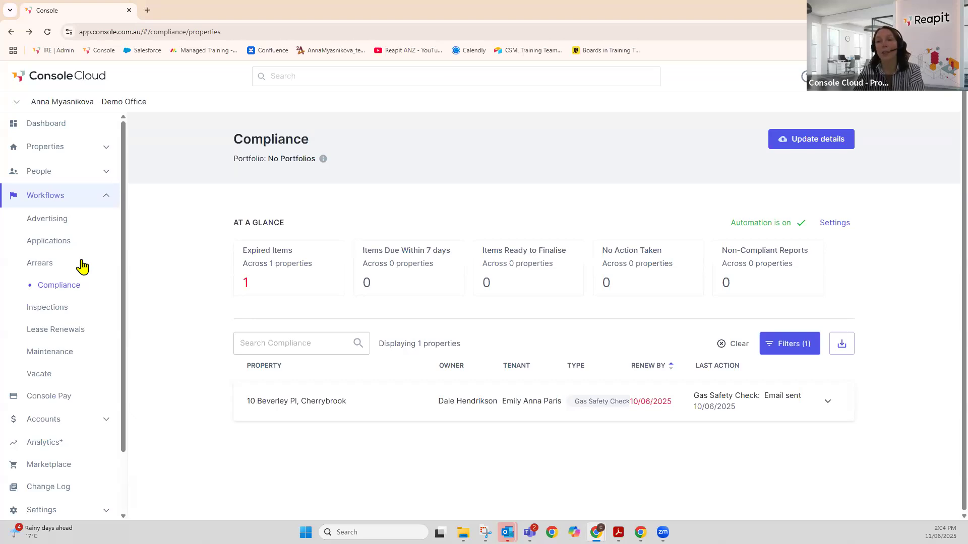
- Scroll the Compliance page sidebar down to bring Settings into view
{"action": "scroll", "coordinate": [52, 161], "scroll_direction": "down", "scroll_amount": 2}
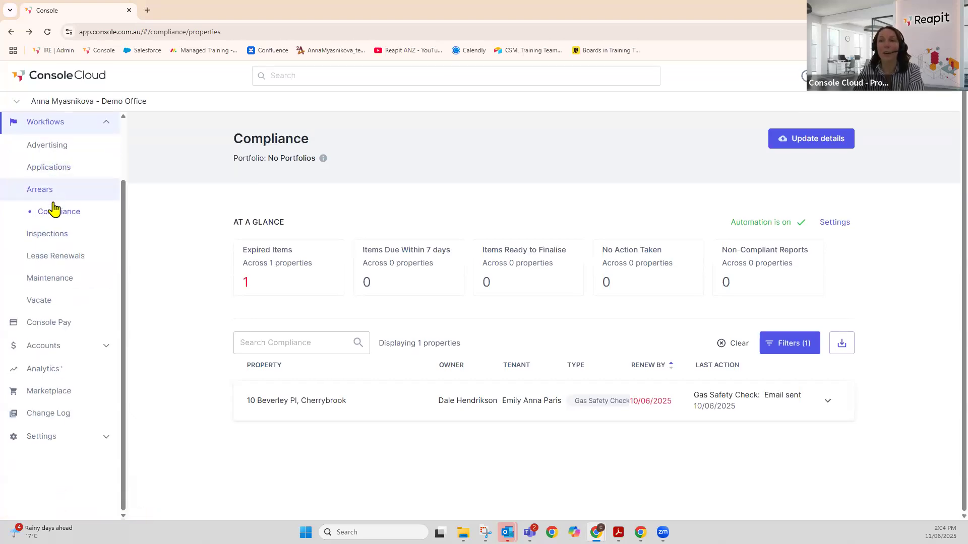
- Open Settings > Office and expand Show Effective Paid to Date, with arrears and tenant/property enabled
{"action": "left_click", "coordinate": [40, 443]}
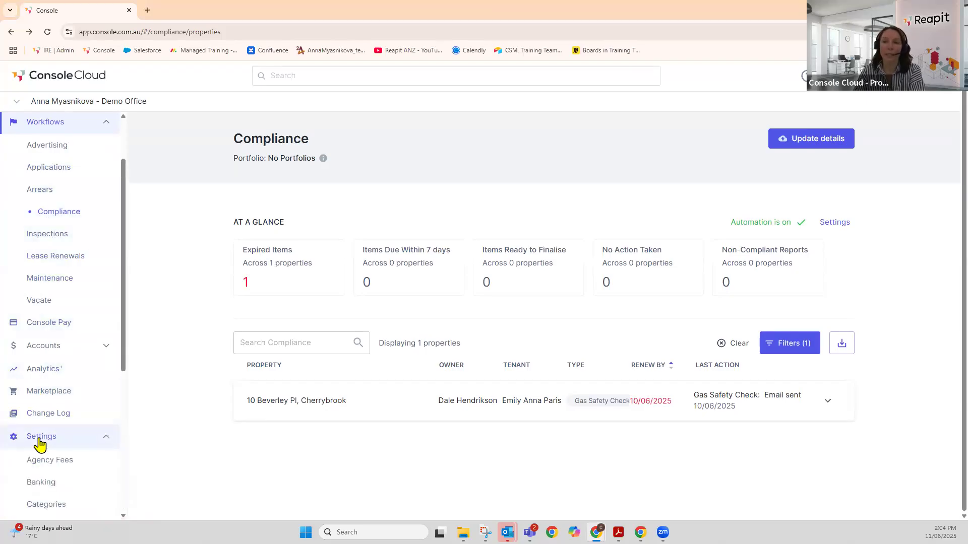
{"action": "scroll", "coordinate": [48, 424], "scroll_direction": "down", "scroll_amount": 2}
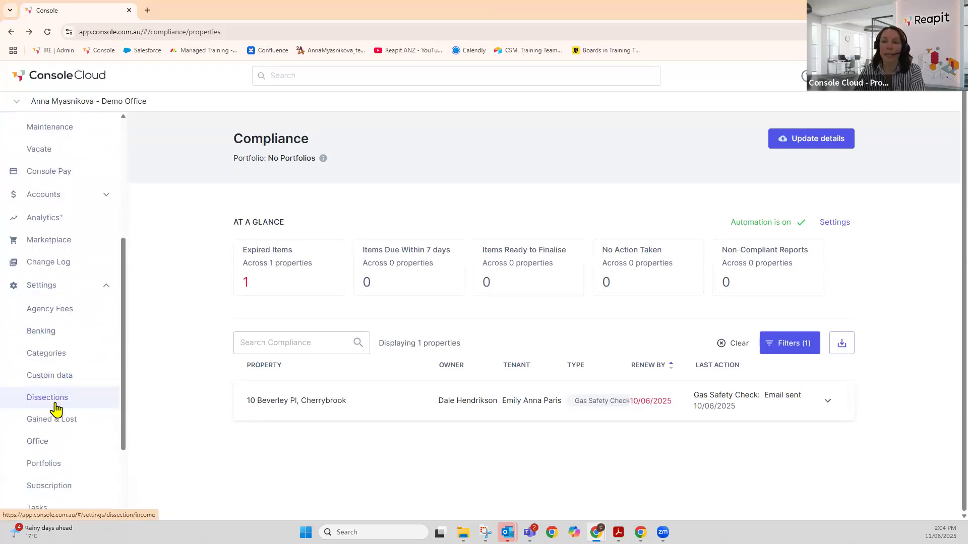
{"action": "left_click", "coordinate": [40, 444]}
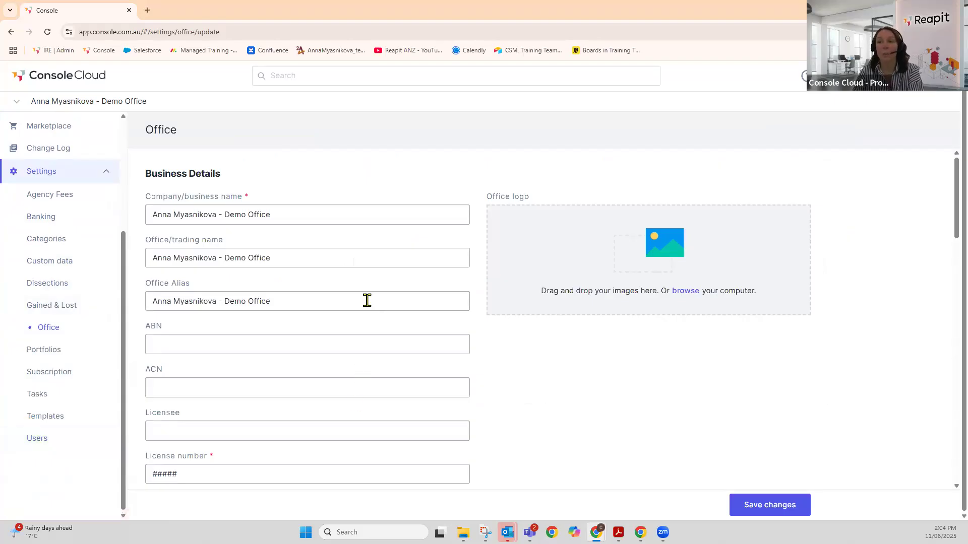
{"action": "scroll", "coordinate": [366, 301], "scroll_direction": "down", "scroll_amount": 5}
{"action": "scroll", "coordinate": [367, 301], "scroll_direction": "down", "scroll_amount": 10}
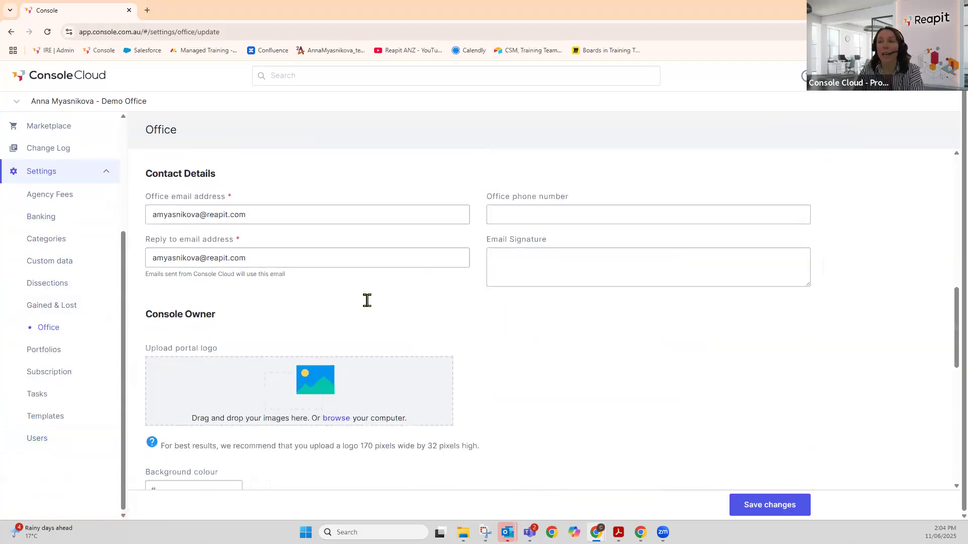
{"action": "scroll", "coordinate": [366, 300], "scroll_direction": "down", "scroll_amount": 3}
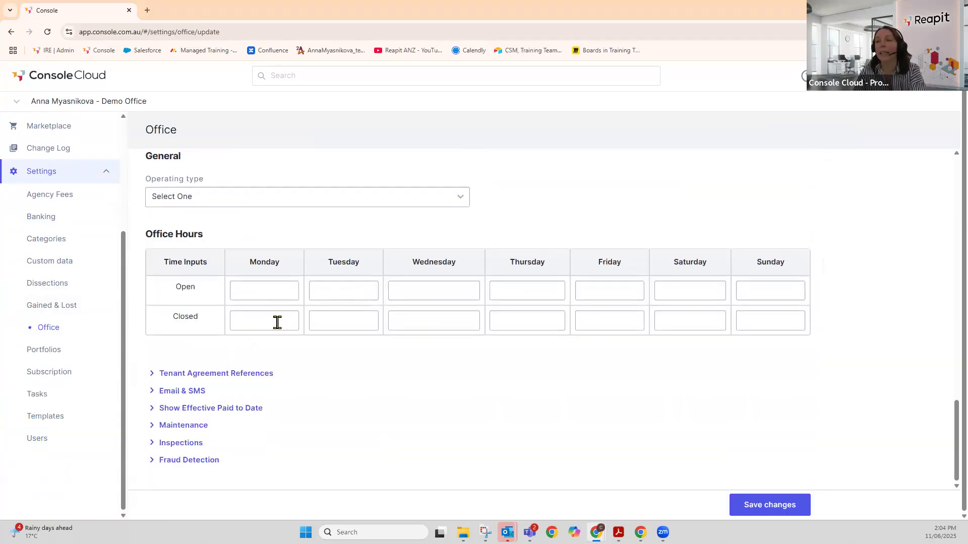
{"action": "left_click", "coordinate": [199, 411]}
{"action": "scroll", "coordinate": [198, 411], "scroll_direction": "down", "scroll_amount": 1}
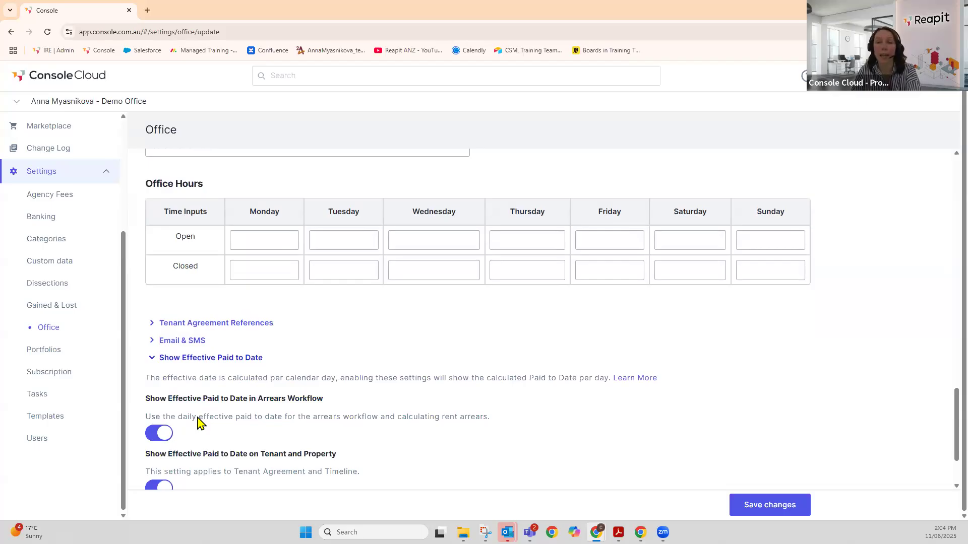
{"action": "scroll", "coordinate": [198, 421], "scroll_direction": "down", "scroll_amount": 1}
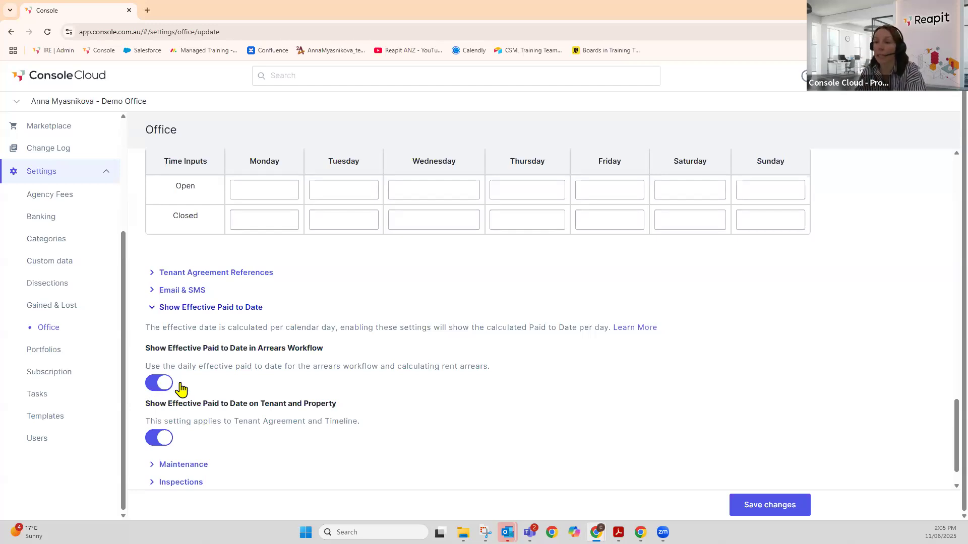
{"action": "scroll", "coordinate": [187, 376], "scroll_direction": "down", "scroll_amount": 1}
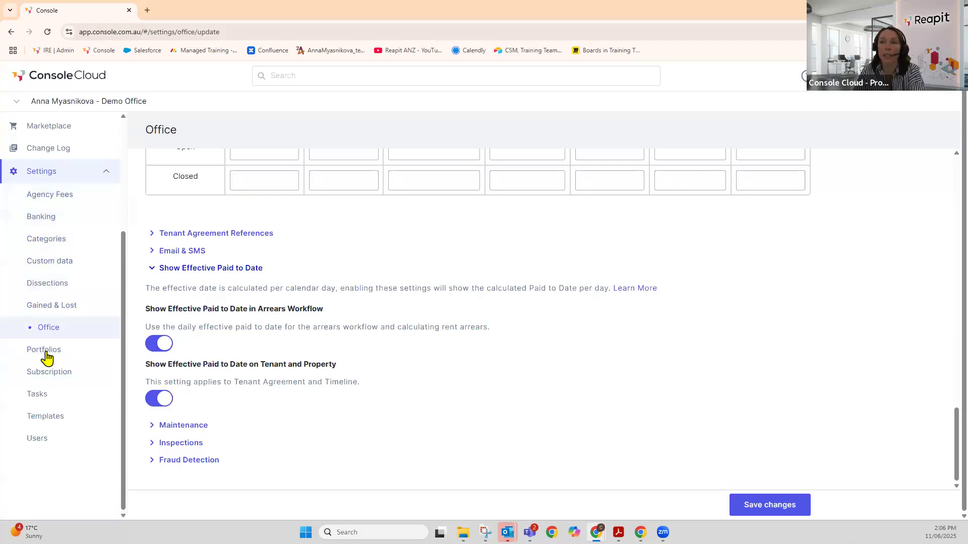
- Filter Templates to the Arrears category (23 templates) and open Commercial Overdue Invoice's actions menu
{"action": "left_click", "coordinate": [42, 423]}
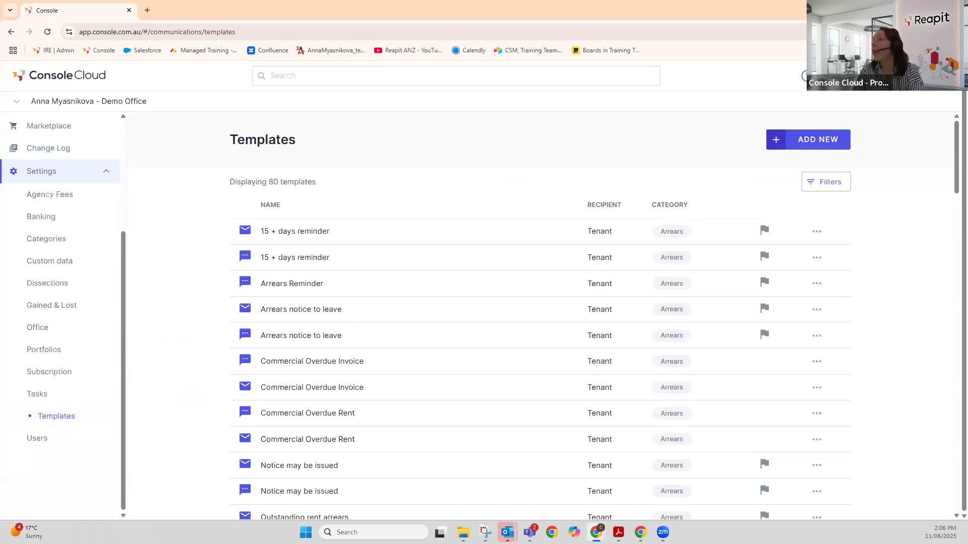
{"action": "left_click", "coordinate": [834, 187]}
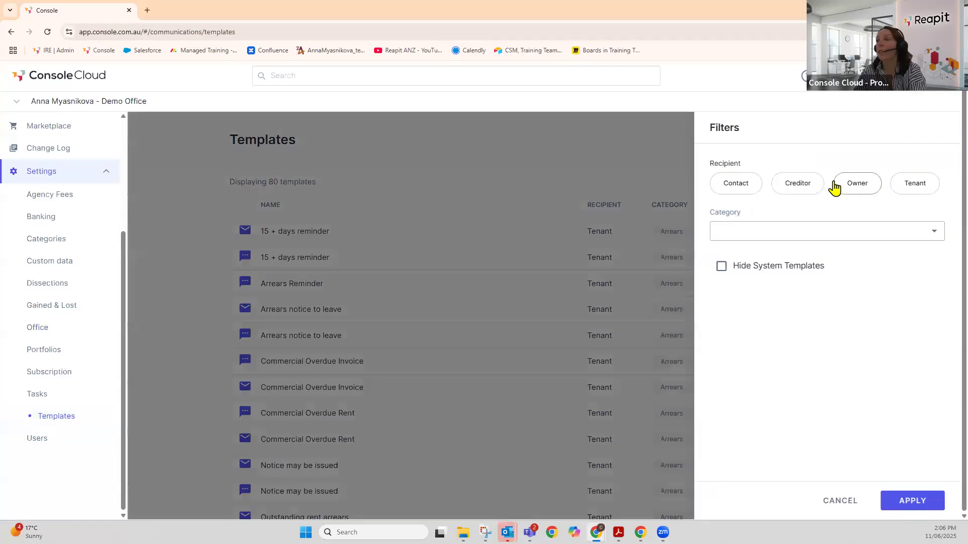
{"action": "left_click", "coordinate": [857, 240]}
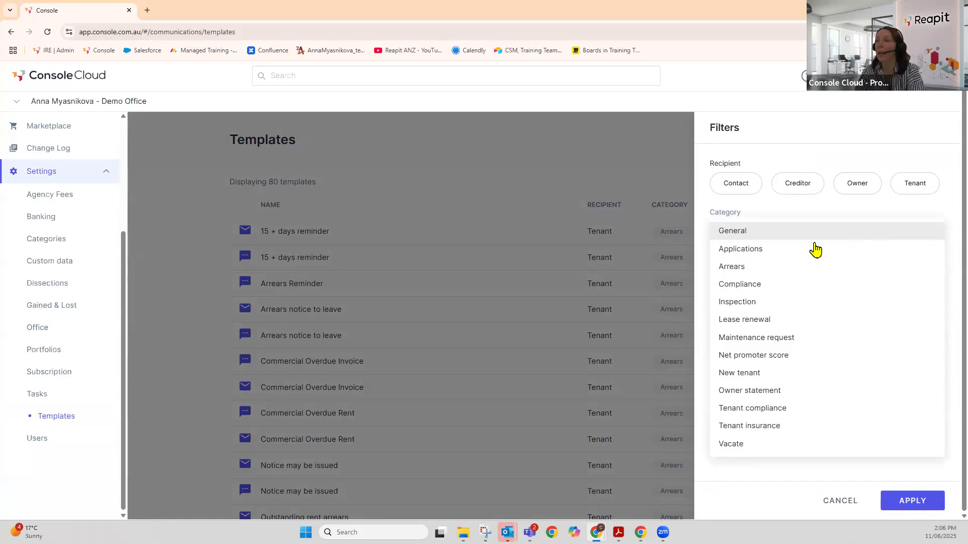
{"action": "left_click", "coordinate": [767, 270]}
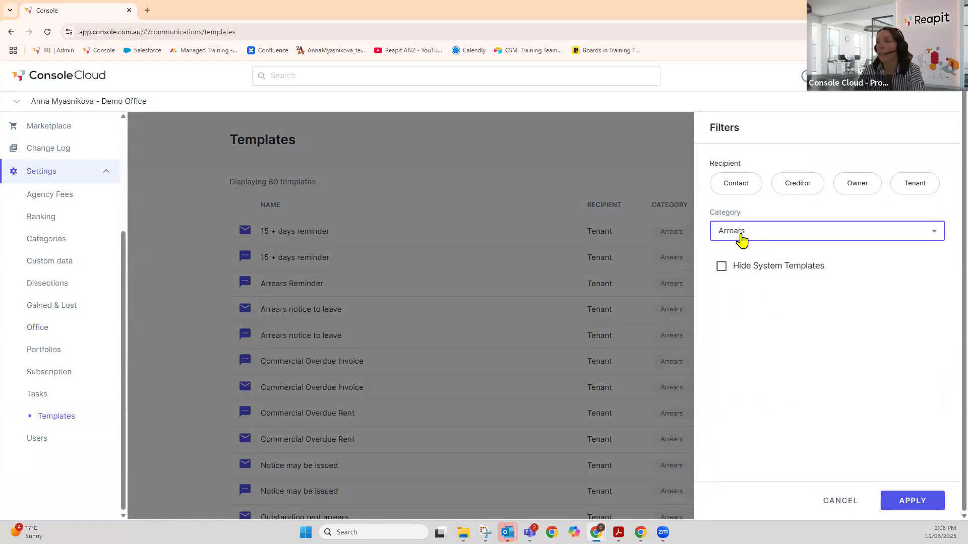
{"action": "left_click", "coordinate": [913, 504]}
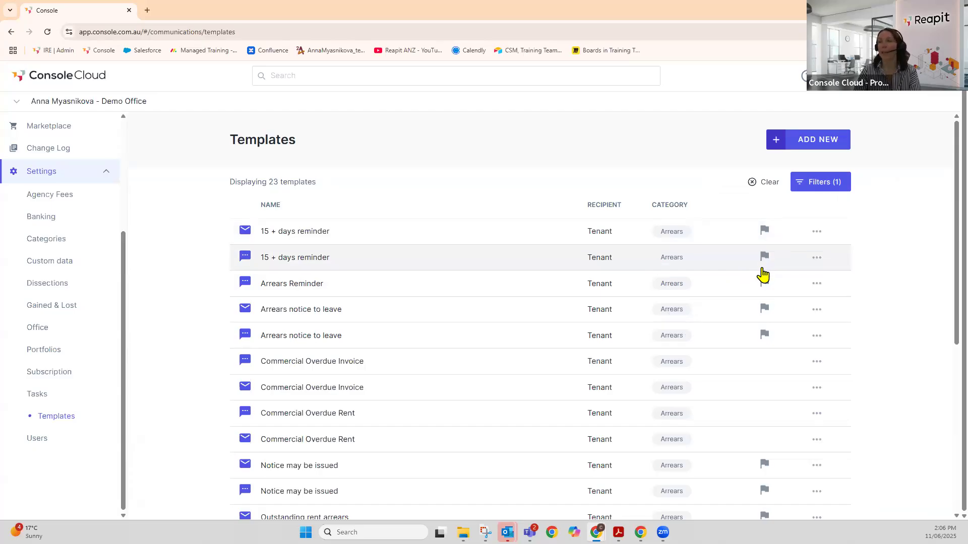
{"action": "mouse_move", "coordinate": [763, 313]}
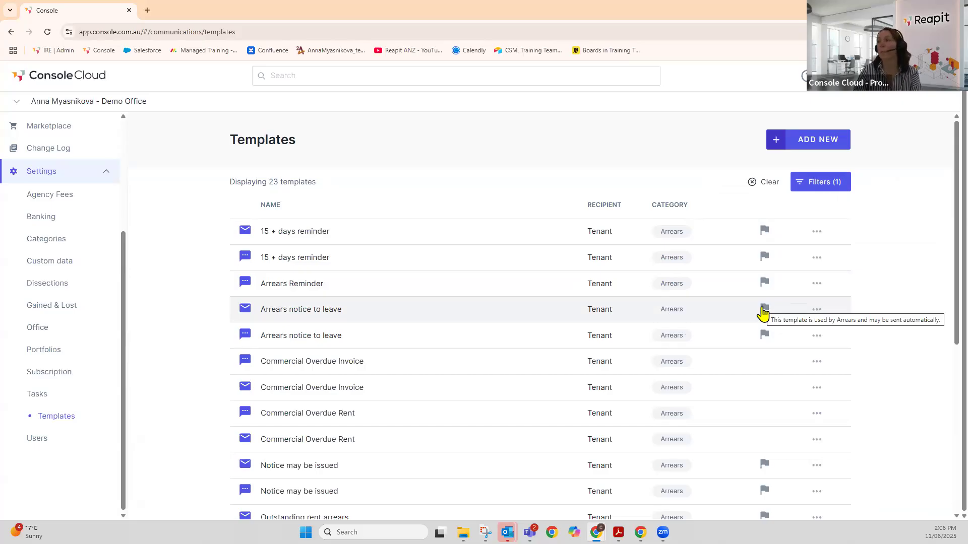
{"action": "left_click", "coordinate": [817, 362]}
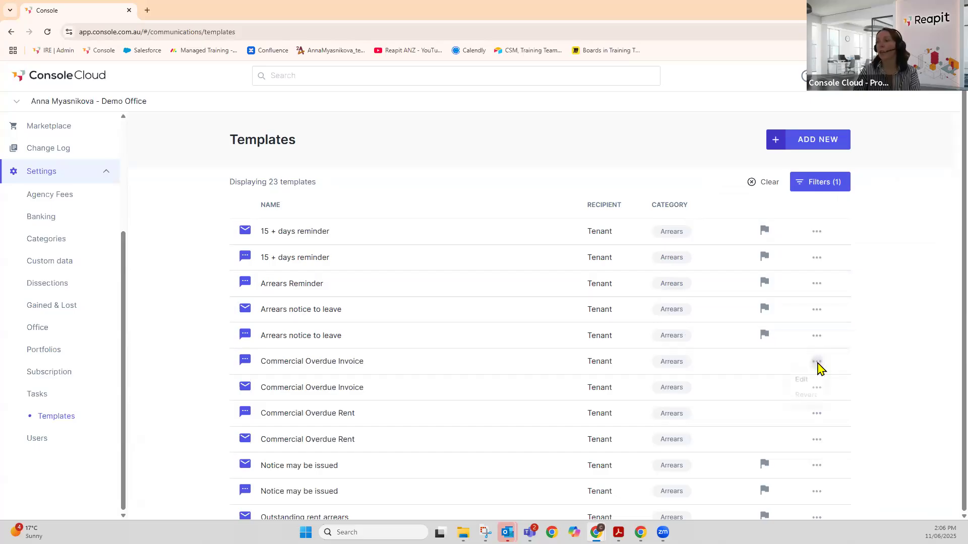
{"action": "left_click", "coordinate": [800, 382]}
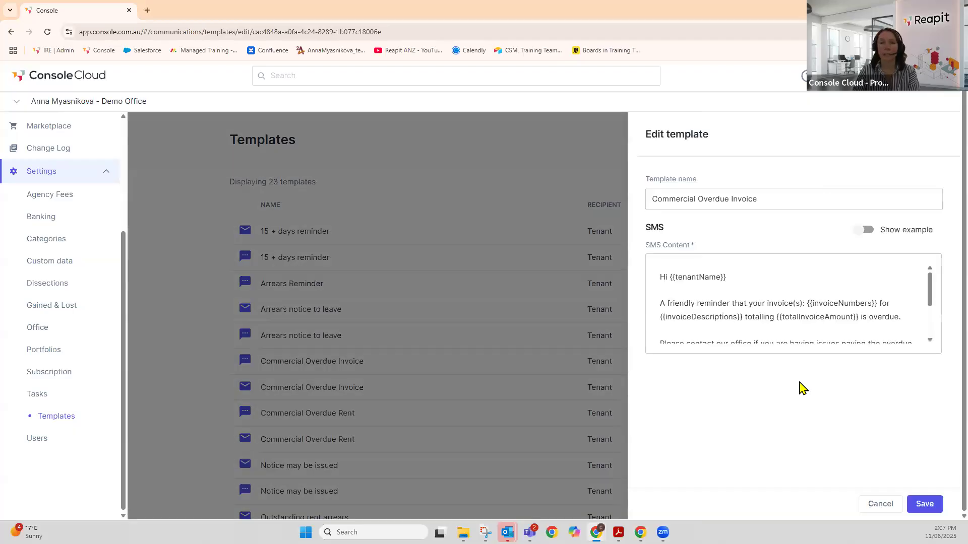
{"action": "left_click", "coordinate": [739, 193]}
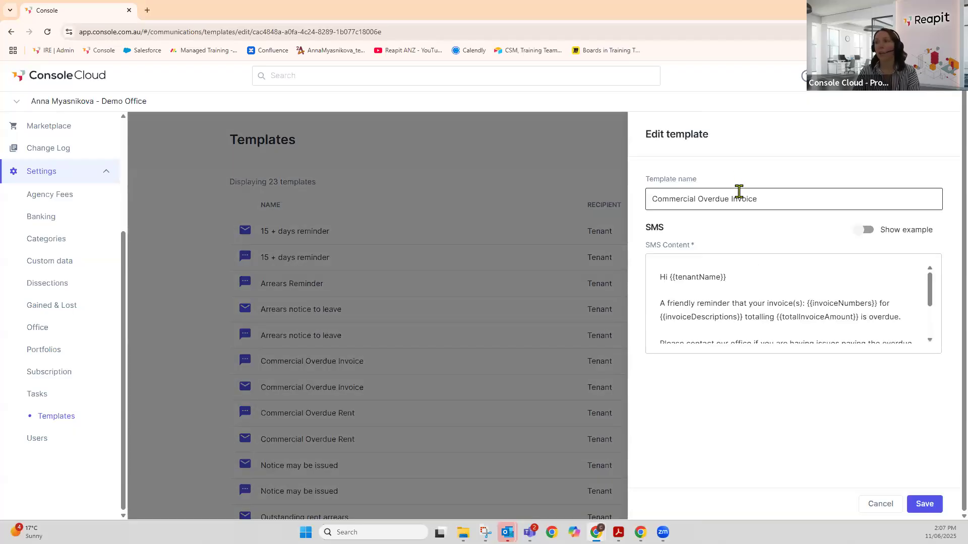
{"action": "left_click", "coordinate": [788, 274]}
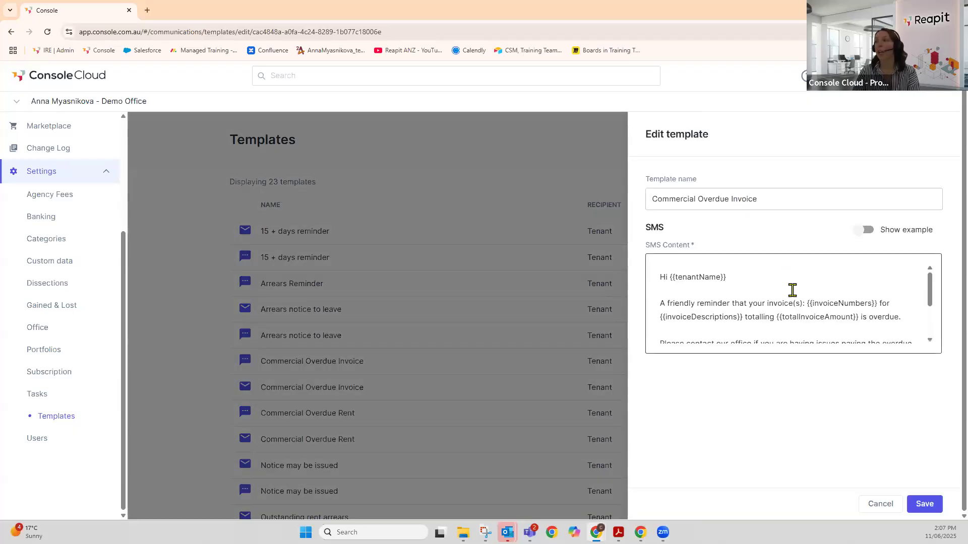
{"action": "scroll", "coordinate": [789, 290], "scroll_direction": "down", "scroll_amount": 2}
{"action": "left_click", "coordinate": [787, 293]}
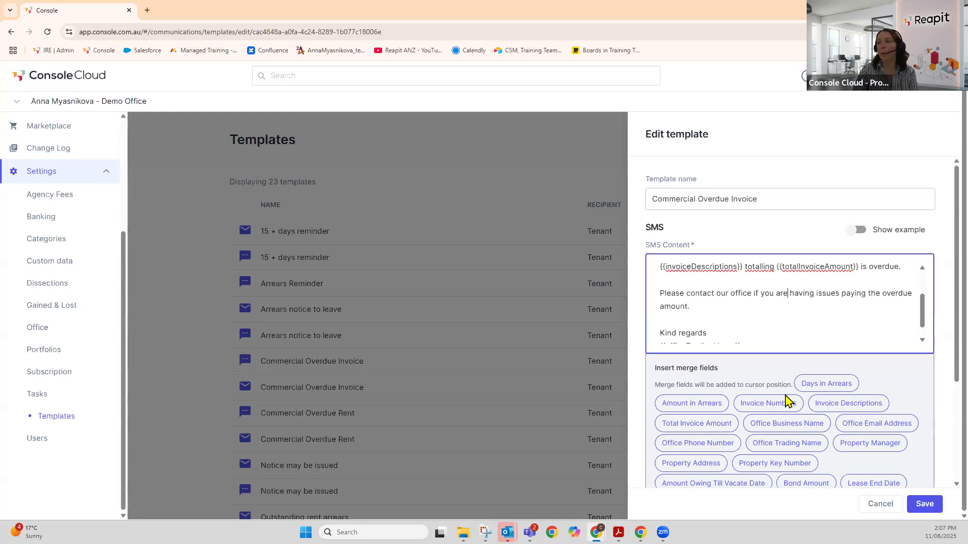
{"action": "scroll", "coordinate": [787, 401], "scroll_direction": "down", "scroll_amount": 3}
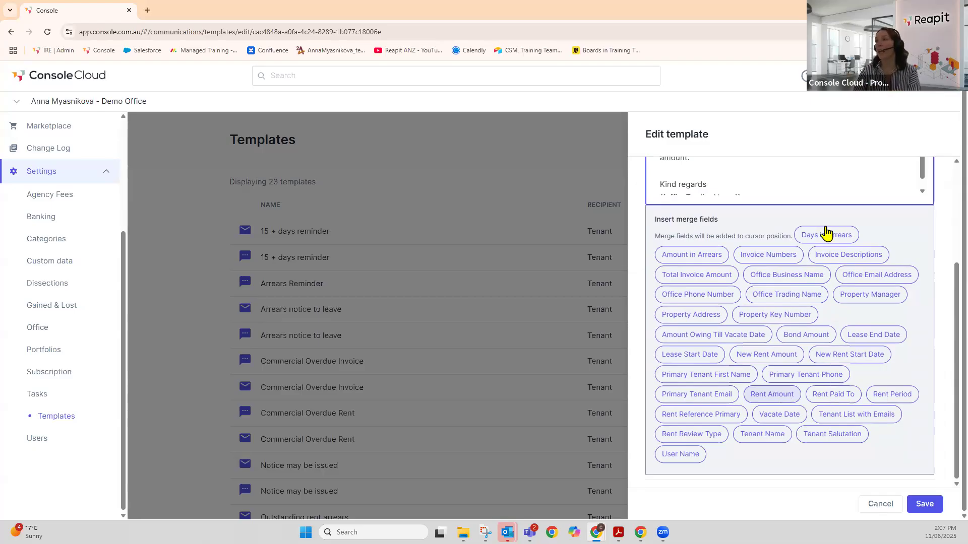
{"action": "scroll", "coordinate": [827, 229], "scroll_direction": "up", "scroll_amount": 2}
{"action": "scroll", "coordinate": [807, 238], "scroll_direction": "up", "scroll_amount": 2}
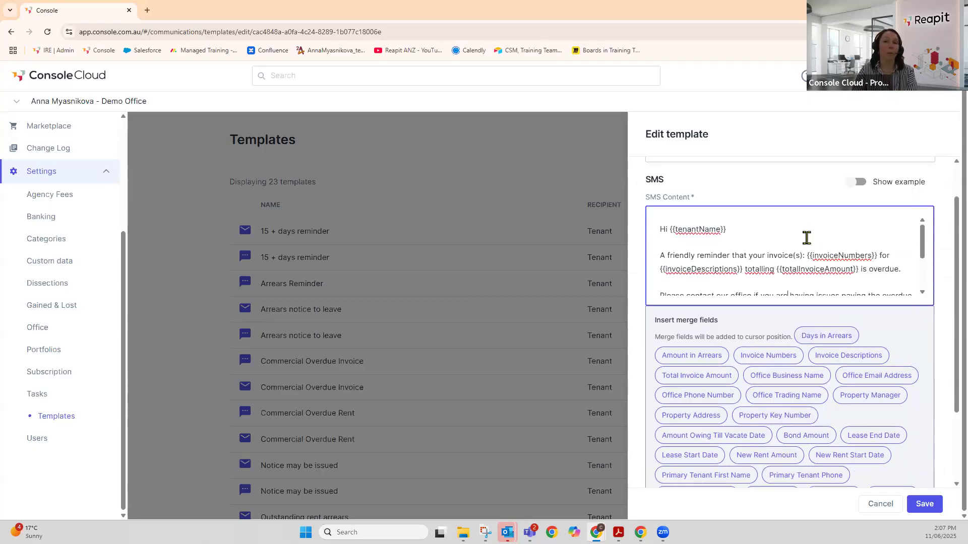
{"action": "scroll", "coordinate": [809, 238], "scroll_direction": "up", "scroll_amount": 1}
{"action": "left_click", "coordinate": [869, 232]}
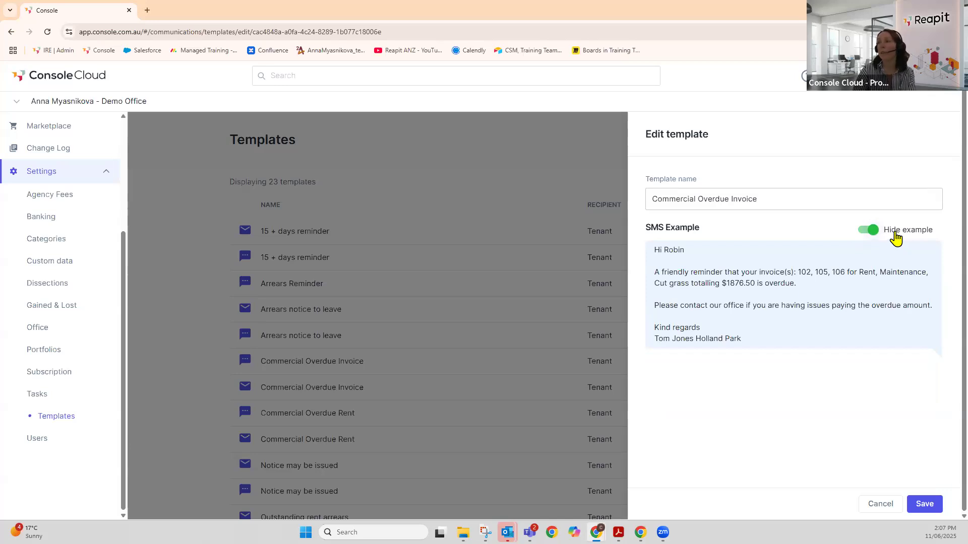
{"action": "left_click", "coordinate": [868, 232]}
{"action": "left_click", "coordinate": [874, 235]}
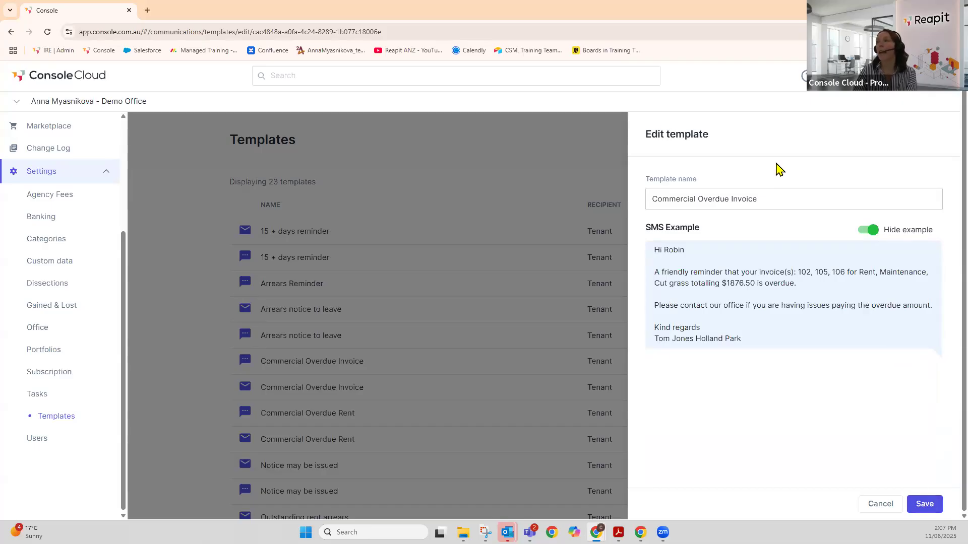
{"action": "left_click", "coordinate": [601, 138]}
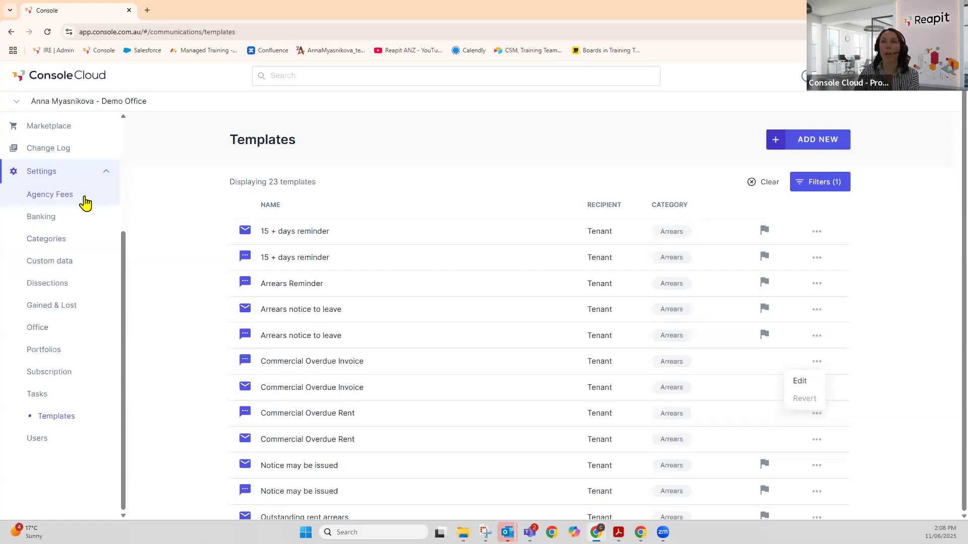
{"action": "scroll", "coordinate": [32, 195], "scroll_direction": "up", "scroll_amount": 3}
- Check the Dashboard's Arrears - Residential widget, then open Workflows > Arrears with automation on
{"action": "left_click", "coordinate": [37, 132]}
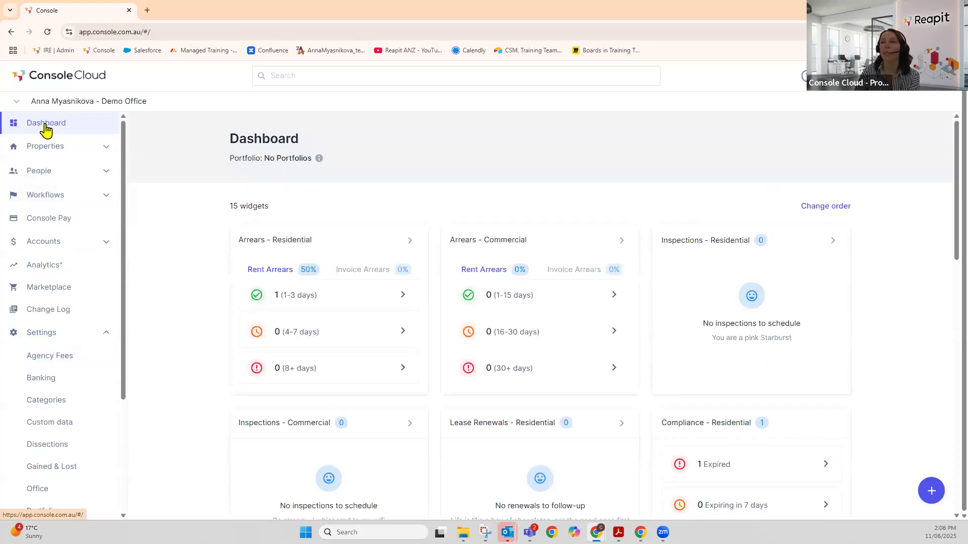
{"action": "left_click", "coordinate": [266, 247]}
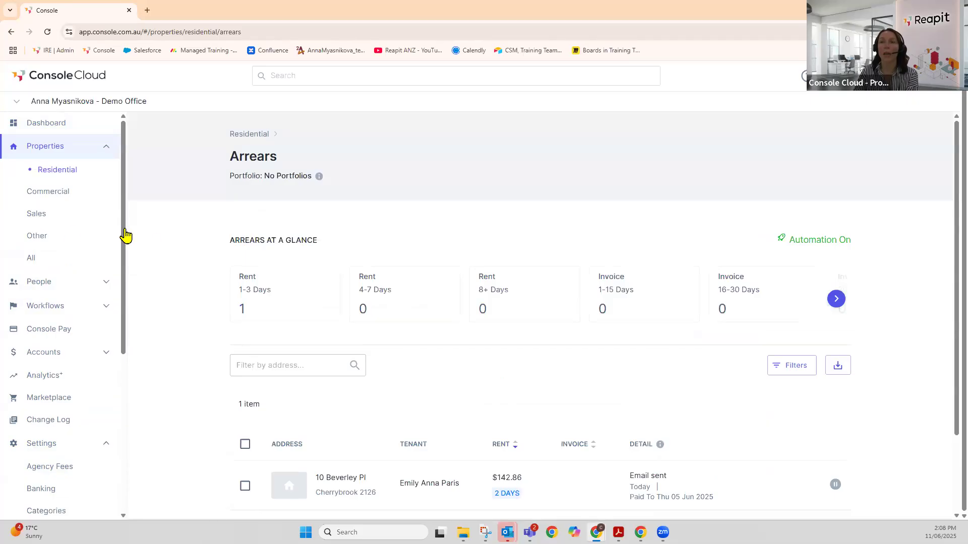
{"action": "scroll", "coordinate": [65, 233], "scroll_direction": "down", "scroll_amount": 2}
{"action": "left_click", "coordinate": [65, 257]}
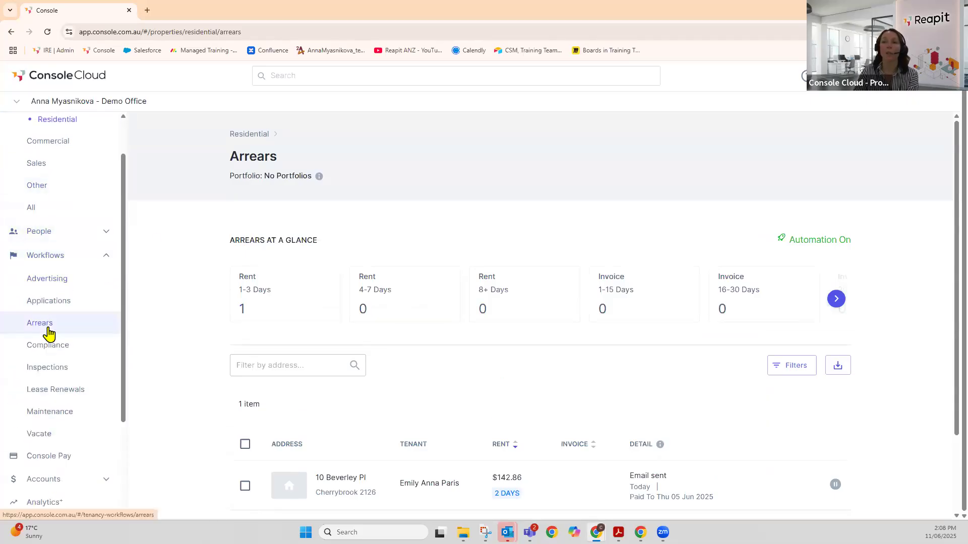
{"action": "left_click", "coordinate": [48, 329]}
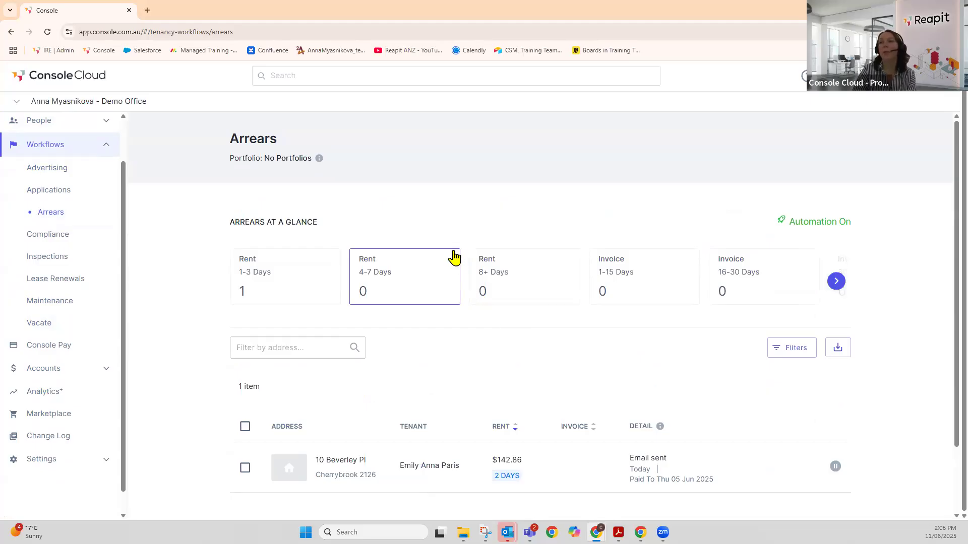
{"action": "left_click", "coordinate": [92, 103]}
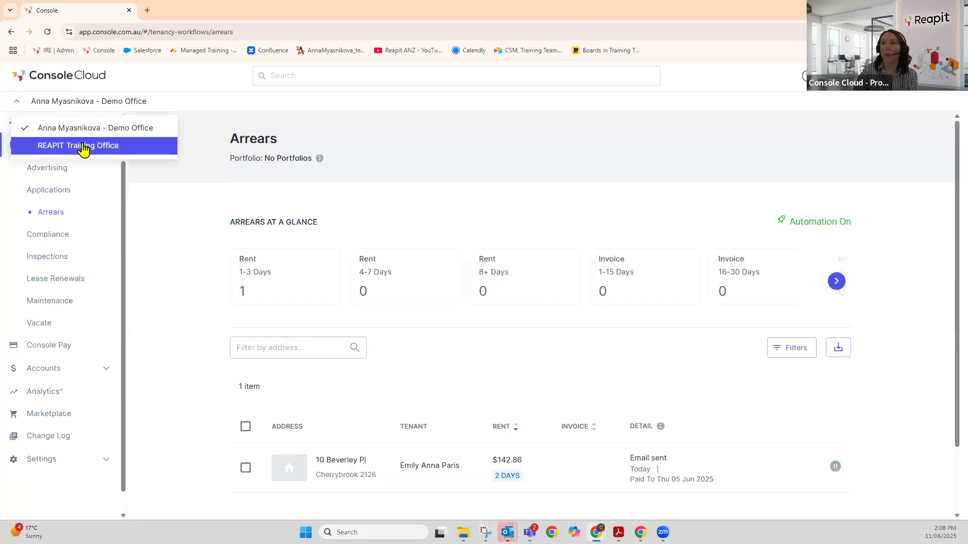
- Switch to REAPIT Training Office and show its residential arrears across all portfolios
{"action": "left_click", "coordinate": [82, 149]}
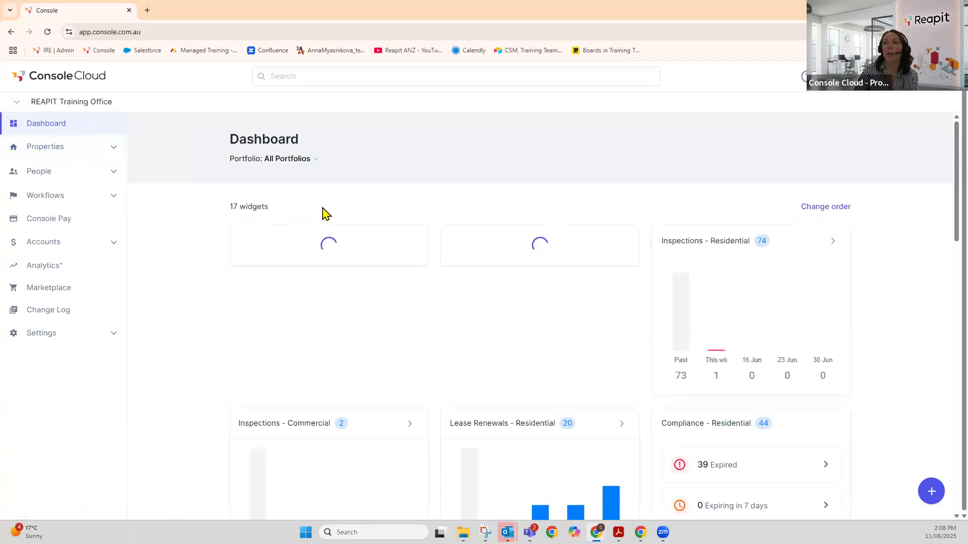
{"action": "left_click", "coordinate": [335, 259]}
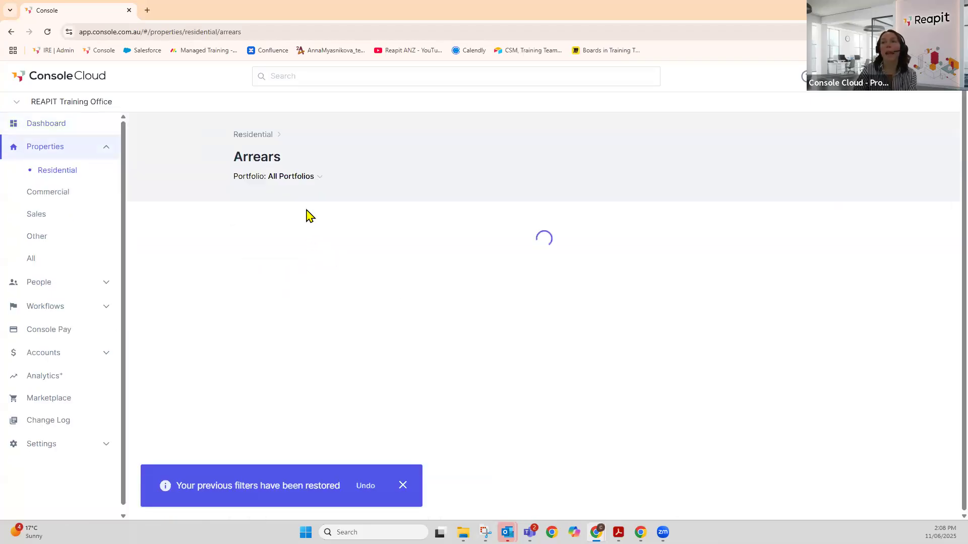
{"action": "left_click", "coordinate": [313, 179]}
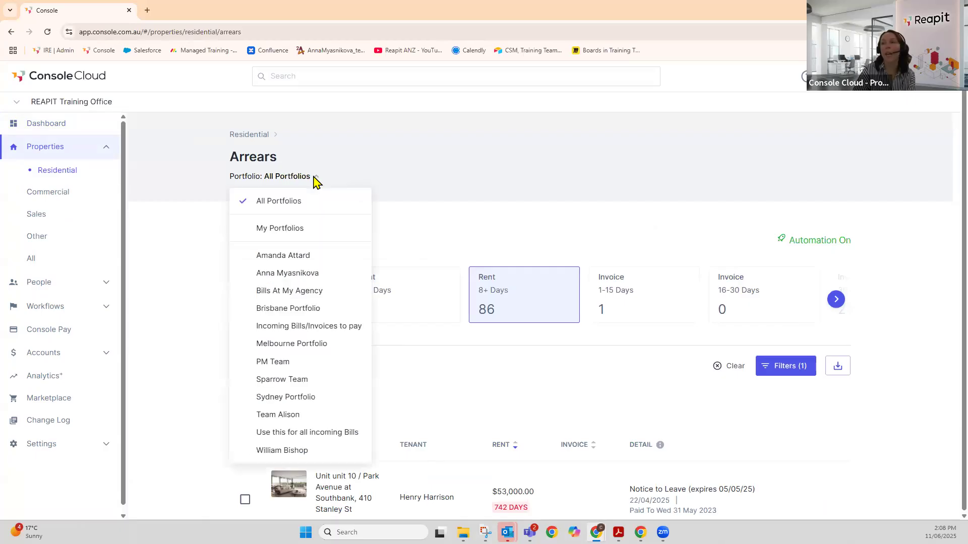
{"action": "left_click", "coordinate": [303, 273]}
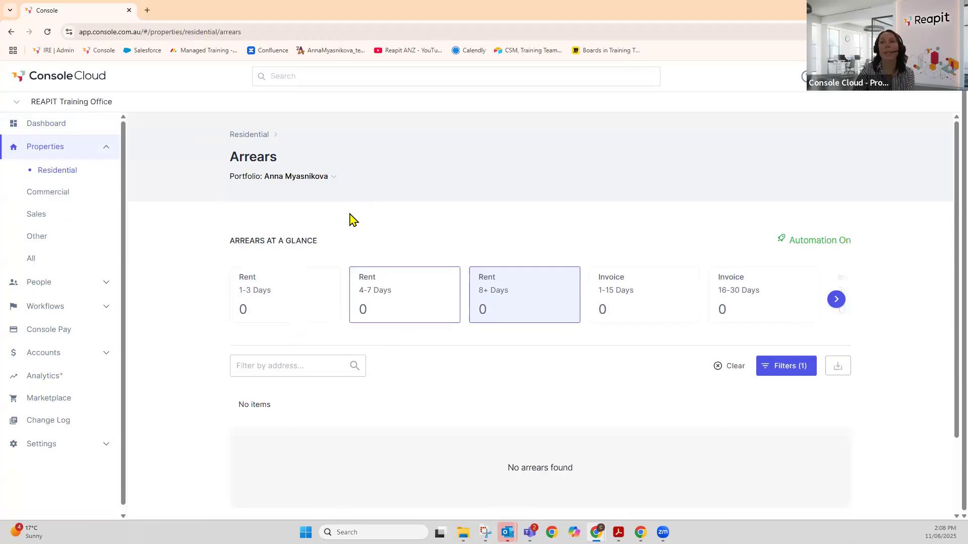
{"action": "left_click", "coordinate": [317, 179]}
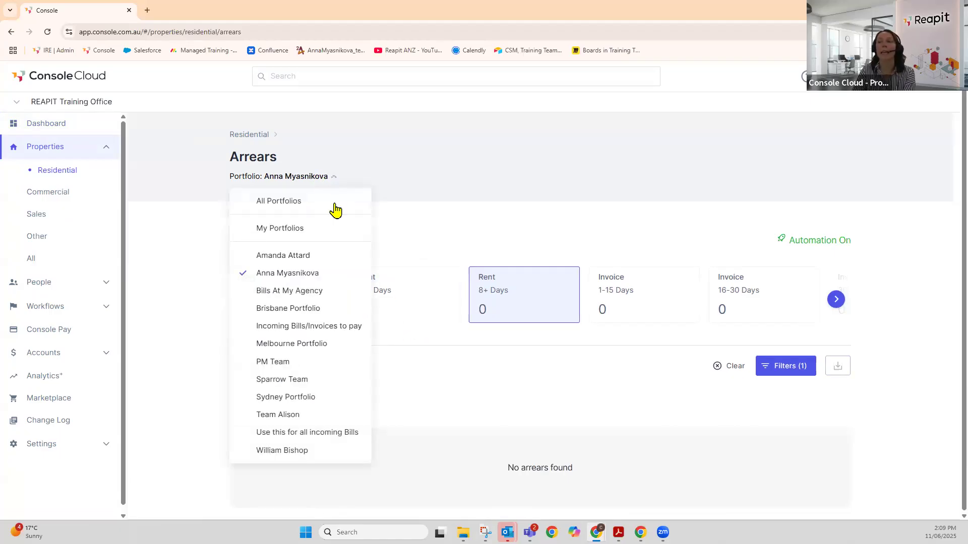
{"action": "left_click", "coordinate": [288, 207]}
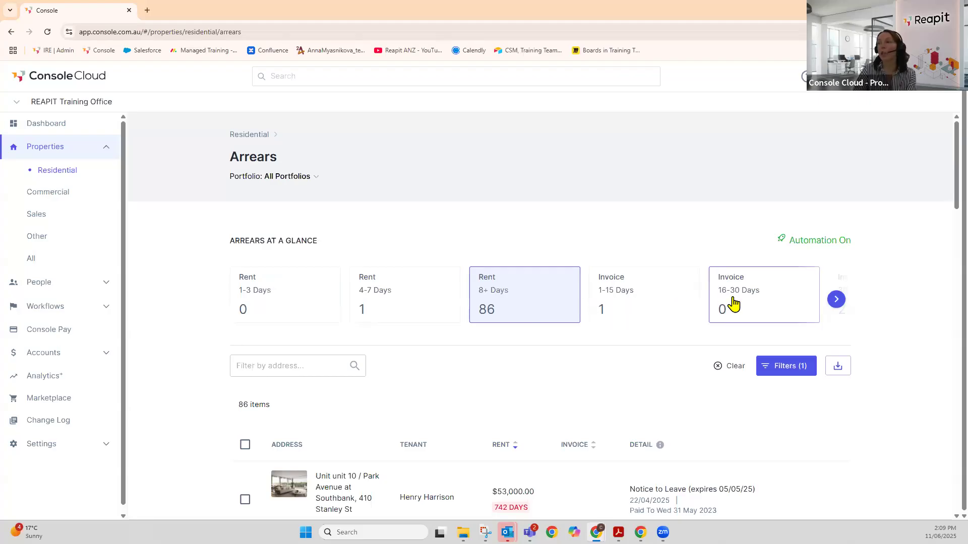
- Browse the arrears summary cards, including Auto Reminders Disabled, and download the arrears list
{"action": "left_click", "coordinate": [836, 306]}
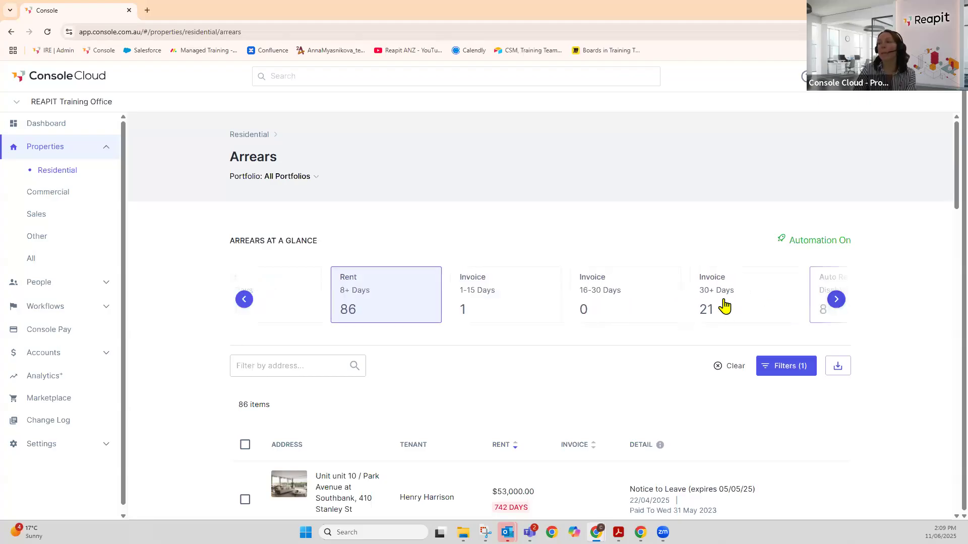
{"action": "left_click", "coordinate": [836, 303]}
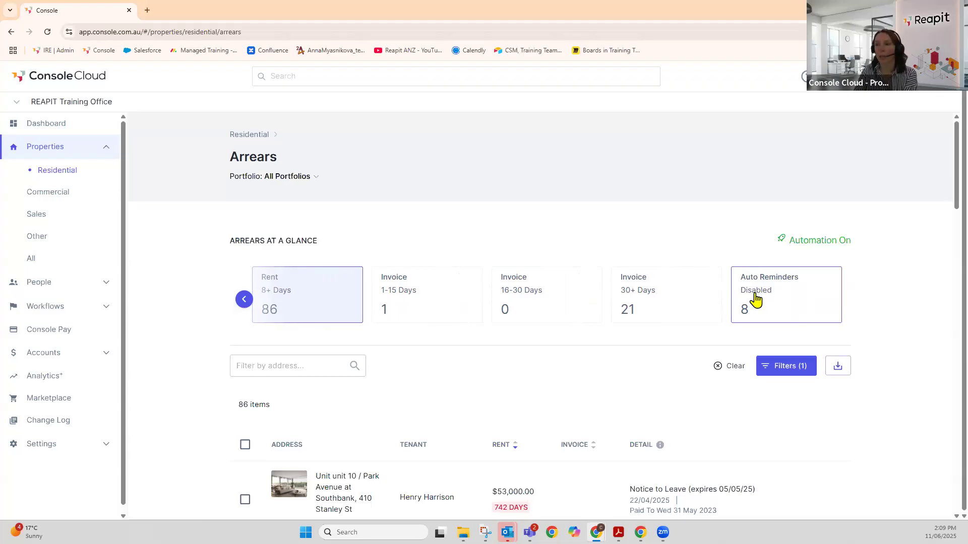
{"action": "left_click", "coordinate": [243, 300]}
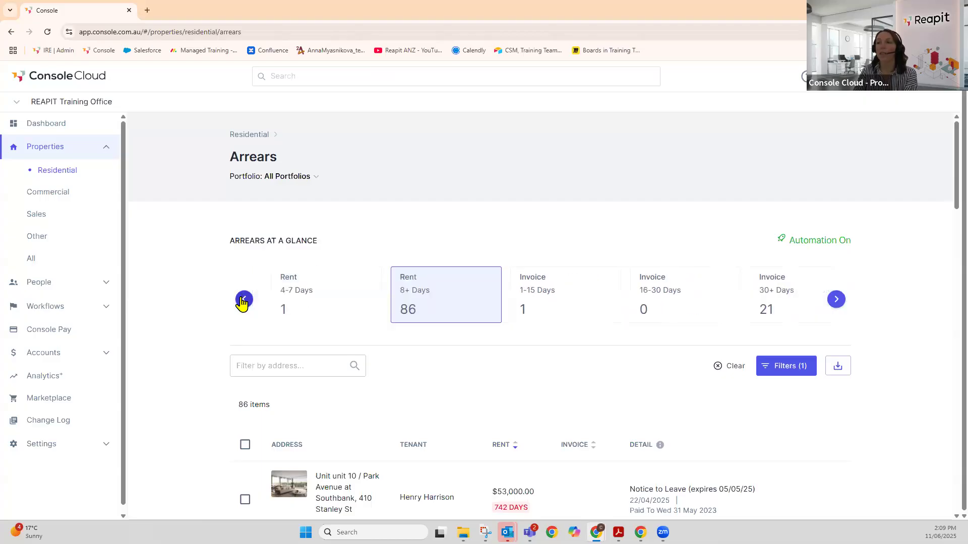
{"action": "left_click", "coordinate": [243, 300]}
{"action": "scroll", "coordinate": [346, 291], "scroll_direction": "down", "scroll_amount": 3}
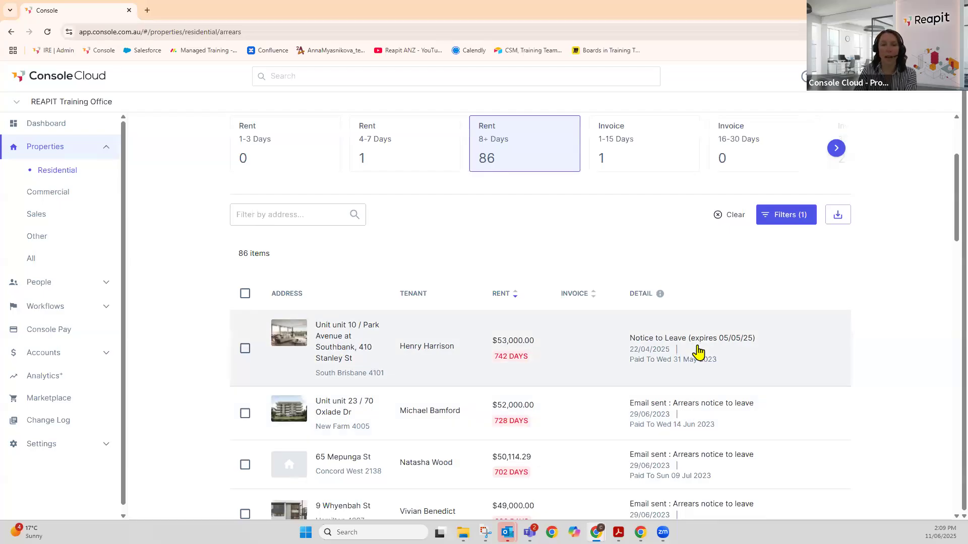
{"action": "mouse_move", "coordinate": [680, 357]}
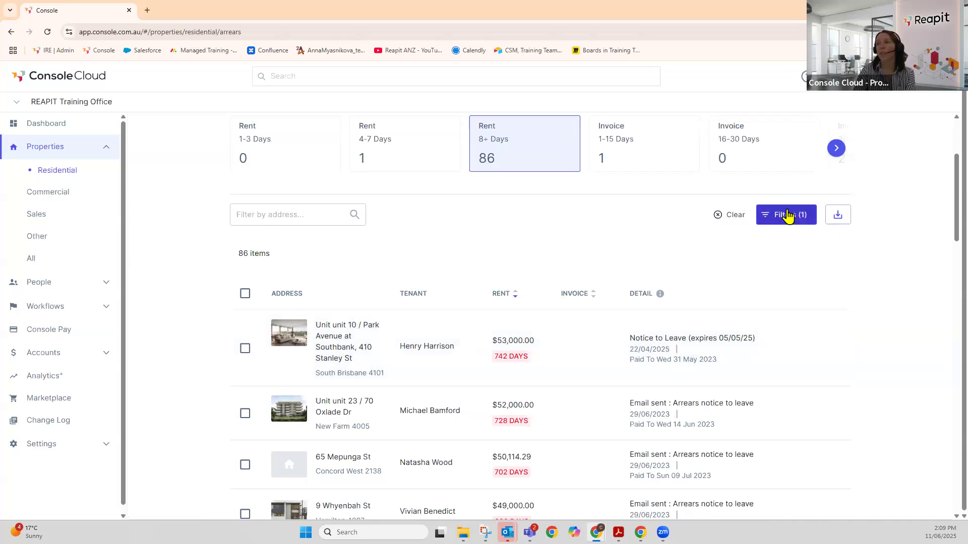
{"action": "left_click", "coordinate": [845, 219]}
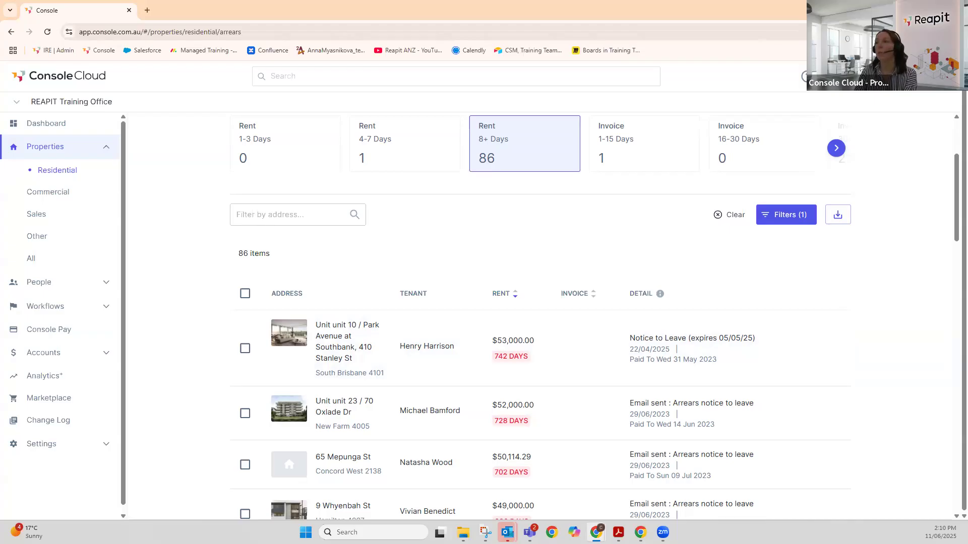
{"action": "scroll", "coordinate": [749, 339], "scroll_direction": "up", "scroll_amount": 3}
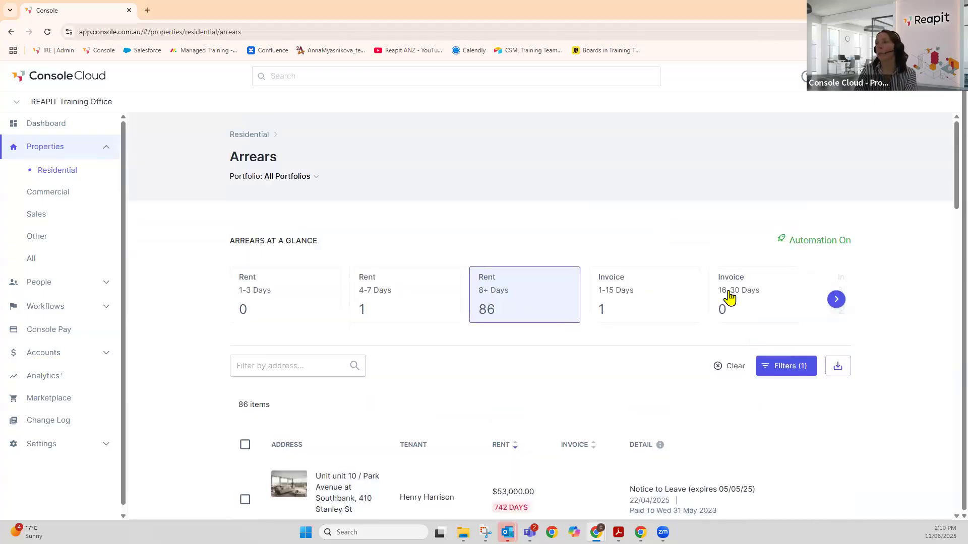
- Edit the Rent arrears preferences: reminders at 12:30 PM after 3, 4, 5 and 7 days
{"action": "left_click", "coordinate": [815, 247]}
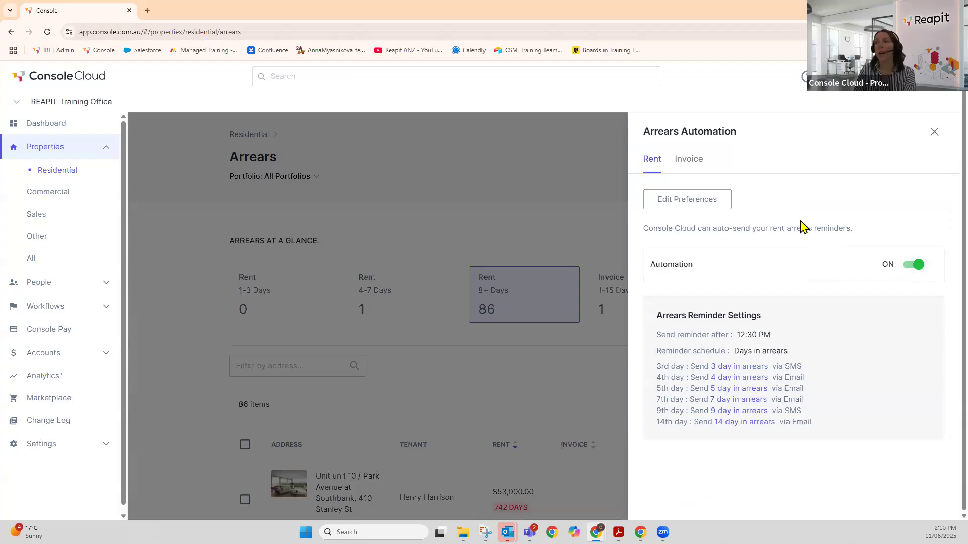
{"action": "left_click", "coordinate": [679, 206]}
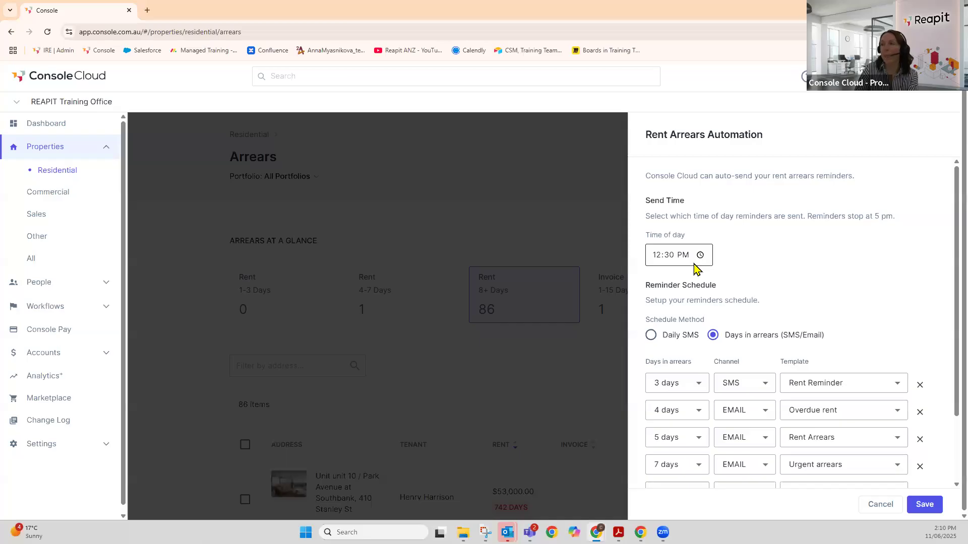
{"action": "scroll", "coordinate": [695, 266], "scroll_direction": "down", "scroll_amount": 2}
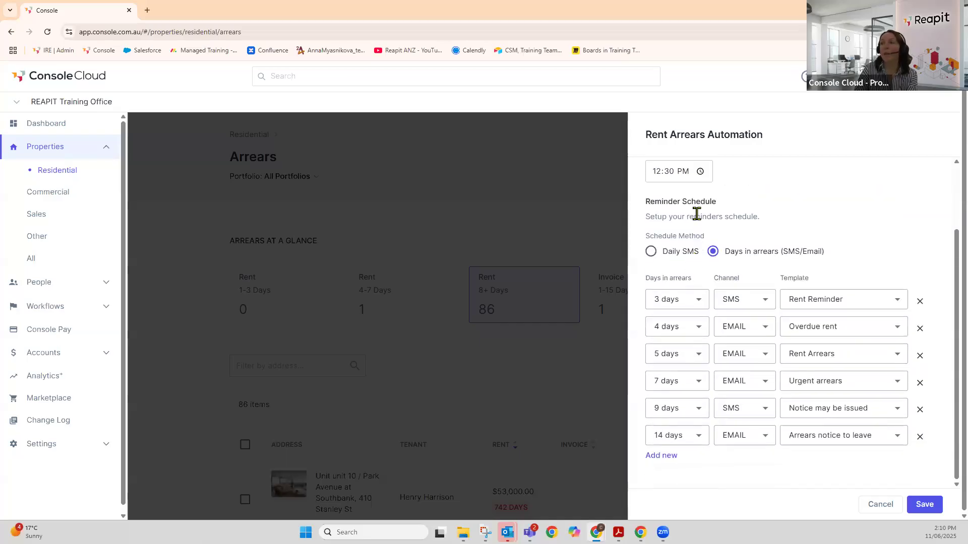
- Preview the Daily SMS option, then revert to the days-in-arrears schedule
{"action": "left_click", "coordinate": [651, 252]}
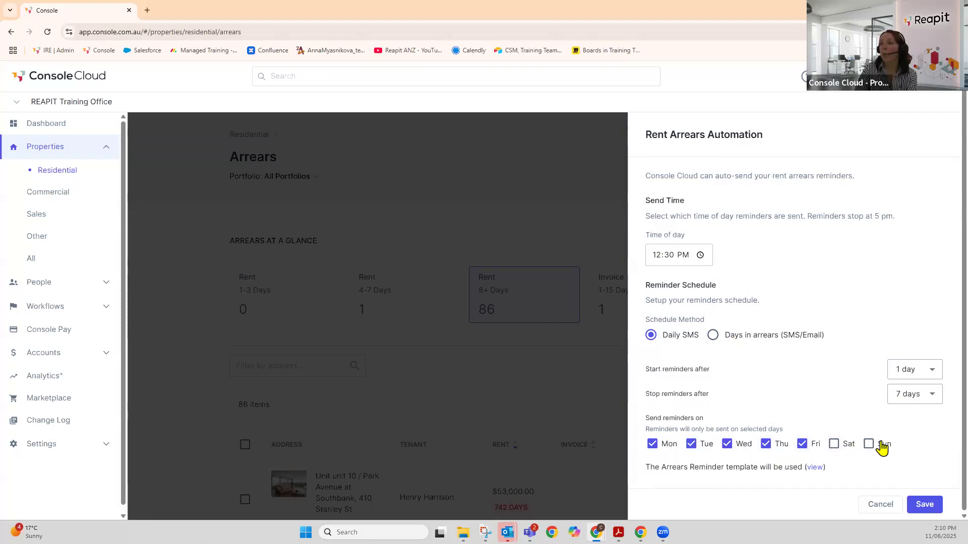
{"action": "left_click", "coordinate": [714, 337]}
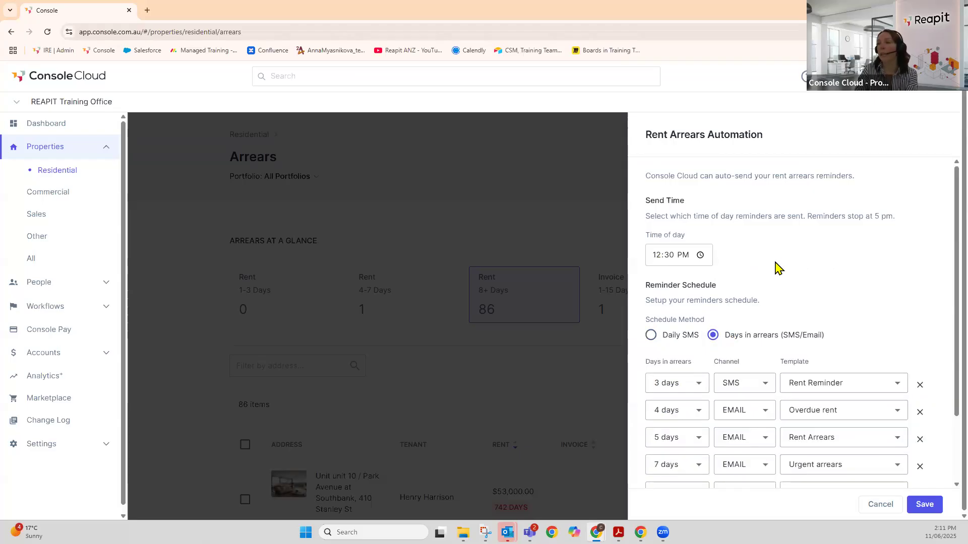
{"action": "scroll", "coordinate": [779, 268], "scroll_direction": "down", "scroll_amount": 2}
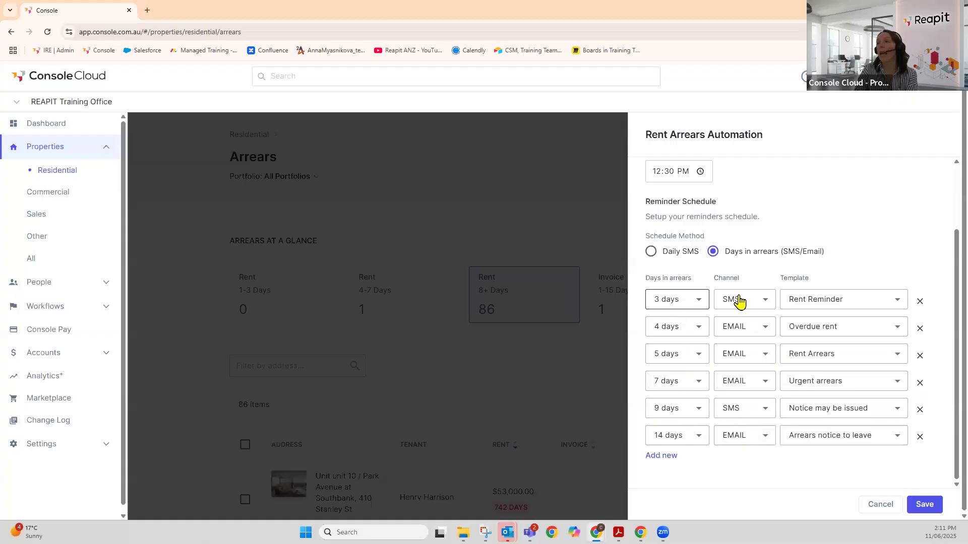
- Check the 3-day reminder's Channel and Template choices, keep Rent Reminder, and close the editor
{"action": "left_click", "coordinate": [765, 302]}
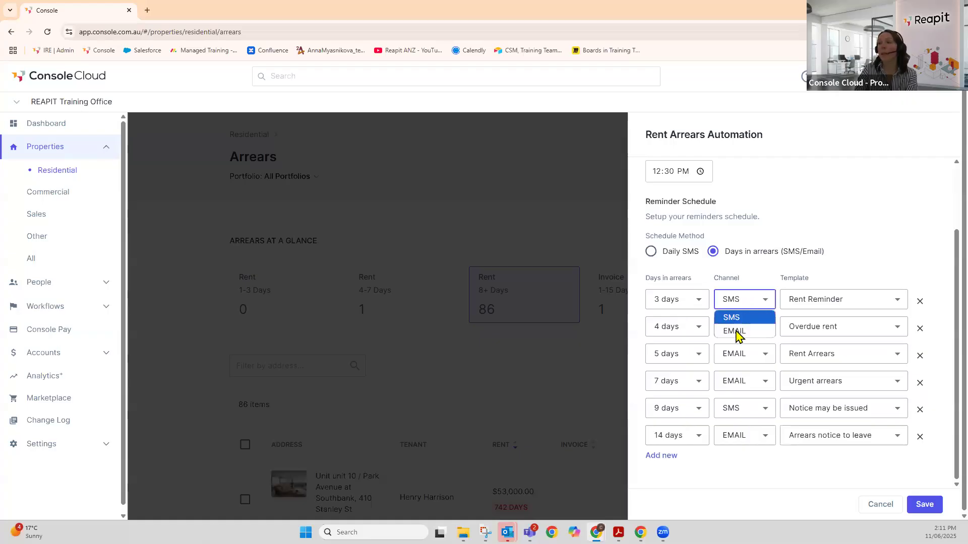
{"action": "left_click", "coordinate": [834, 302]}
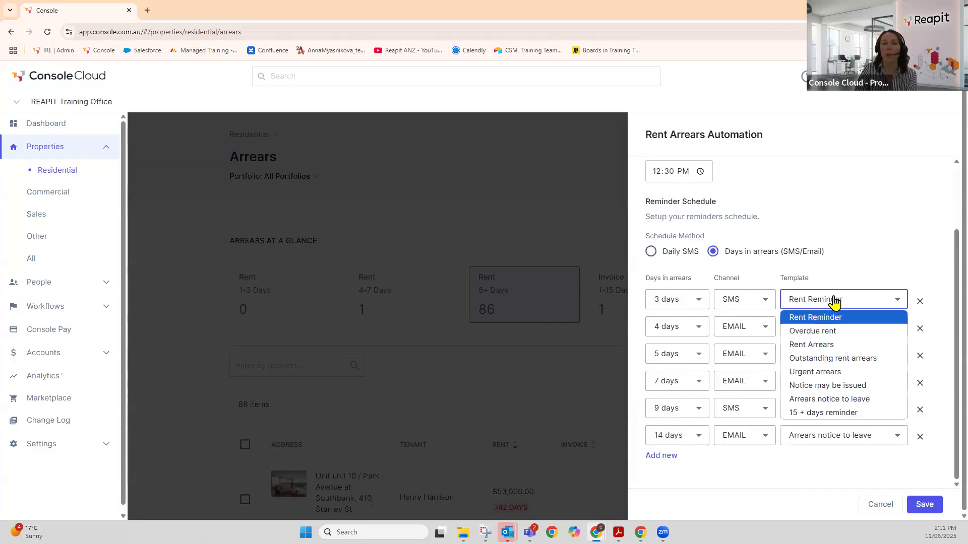
{"action": "left_click", "coordinate": [868, 277]}
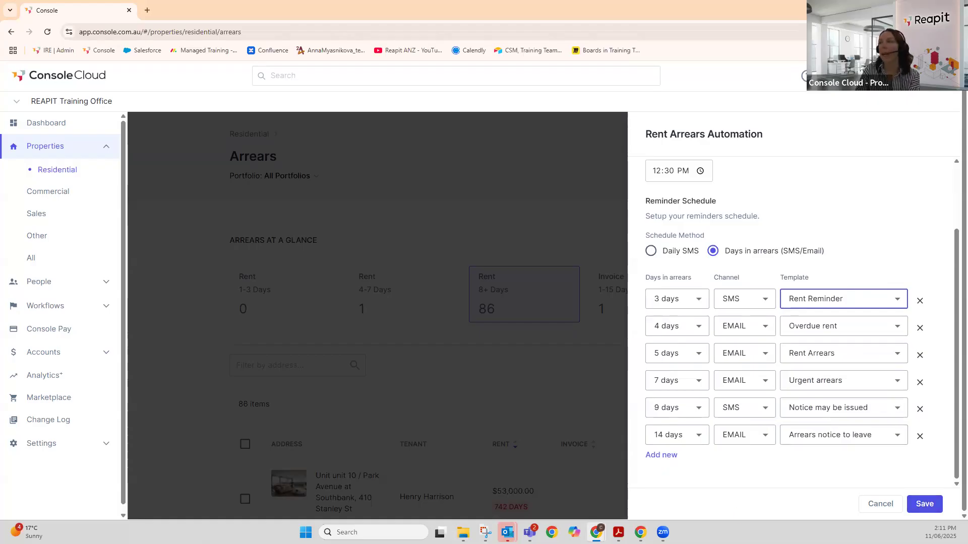
{"action": "scroll", "coordinate": [806, 214], "scroll_direction": "up", "scroll_amount": 3}
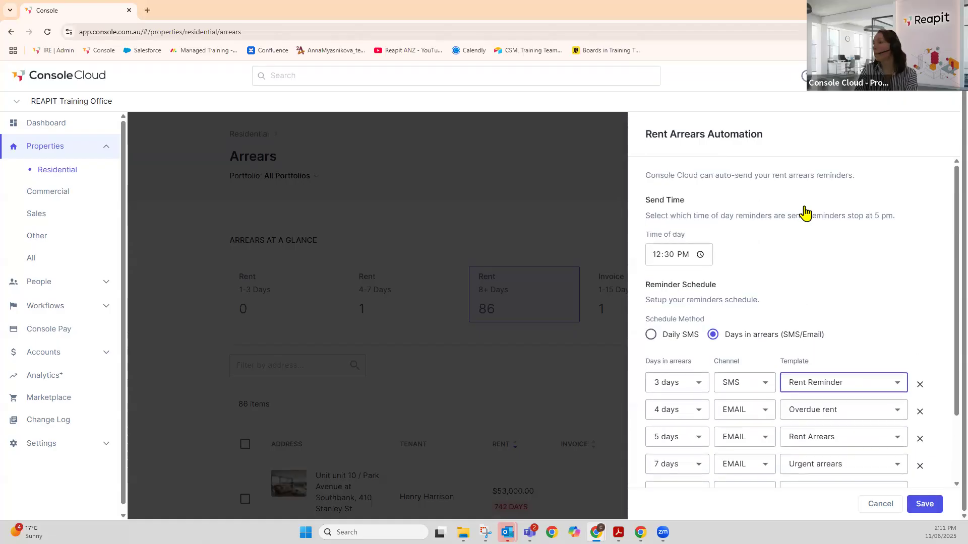
{"action": "left_click", "coordinate": [548, 168]}
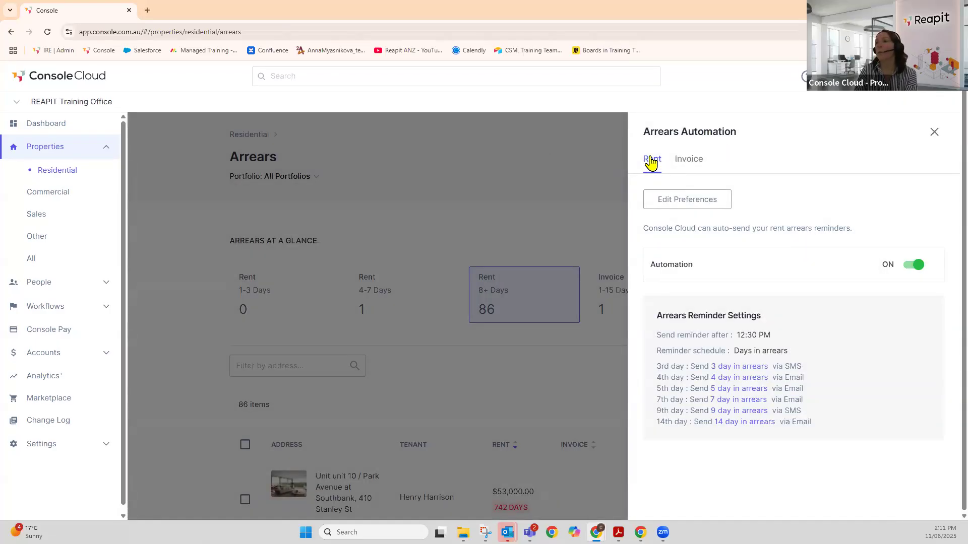
- Switch invoice arrears automation ON on the Invoice tab and close the panel
{"action": "left_click", "coordinate": [705, 163]}
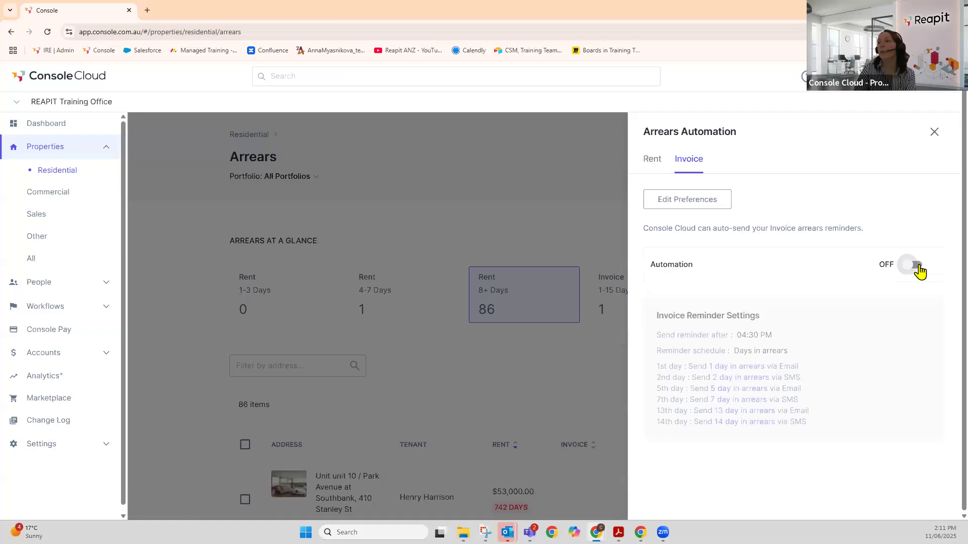
{"action": "left_click", "coordinate": [920, 272]}
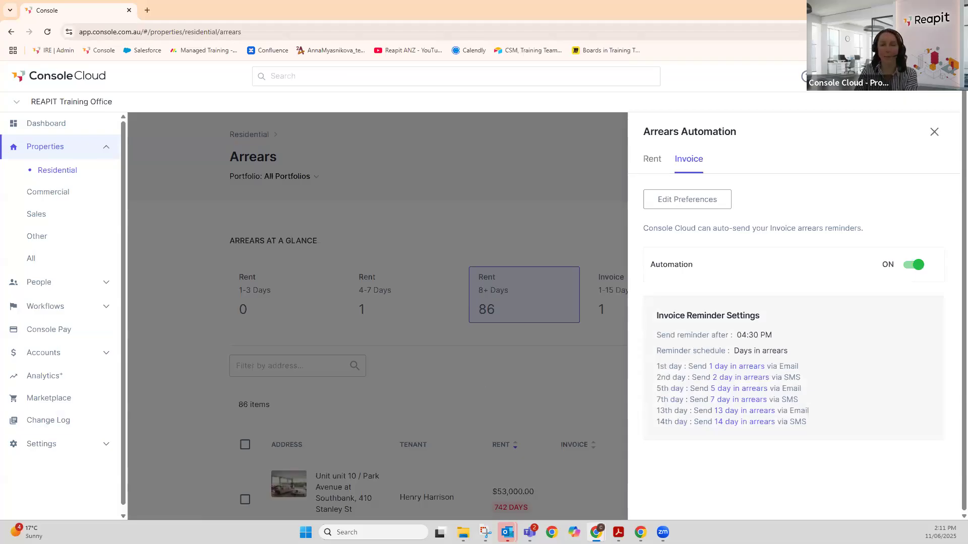
{"action": "left_click", "coordinate": [548, 150]}
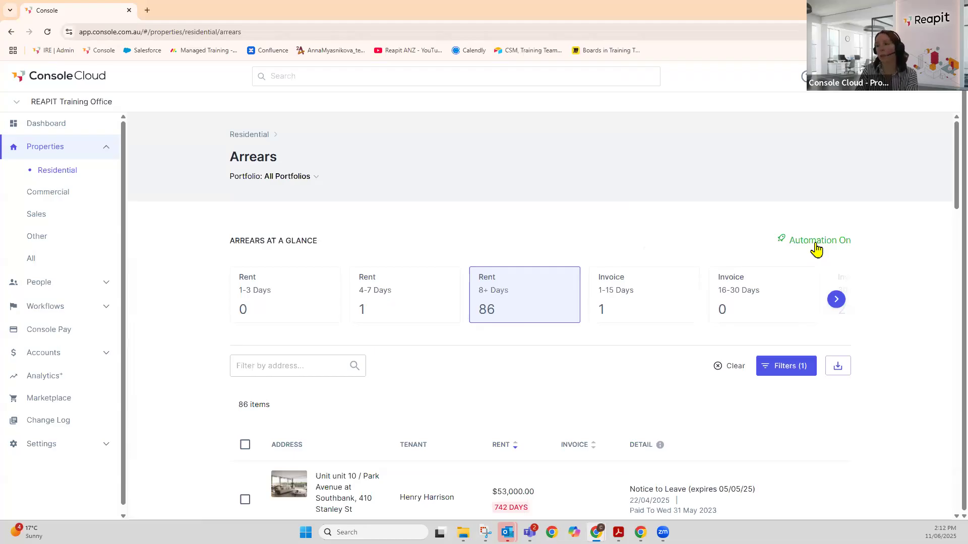
- Scroll the 86-tenancy arrears list and open the property 728 days in arrears
{"action": "scroll", "coordinate": [625, 307], "scroll_direction": "down", "scroll_amount": 3}
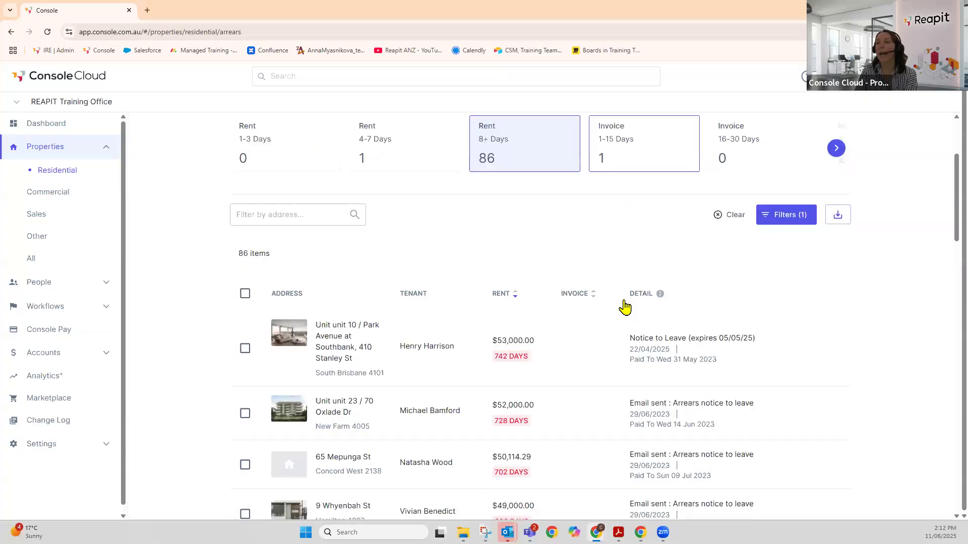
{"action": "scroll", "coordinate": [625, 306], "scroll_direction": "down", "scroll_amount": 1}
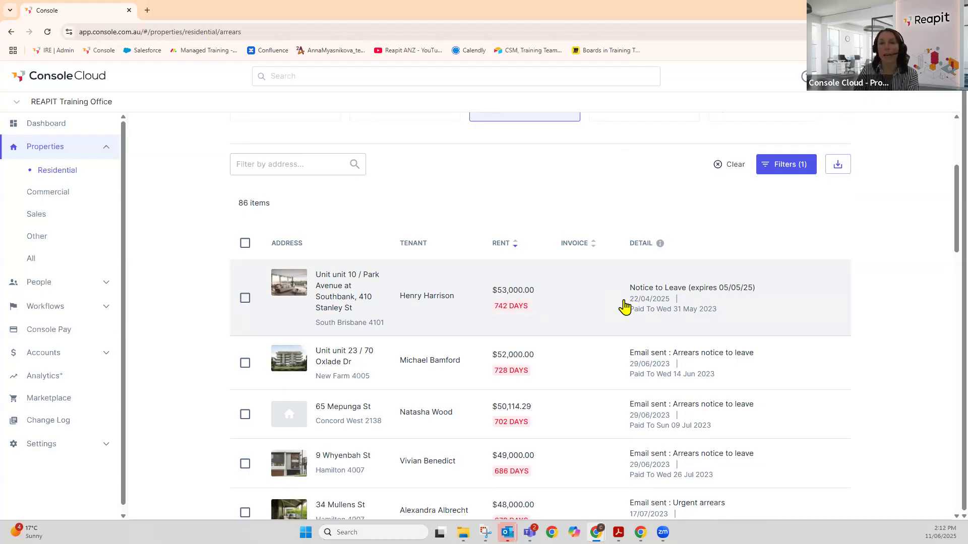
{"action": "scroll", "coordinate": [468, 307], "scroll_direction": "down", "scroll_amount": 1}
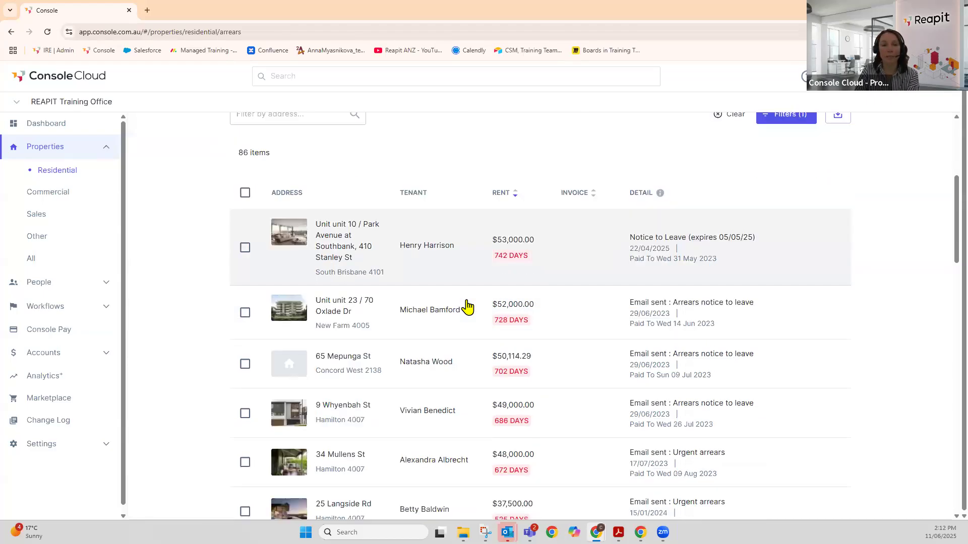
{"action": "left_click", "coordinate": [437, 316]}
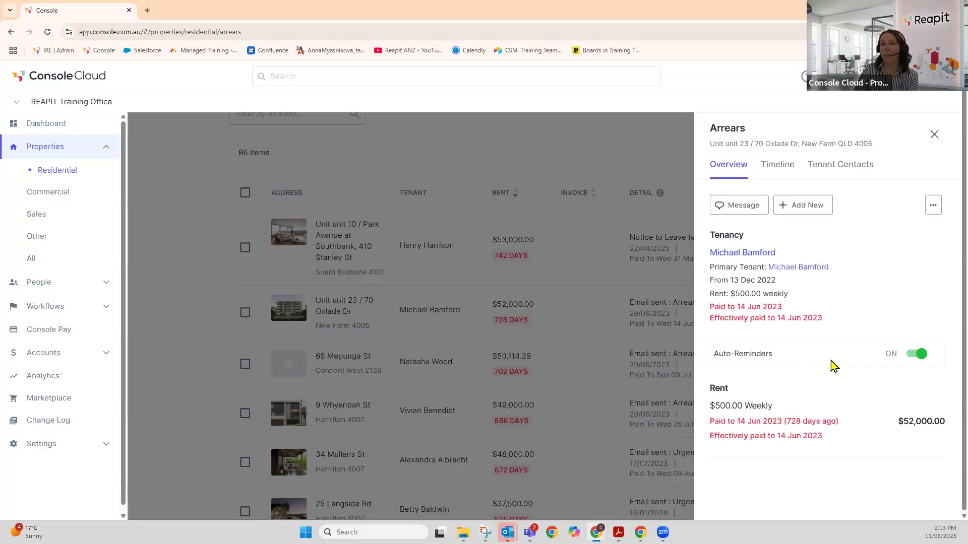
- Keep auto-reminders on, review the Timeline and Overview, and show the Message type options
{"action": "left_click", "coordinate": [909, 361]}
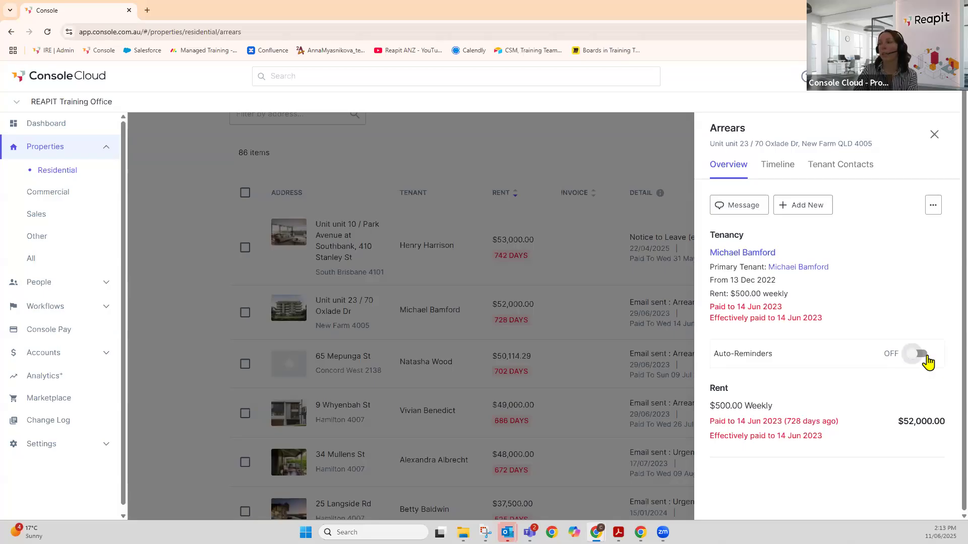
{"action": "left_click", "coordinate": [922, 355]}
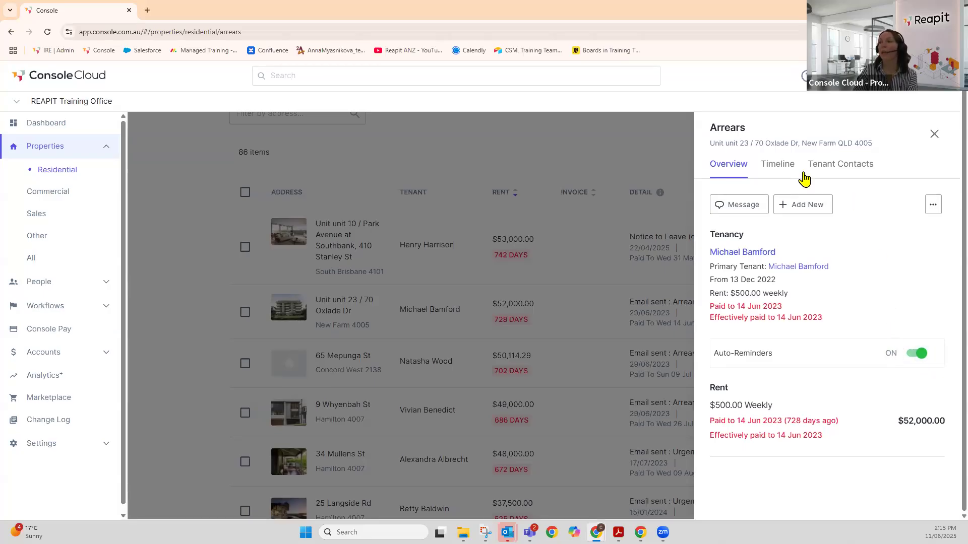
{"action": "left_click", "coordinate": [779, 166]}
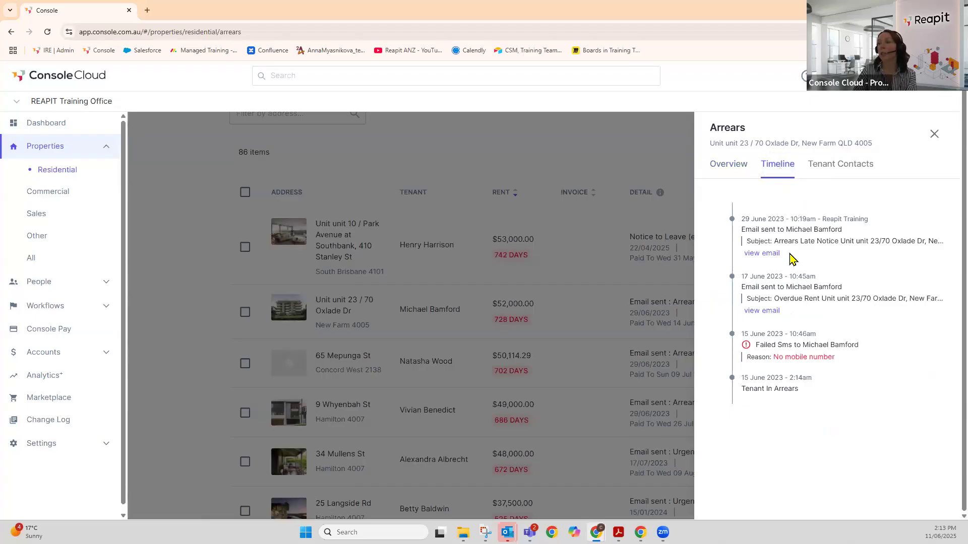
{"action": "left_click", "coordinate": [719, 172]}
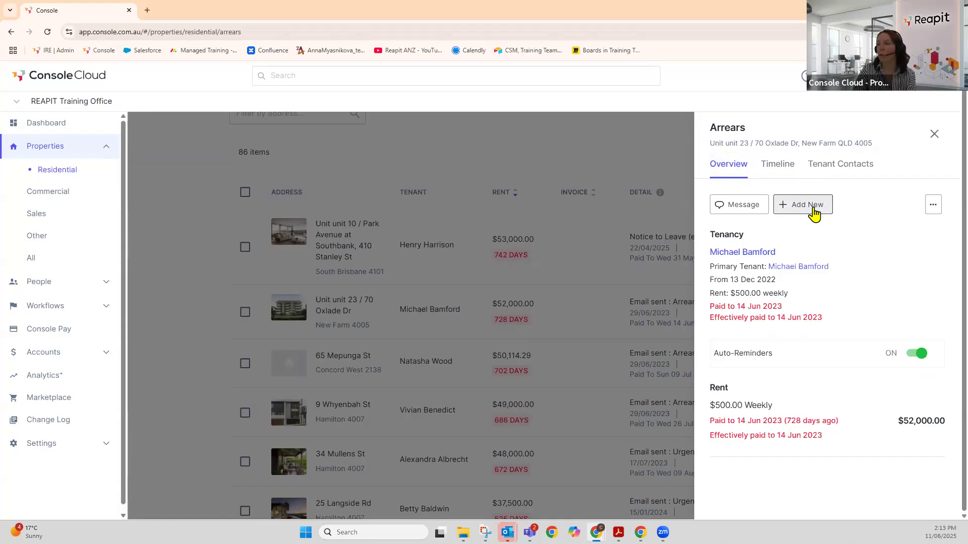
{"action": "left_click", "coordinate": [746, 208]}
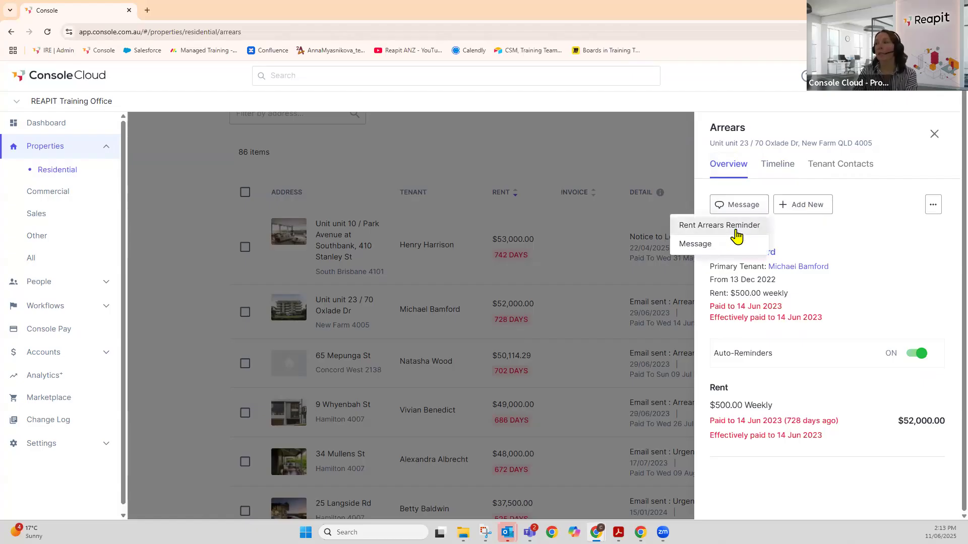
- Start a message to the property's owners, not the tenants, using the Blank Template
{"action": "left_click", "coordinate": [701, 246]}
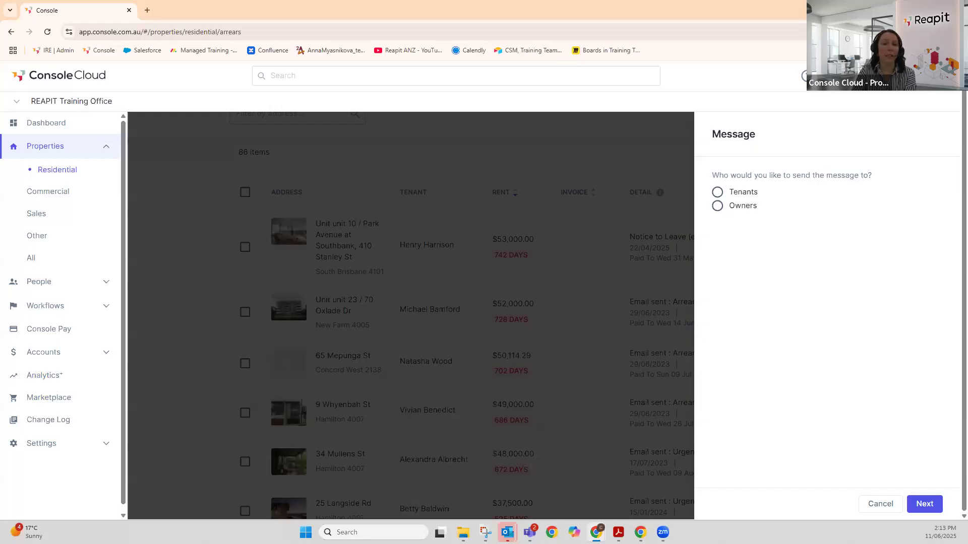
{"action": "left_click", "coordinate": [716, 194]}
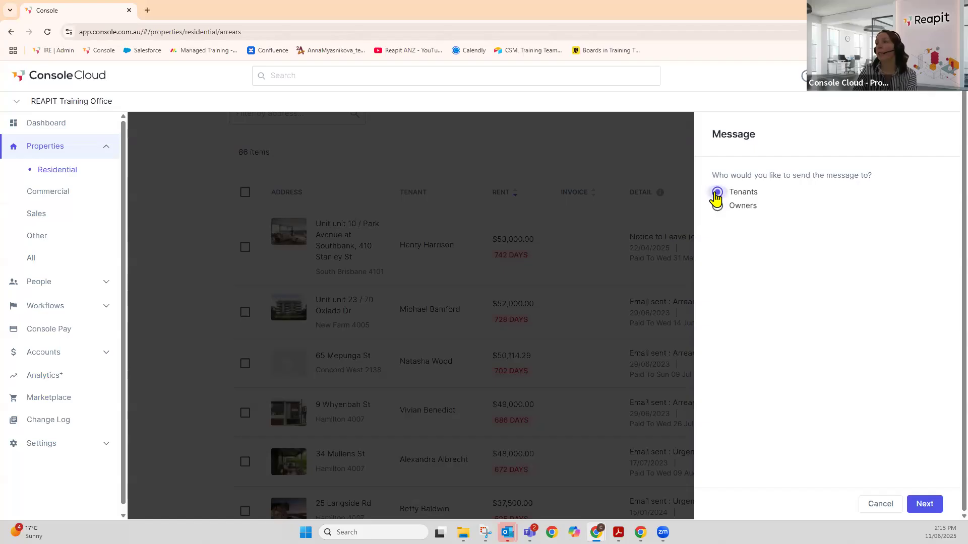
{"action": "left_click", "coordinate": [927, 505]}
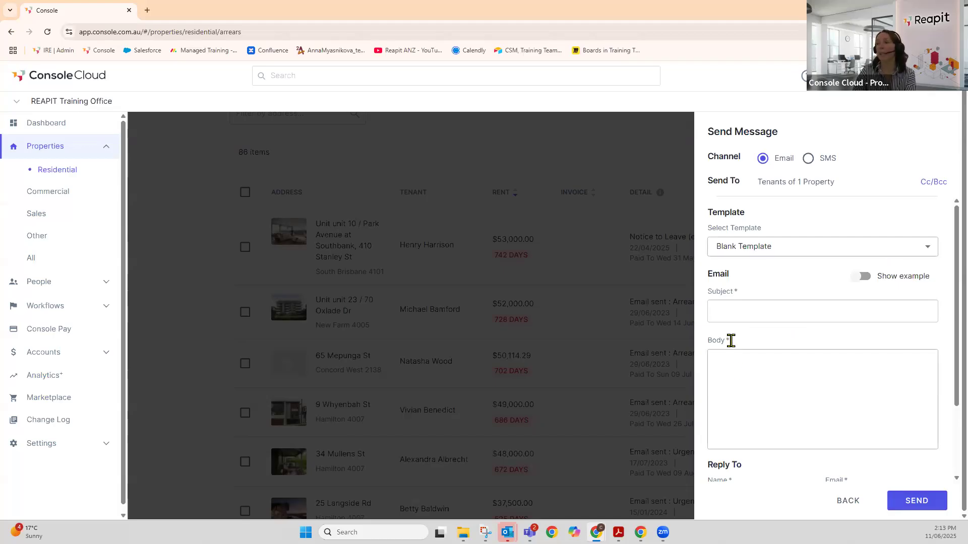
{"action": "scroll", "coordinate": [739, 375], "scroll_direction": "down", "scroll_amount": 1}
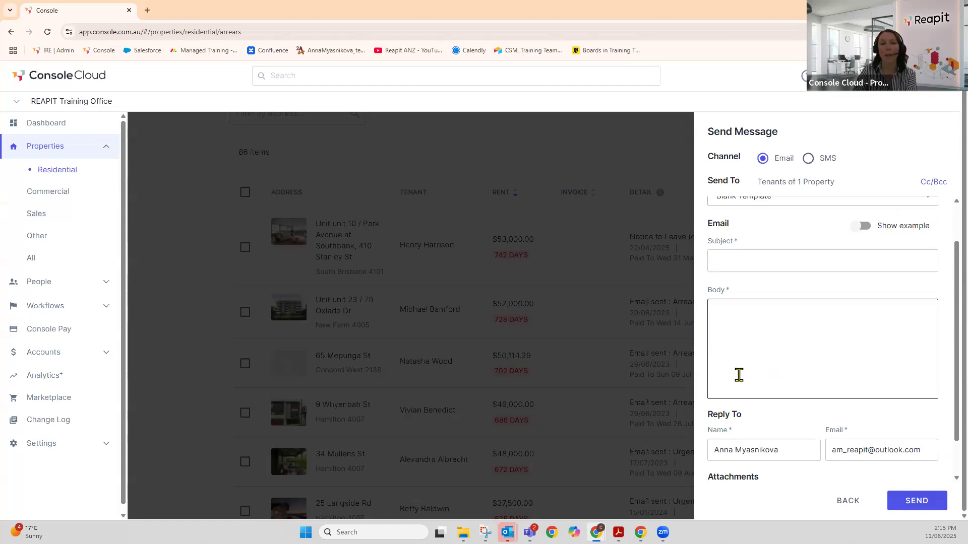
{"action": "left_click", "coordinate": [849, 502]}
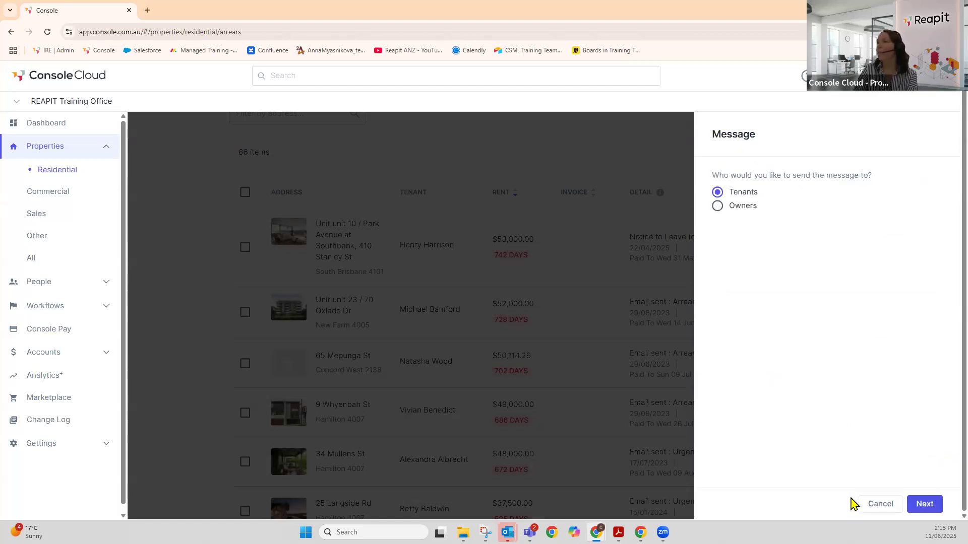
{"action": "left_click", "coordinate": [718, 208]}
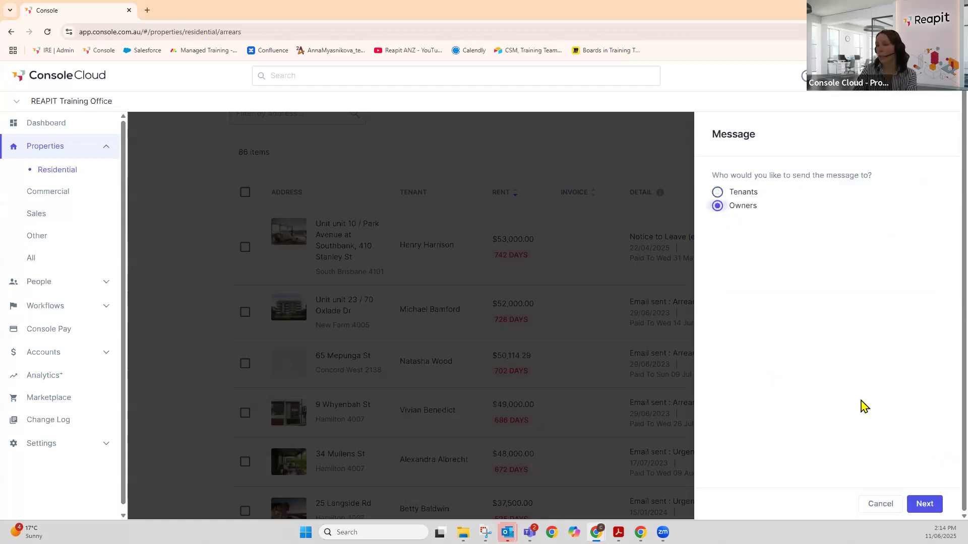
{"action": "left_click", "coordinate": [923, 505]}
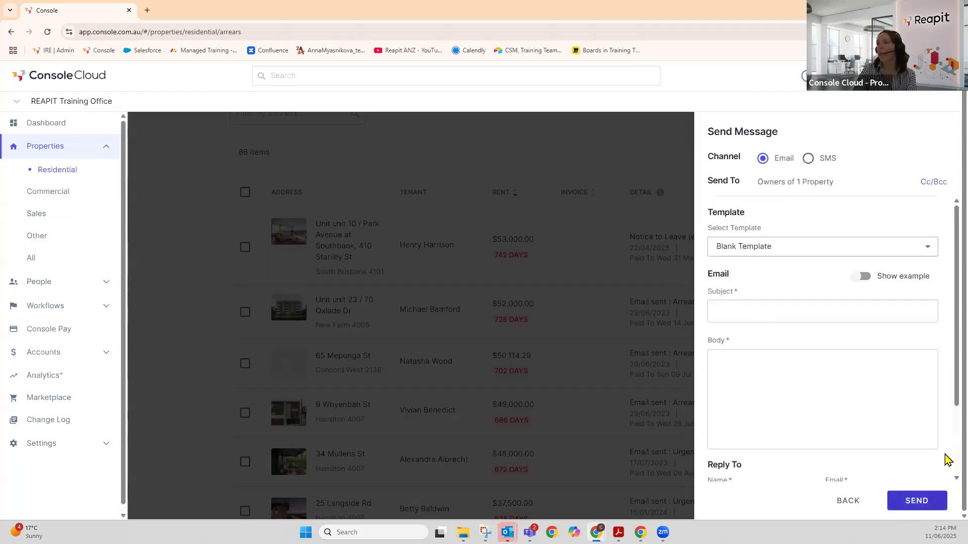
{"action": "left_click", "coordinate": [925, 247]}
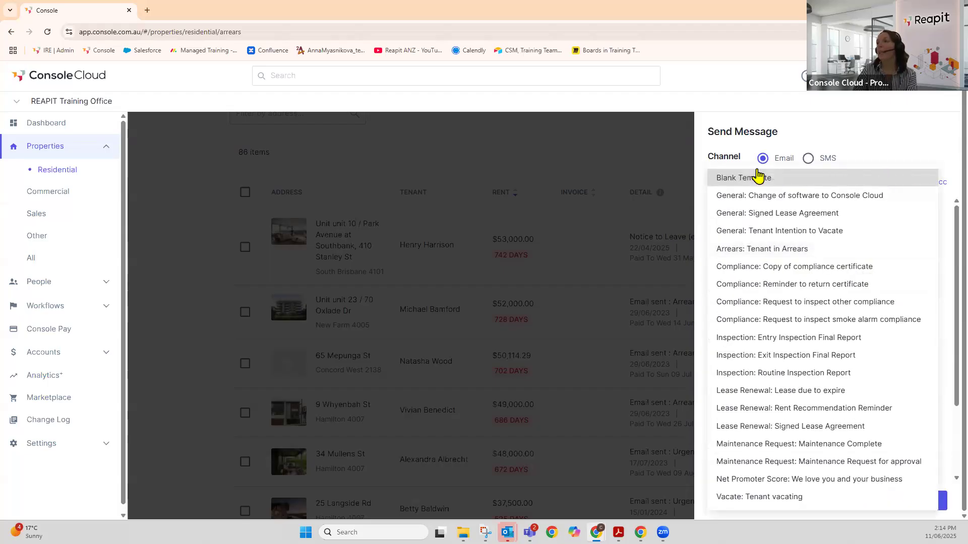
{"action": "left_click", "coordinate": [758, 177]}
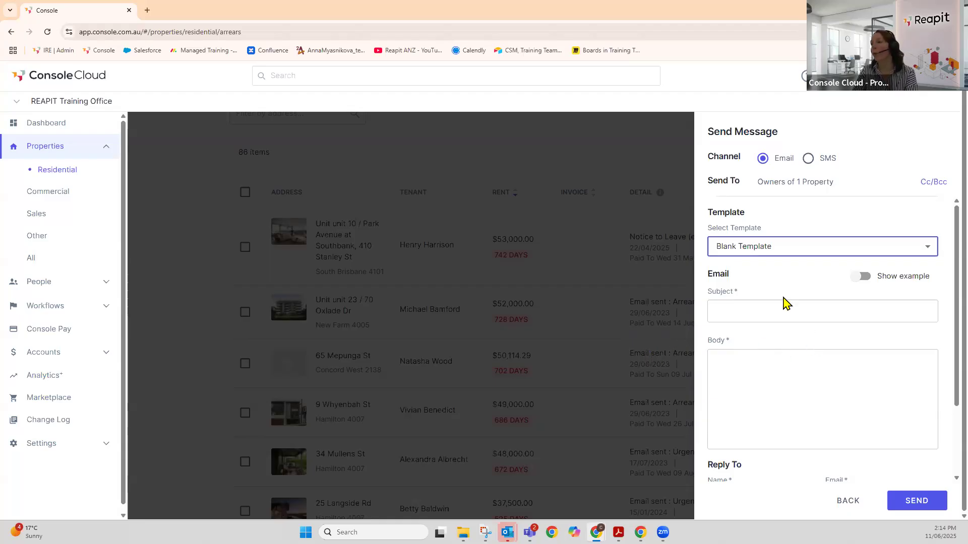
- Paste the arrears update into the body, reuse its phrase as the subject, and send
{"action": "left_click", "coordinate": [733, 306]}
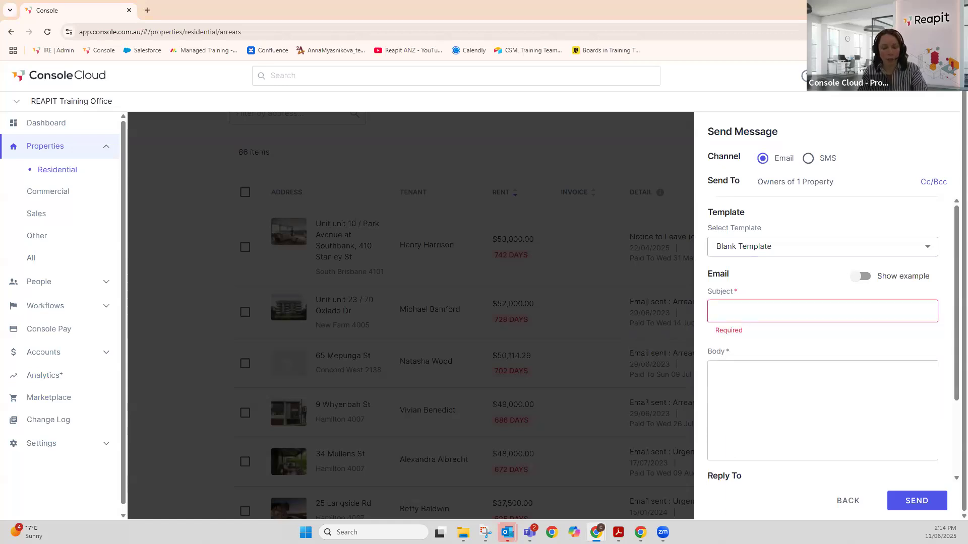
{"action": "left_click", "coordinate": [763, 389]}
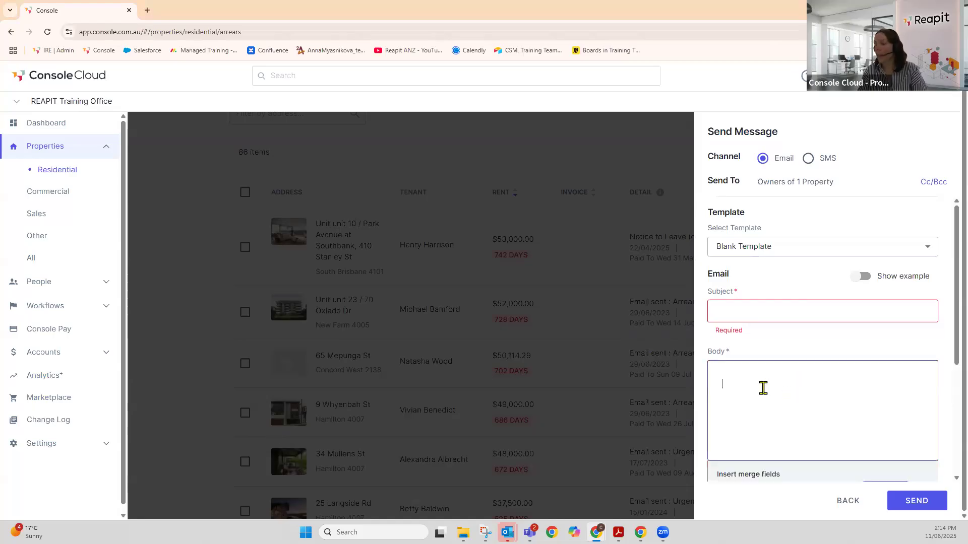
{"action": "type", "text": "Dear Owner,  This is a quick update on the arrears situation at <PROPERTY>  We are following up with the tenant daily and will keep you informed of any further actions that may be required.  Kind regards,  PM Team"}
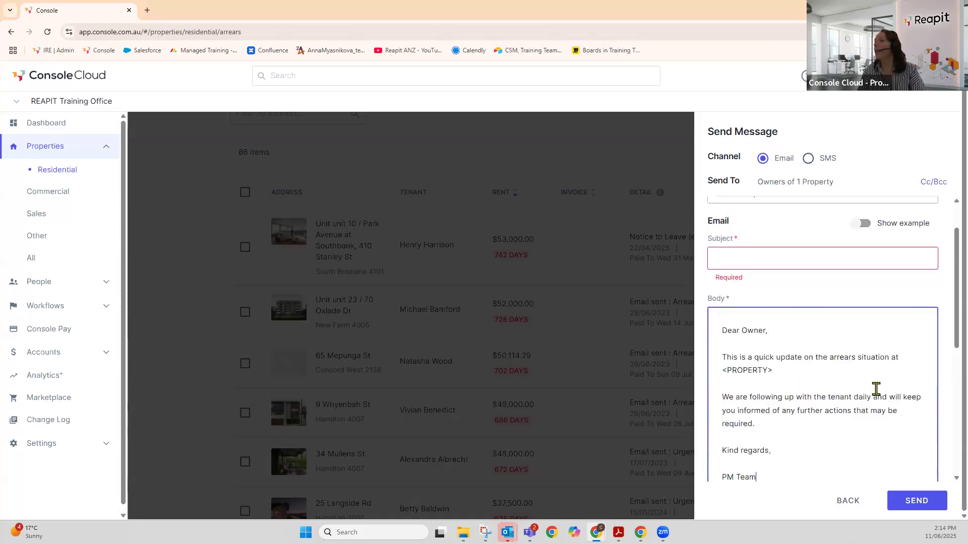
{"action": "scroll", "coordinate": [877, 386], "scroll_direction": "down", "scroll_amount": 1}
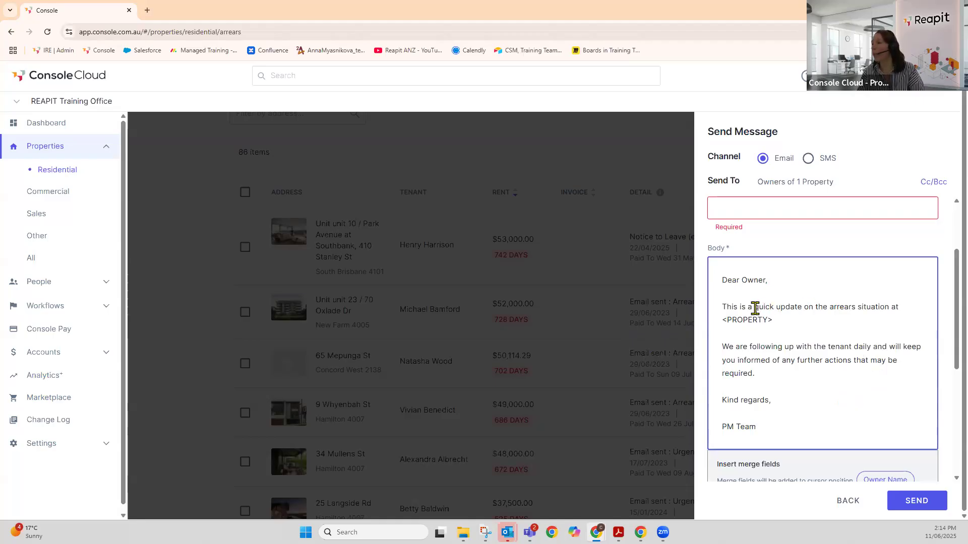
{"action": "left_click_drag", "start_coordinate": [754, 306], "coordinate": [870, 318]}
{"action": "key", "text": "ctrl+c"}
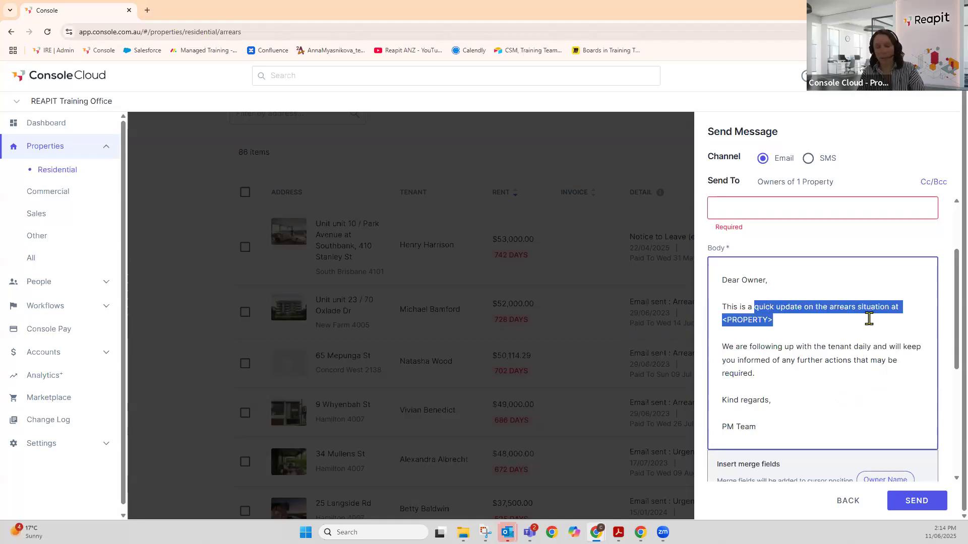
{"action": "left_click", "coordinate": [726, 209]}
{"action": "key", "text": "ctrl+v"}
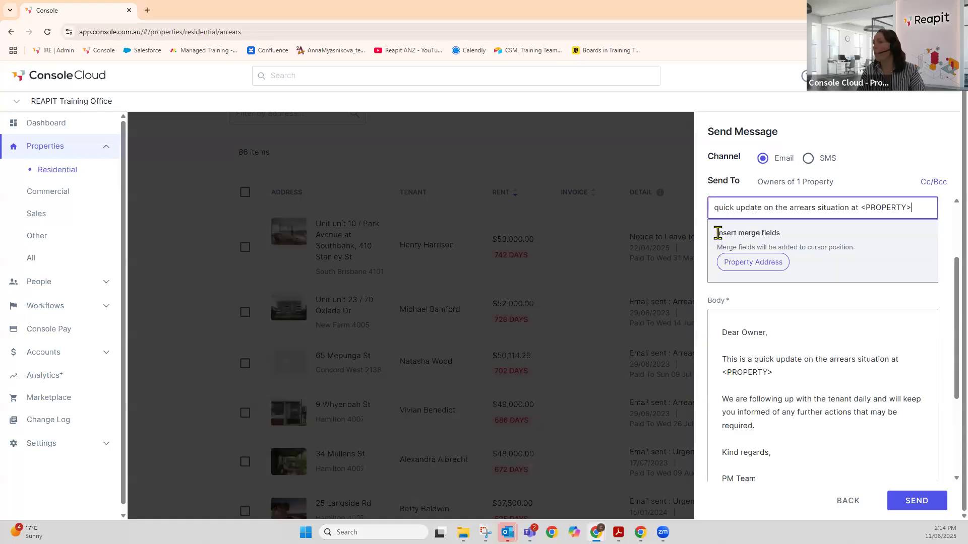
{"action": "type", "text": "Q"}
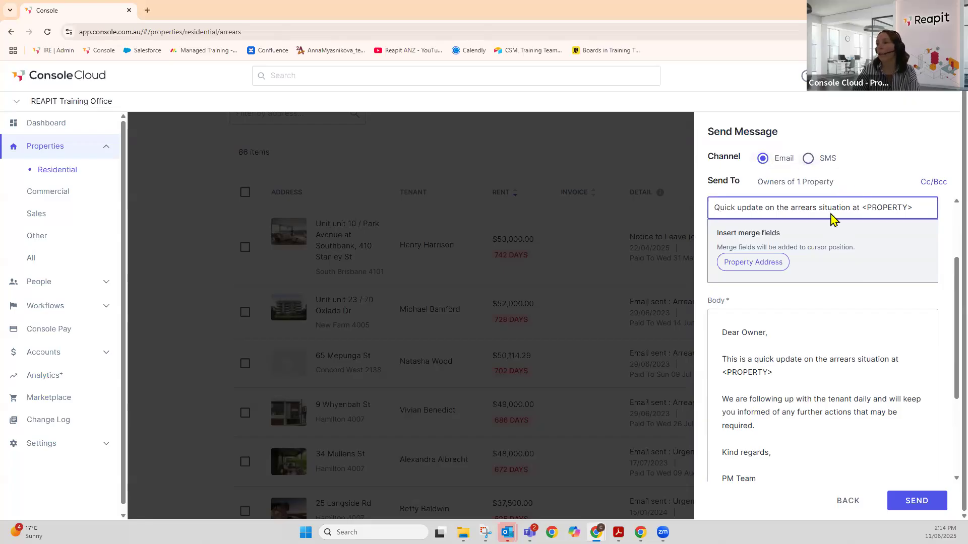
{"action": "scroll", "coordinate": [902, 401], "scroll_direction": "down", "scroll_amount": 3}
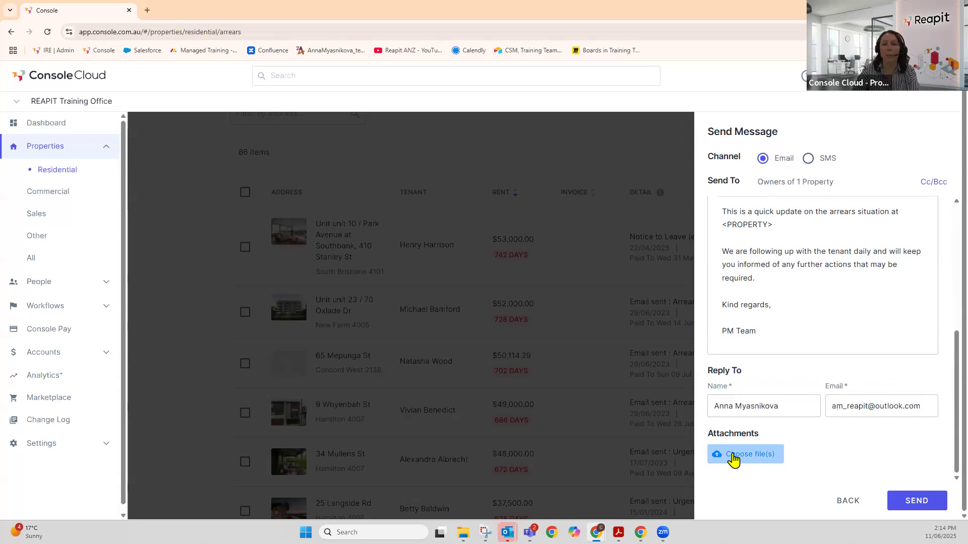
{"action": "left_click", "coordinate": [915, 504]}
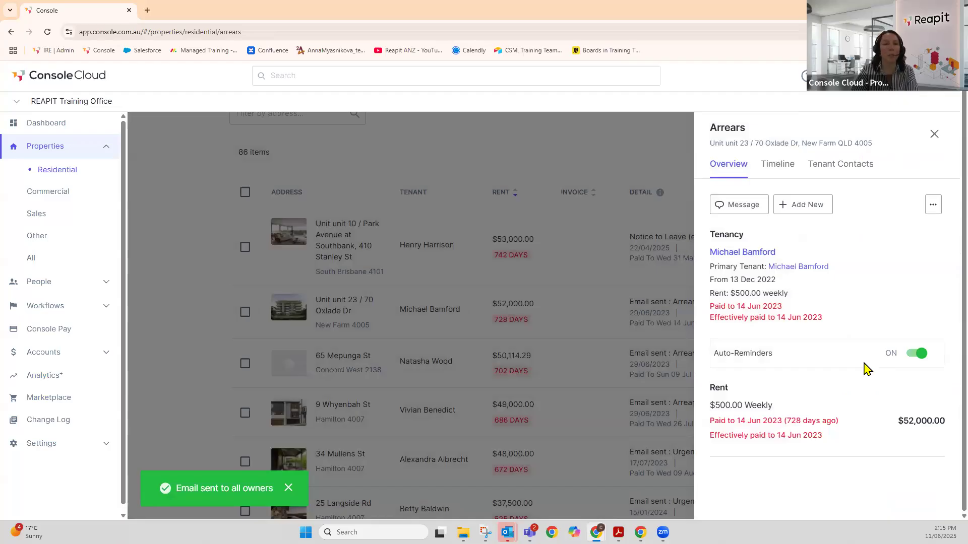
- Review the Timeline and Tenant Contacts tabs, return to Overview, and reveal the Add Note/Create Form options
{"action": "left_click", "coordinate": [779, 164]}
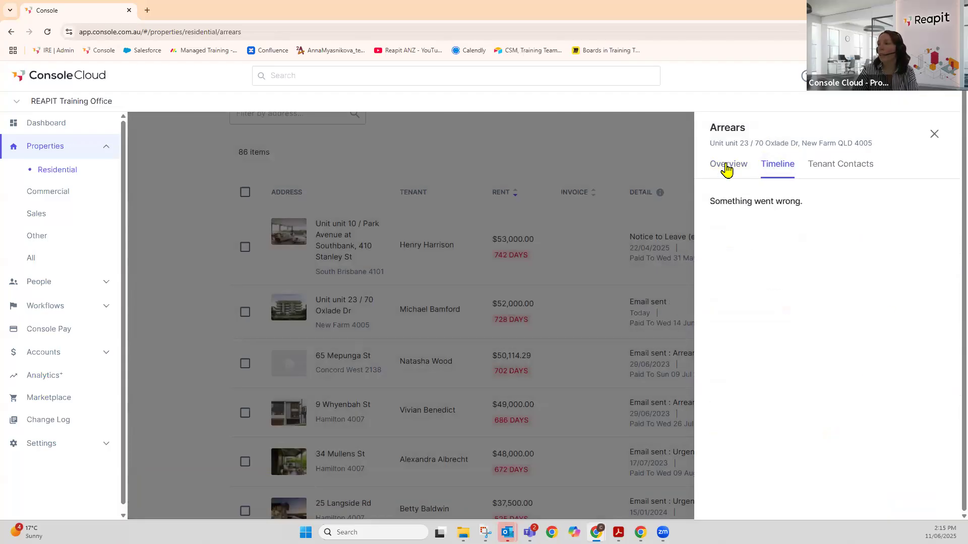
{"action": "left_click", "coordinate": [828, 169]}
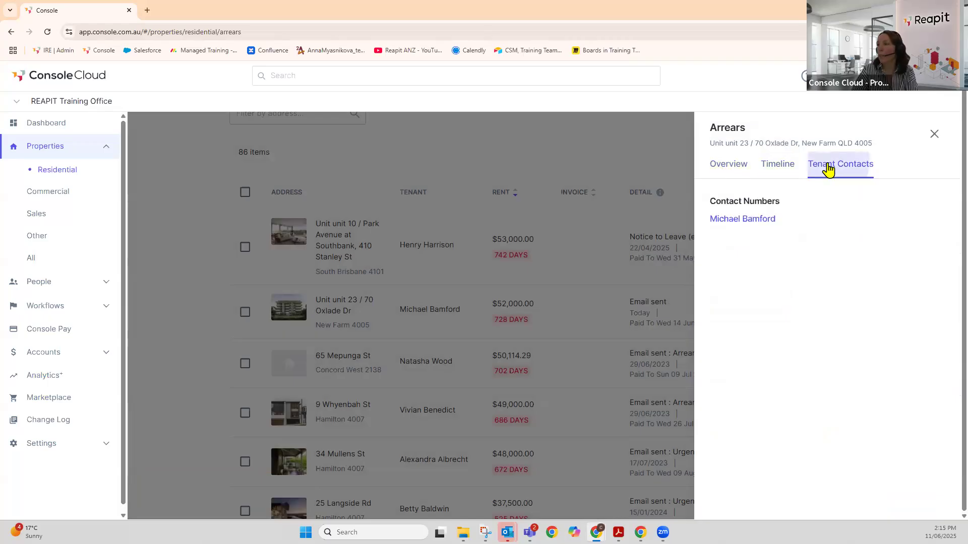
{"action": "left_click", "coordinate": [779, 166]}
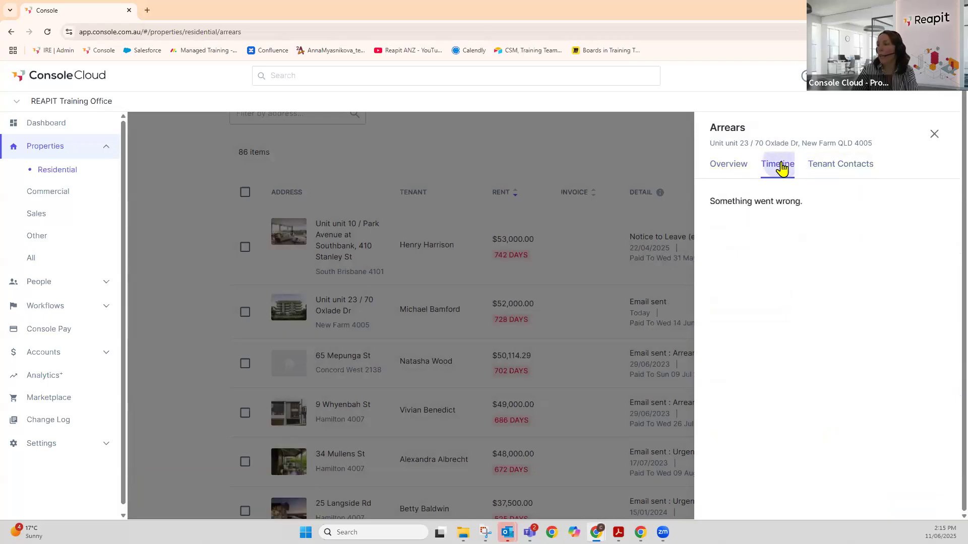
{"action": "left_click", "coordinate": [718, 166]}
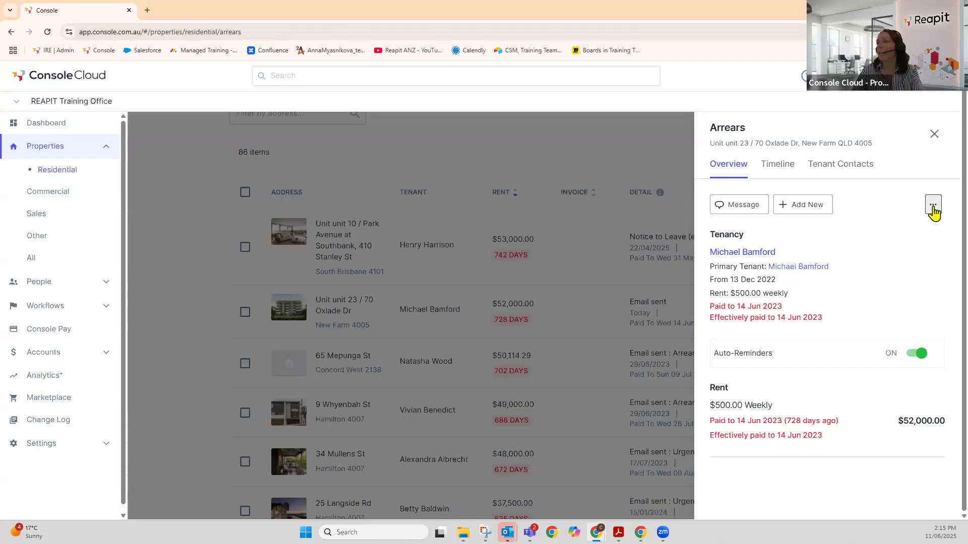
{"action": "left_click", "coordinate": [794, 211]}
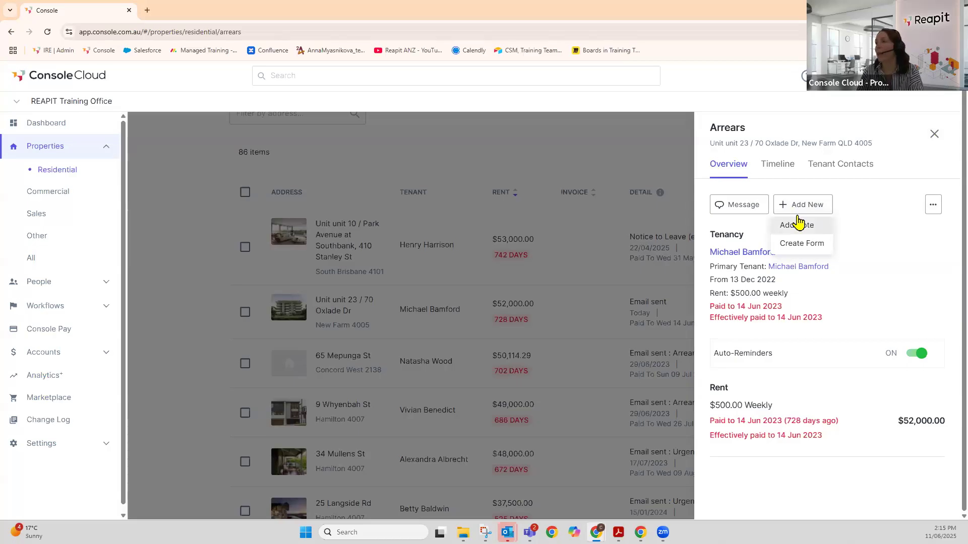
- Add and save the workflow note 'Called the tenant and discussed further steps'
{"action": "left_click", "coordinate": [801, 224]}
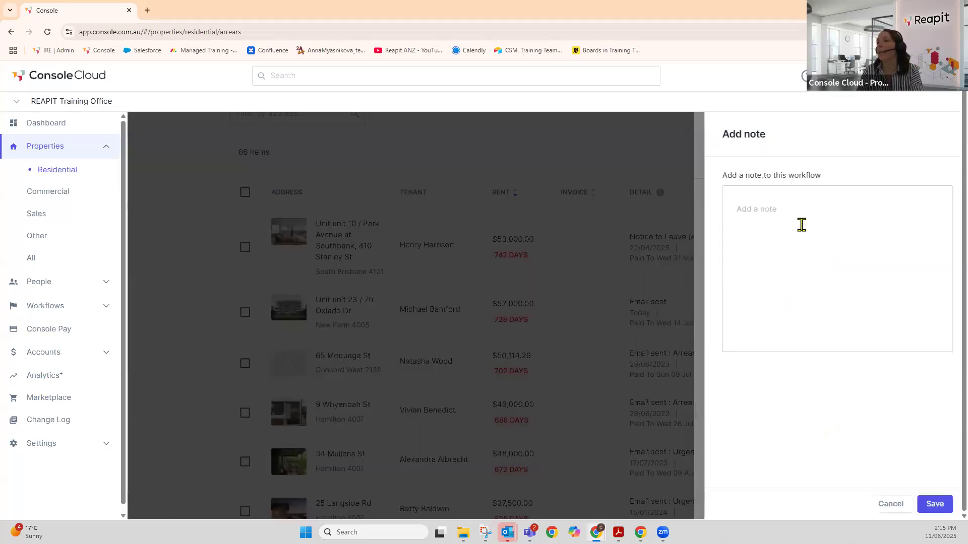
{"action": "left_click", "coordinate": [785, 202]}
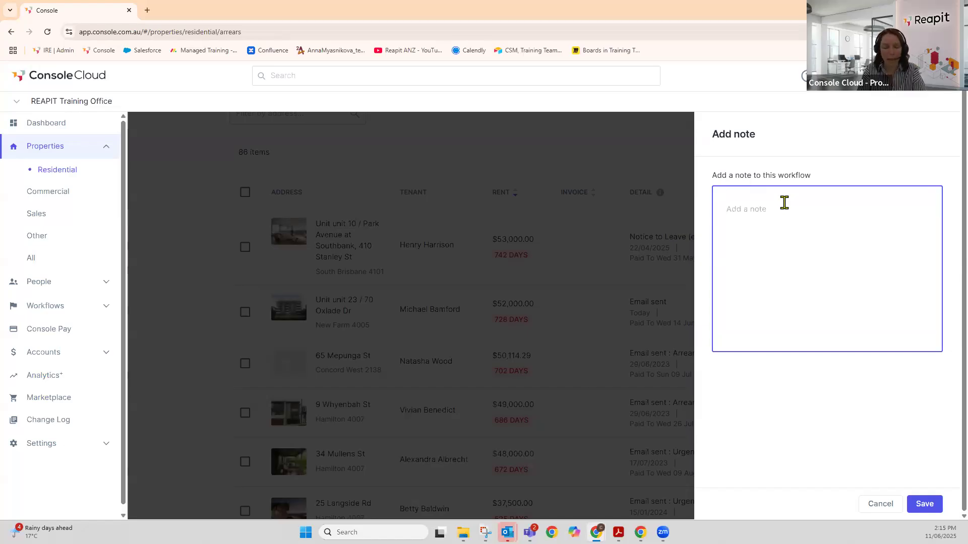
{"action": "type", "text": "Called "}
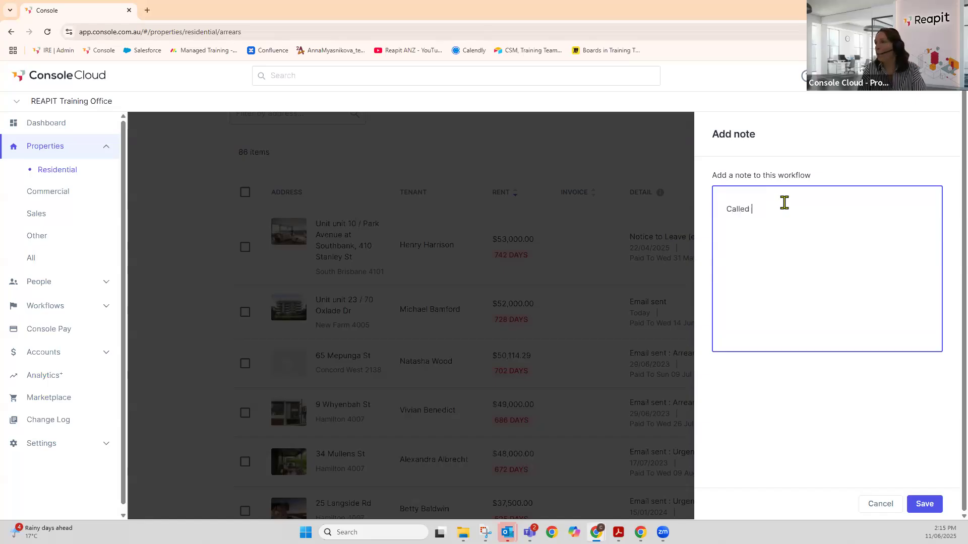
{"action": "type", "text": "the tenant and"}
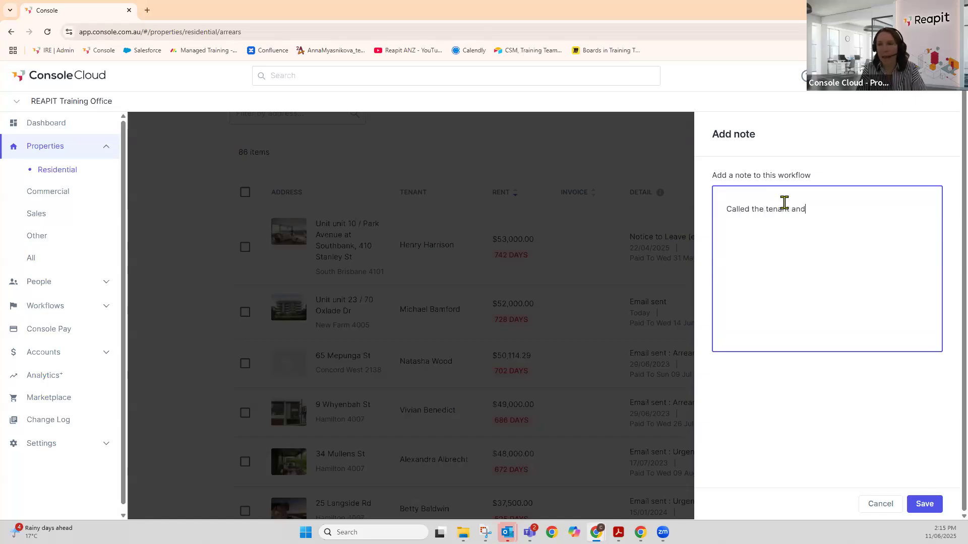
{"action": "type", "text": " discusse"}
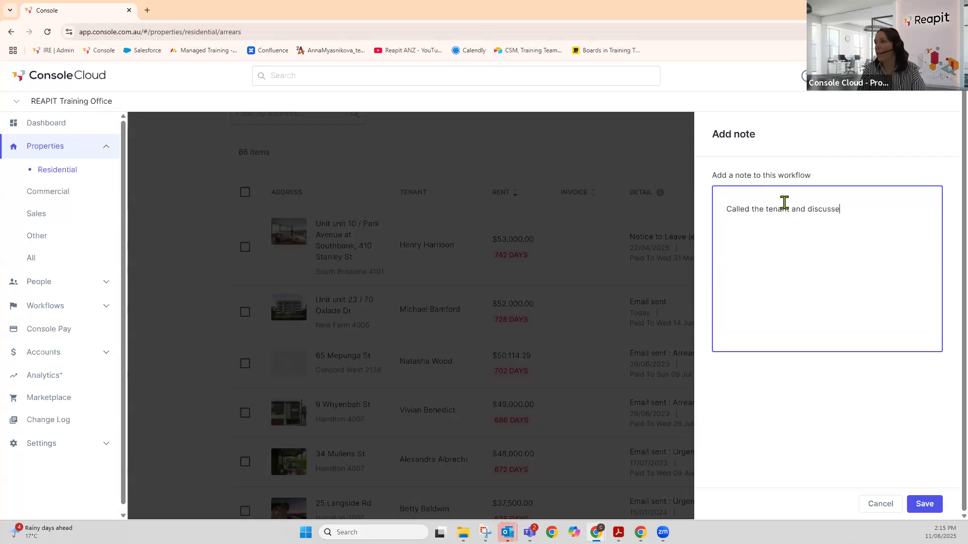
{"action": "type", "text": "d further steps"}
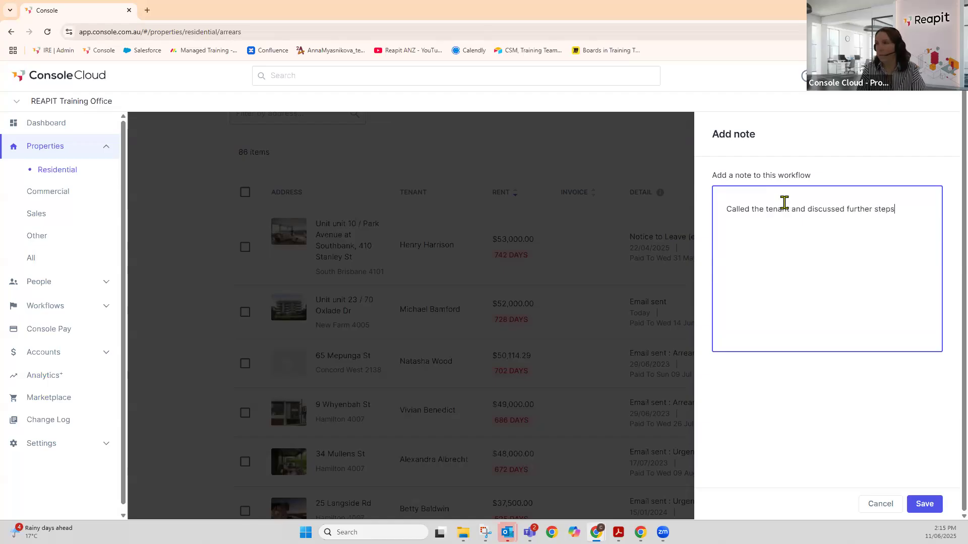
{"action": "left_click", "coordinate": [927, 504]}
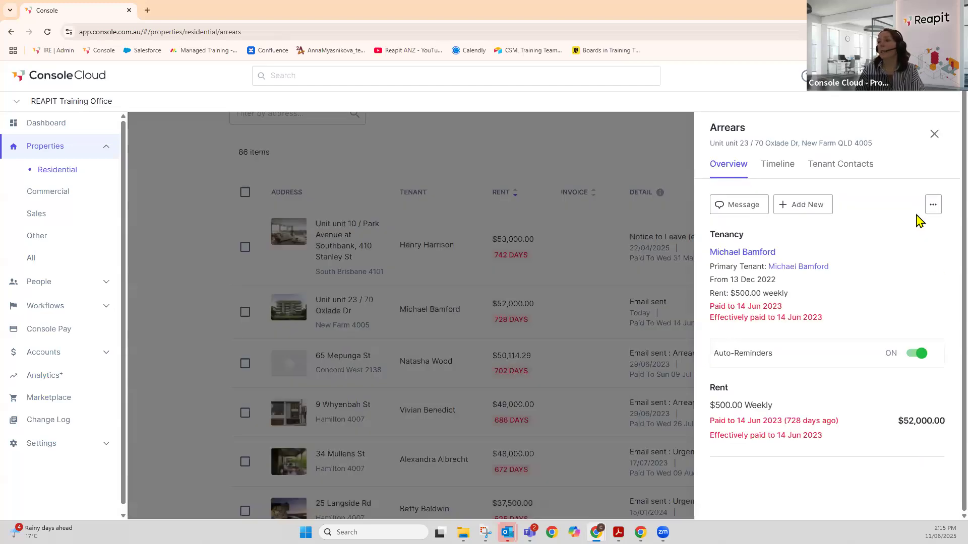
{"action": "left_click", "coordinate": [788, 168]}
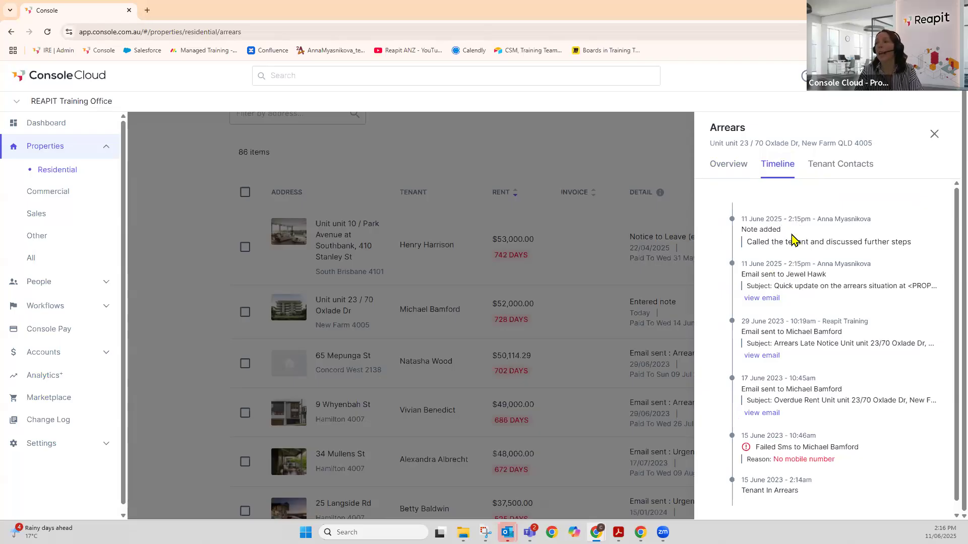
{"action": "left_click", "coordinate": [731, 167]}
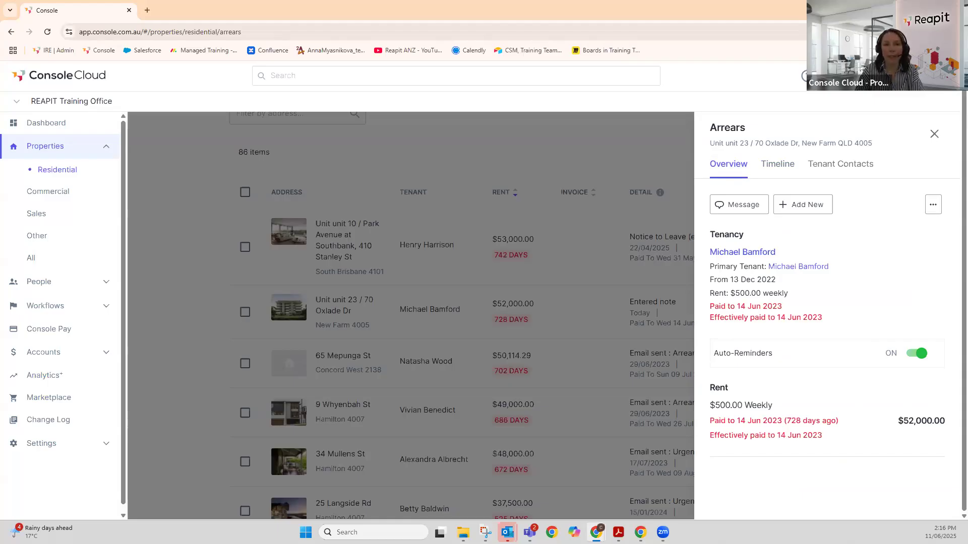
{"action": "left_click", "coordinate": [934, 134]}
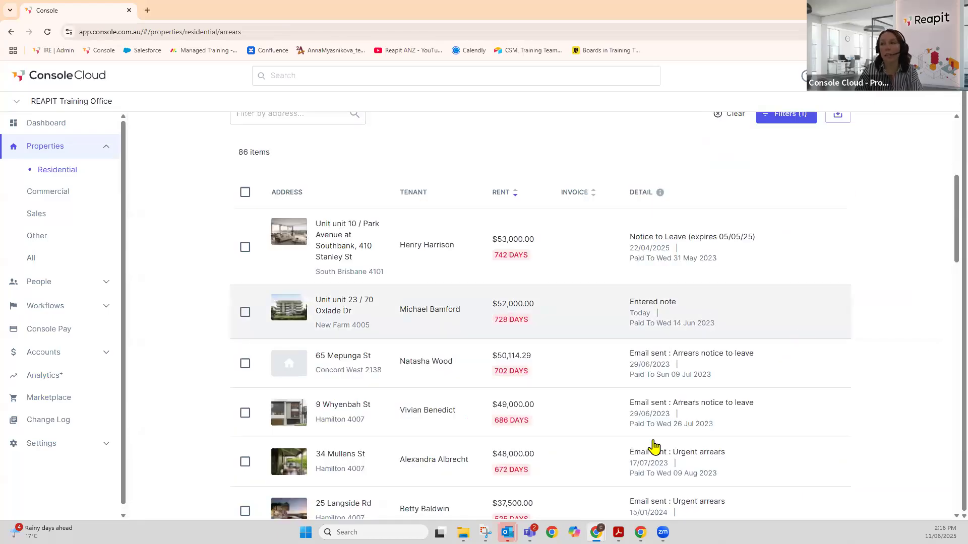
{"action": "left_click", "coordinate": [509, 361]}
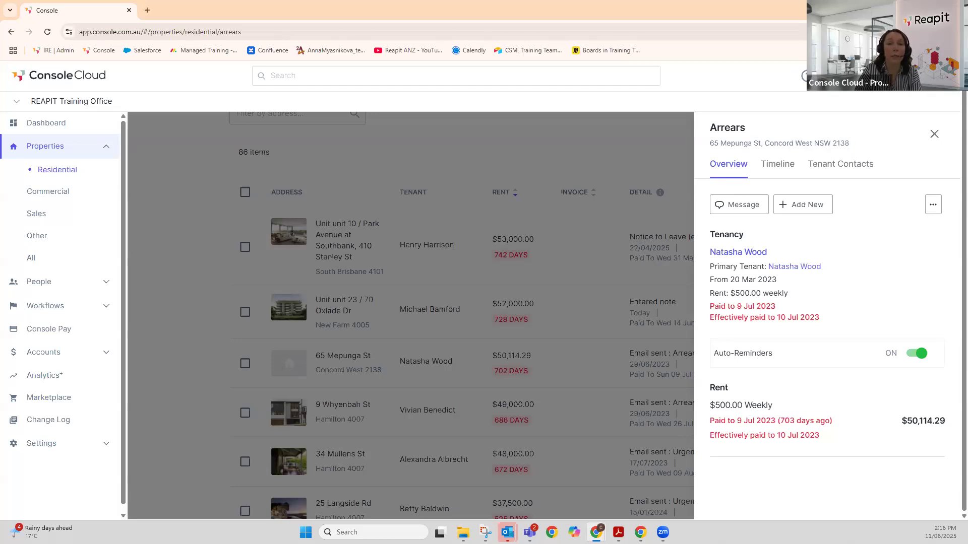
- Create a Notice to Leave form with the Base template and expiry date 18/06/2025
{"action": "left_click", "coordinate": [809, 207]}
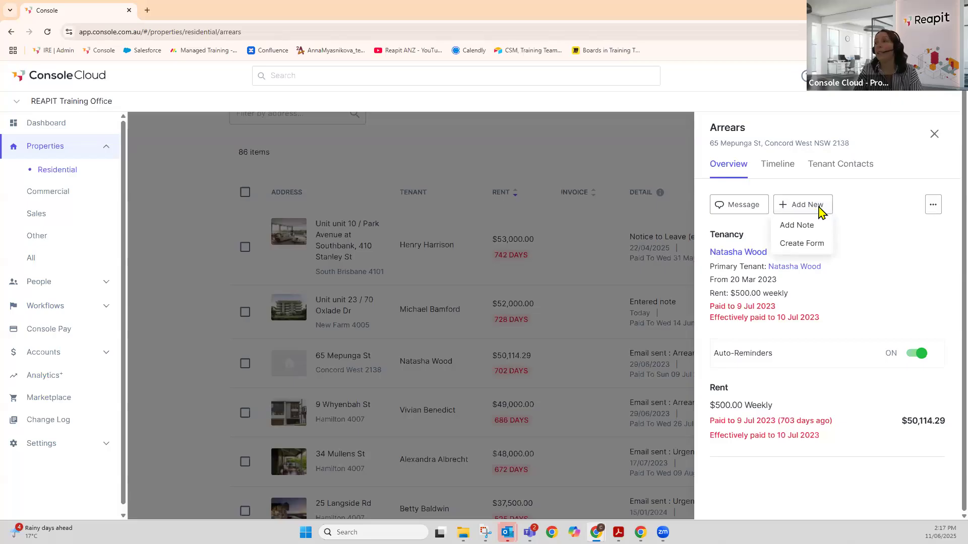
{"action": "left_click", "coordinate": [806, 243]}
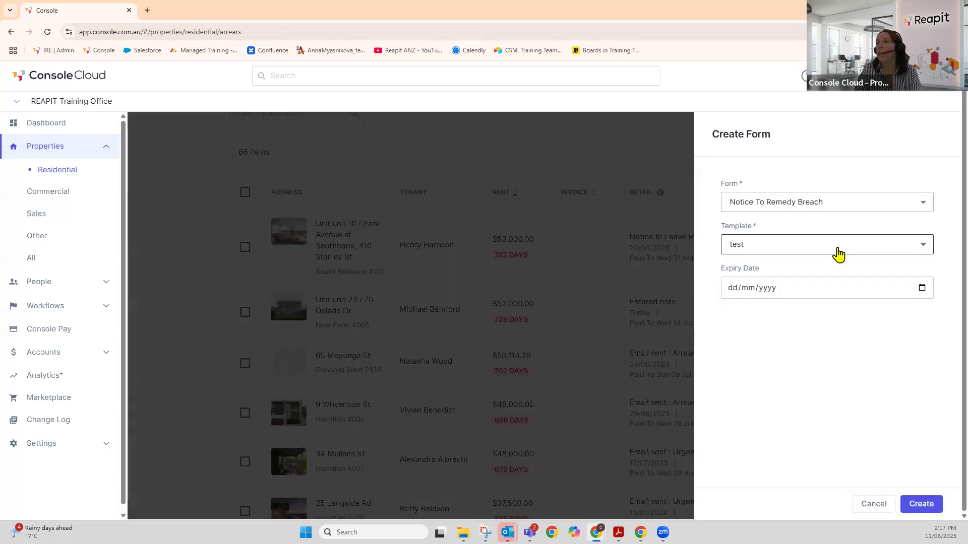
{"action": "left_click", "coordinate": [925, 207]}
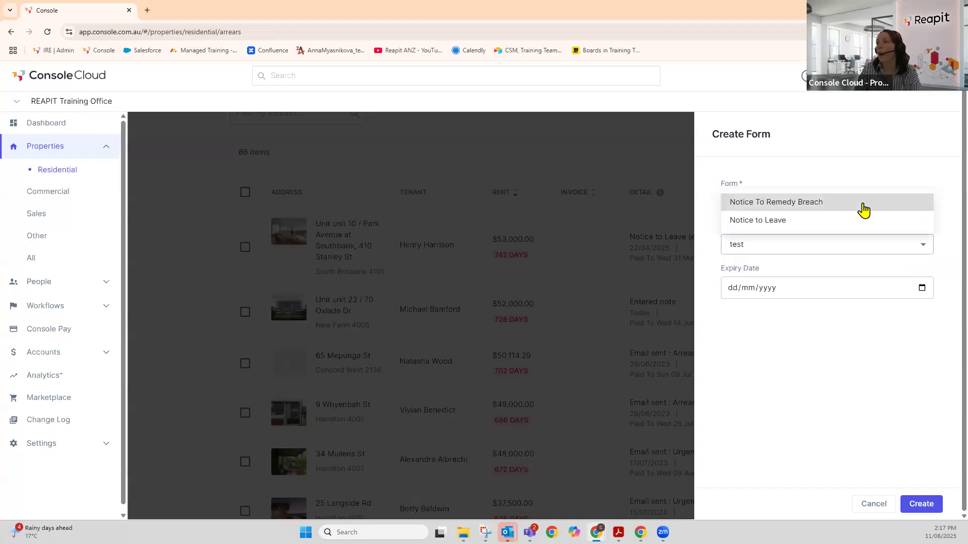
{"action": "left_click", "coordinate": [770, 223]}
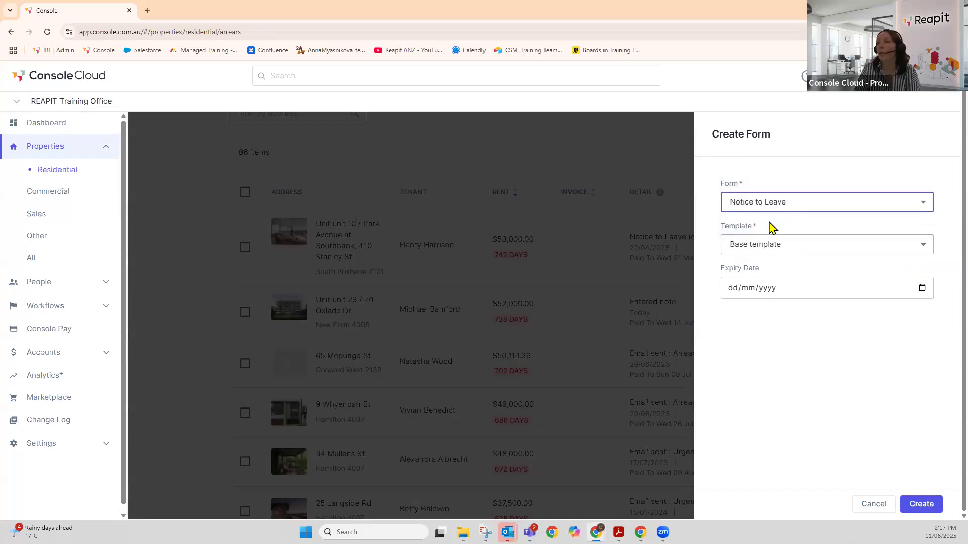
{"action": "left_click", "coordinate": [925, 247]}
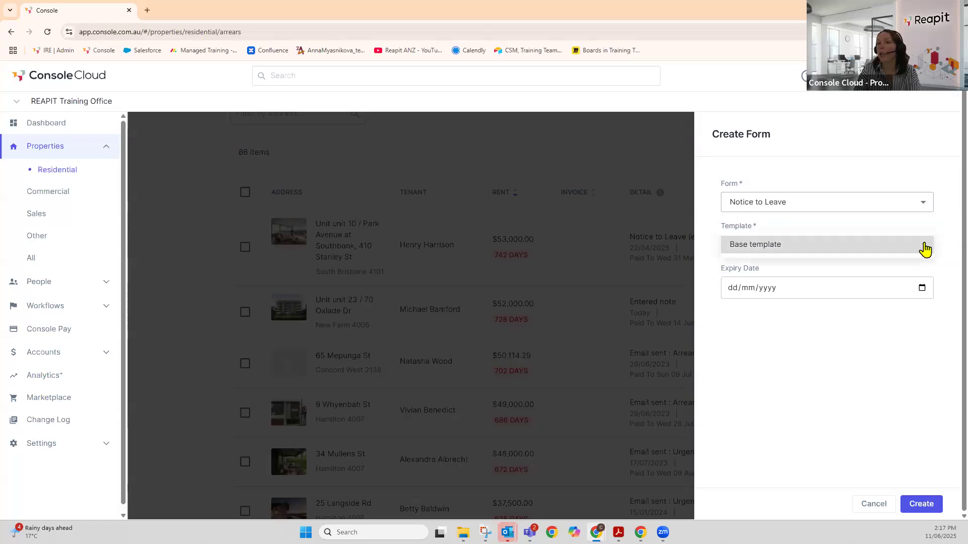
{"action": "left_click", "coordinate": [812, 293]}
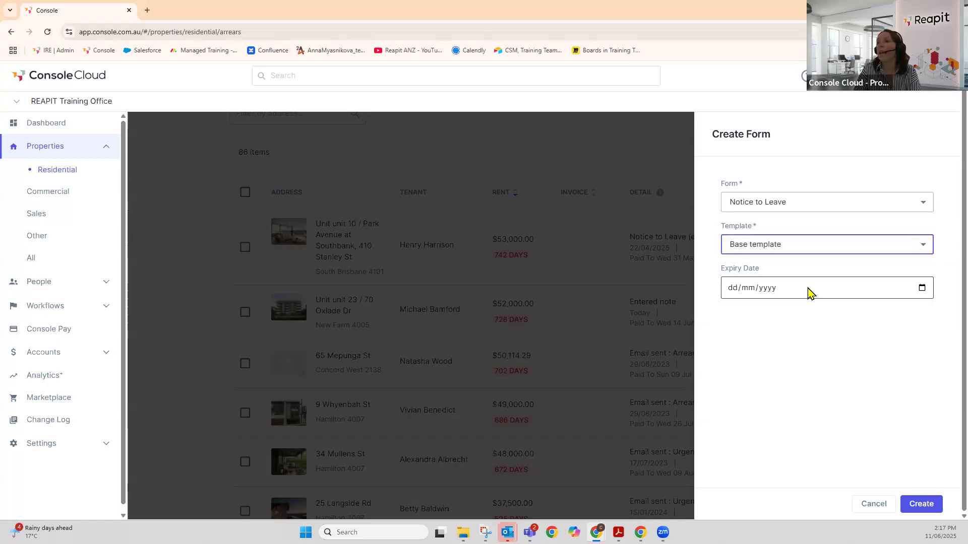
{"action": "left_click", "coordinate": [921, 289]}
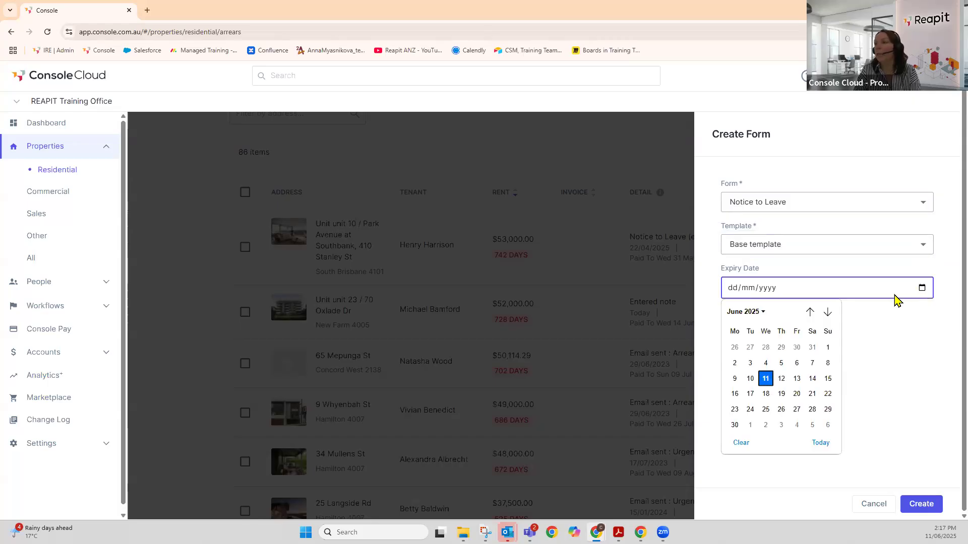
{"action": "left_click", "coordinate": [767, 395]}
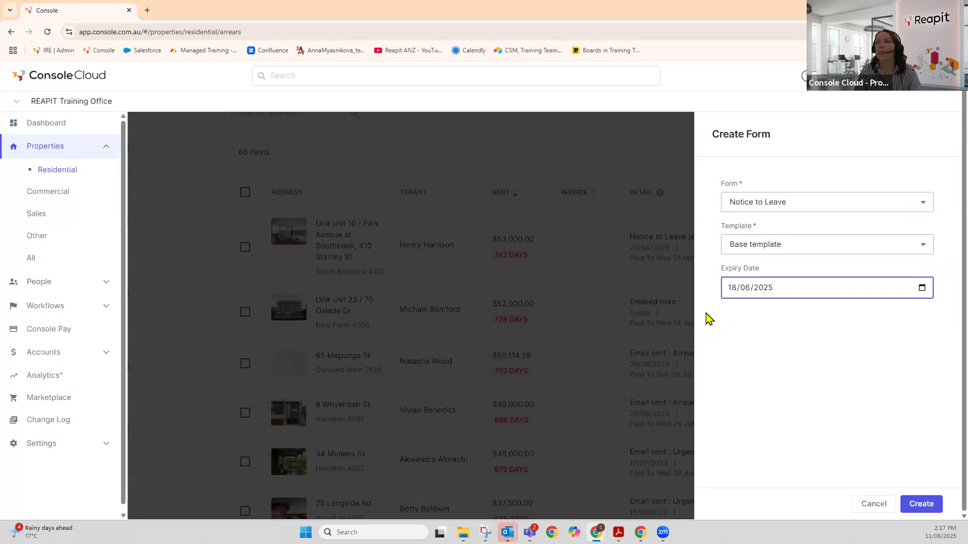
{"action": "left_click", "coordinate": [925, 504]}
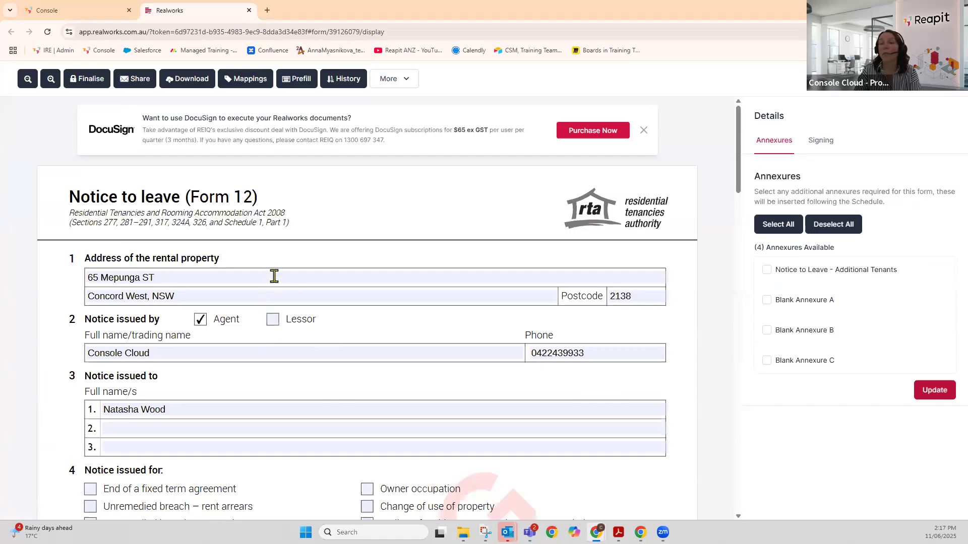
- Scroll through the prefilled Realworks Notice to Leave and its notice periods, then close it
{"action": "scroll", "coordinate": [298, 292], "scroll_direction": "down", "scroll_amount": 7}
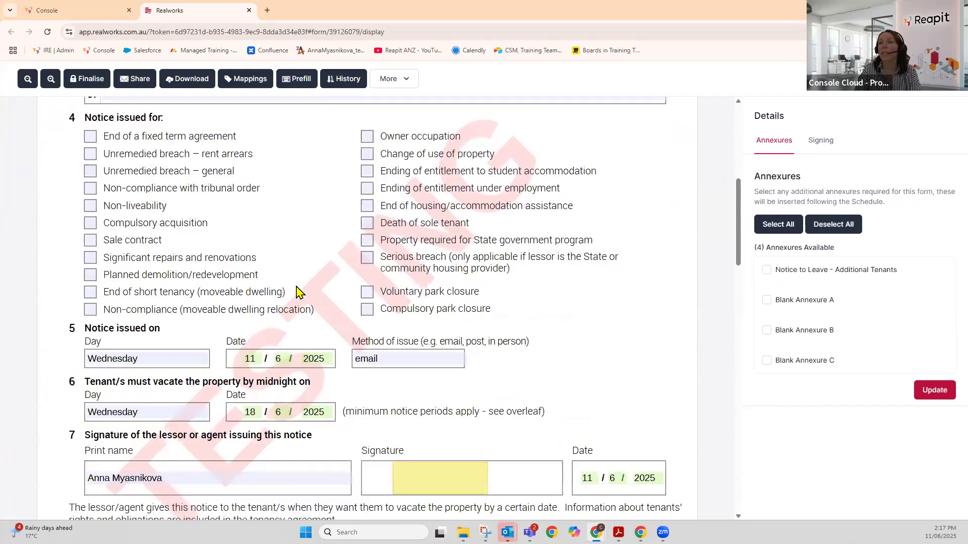
{"action": "scroll", "coordinate": [298, 292], "scroll_direction": "down", "scroll_amount": 4}
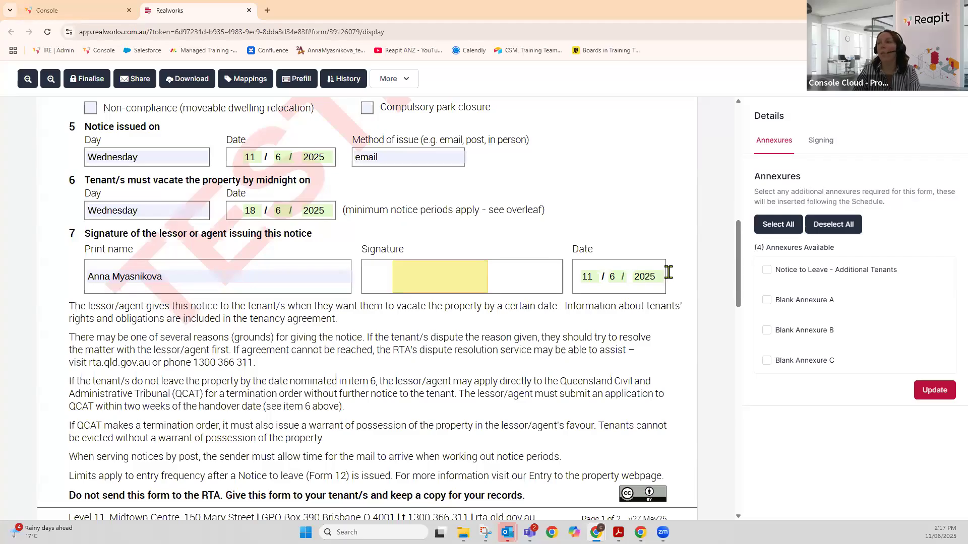
{"action": "scroll", "coordinate": [572, 305], "scroll_direction": "down", "scroll_amount": 10}
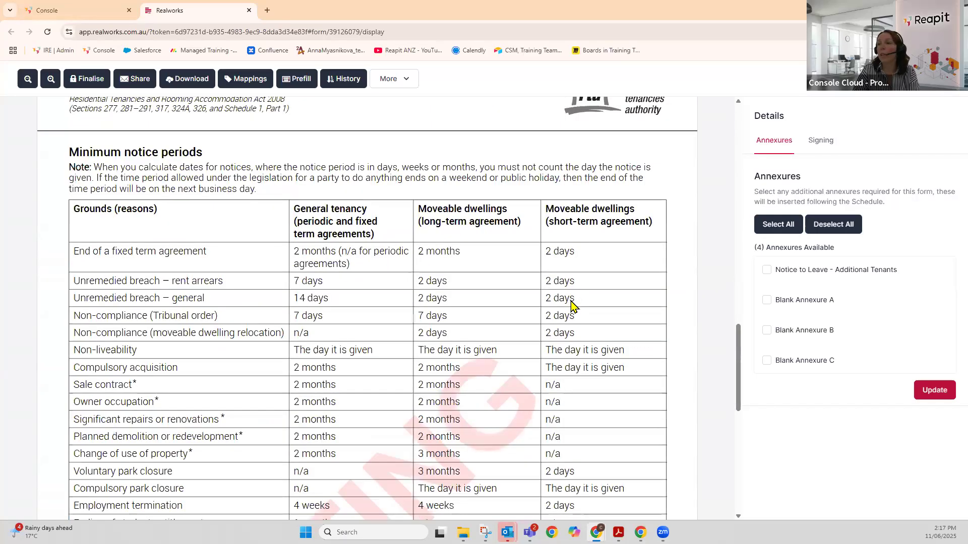
{"action": "scroll", "coordinate": [569, 307], "scroll_direction": "down", "scroll_amount": 9}
{"action": "scroll", "coordinate": [569, 307], "scroll_direction": "up", "scroll_amount": 9}
{"action": "scroll", "coordinate": [569, 302], "scroll_direction": "up", "scroll_amount": 20}
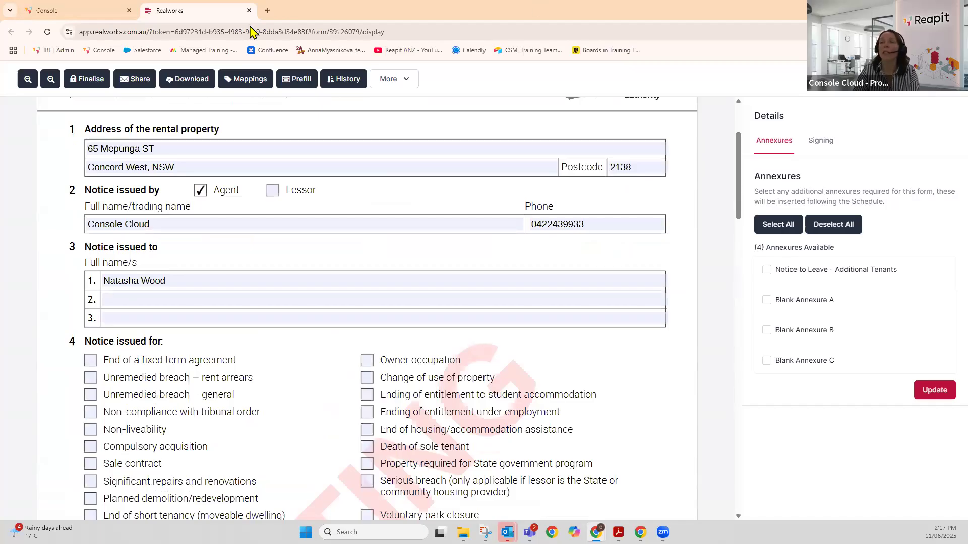
{"action": "left_click", "coordinate": [249, 10]}
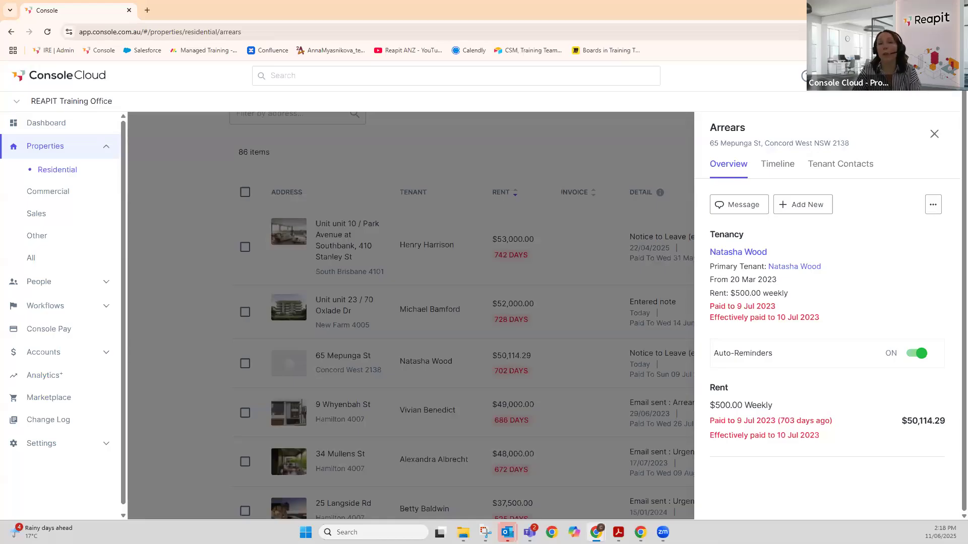
- Close the Mepunga St details and clear the Rent 8+ Days filter to list all 89 items
{"action": "left_click", "coordinate": [933, 133]}
{"action": "scroll", "coordinate": [817, 227], "scroll_direction": "up", "scroll_amount": 5}
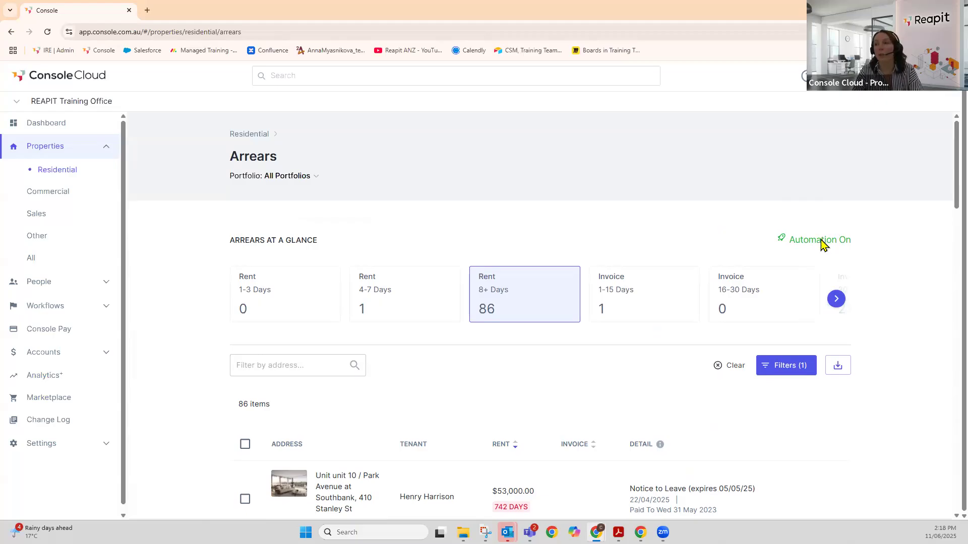
{"action": "left_click", "coordinate": [524, 299]}
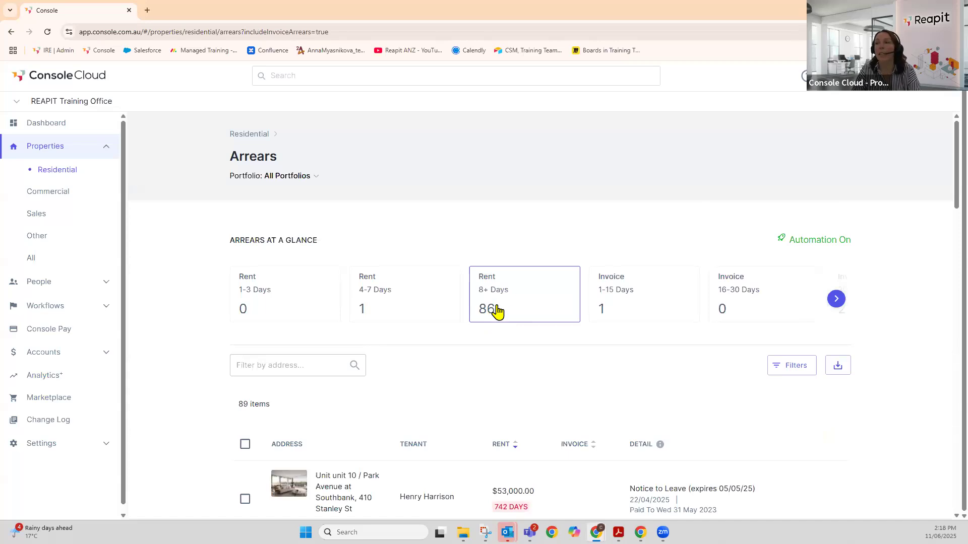
{"action": "scroll", "coordinate": [443, 264], "scroll_direction": "down", "scroll_amount": 4}
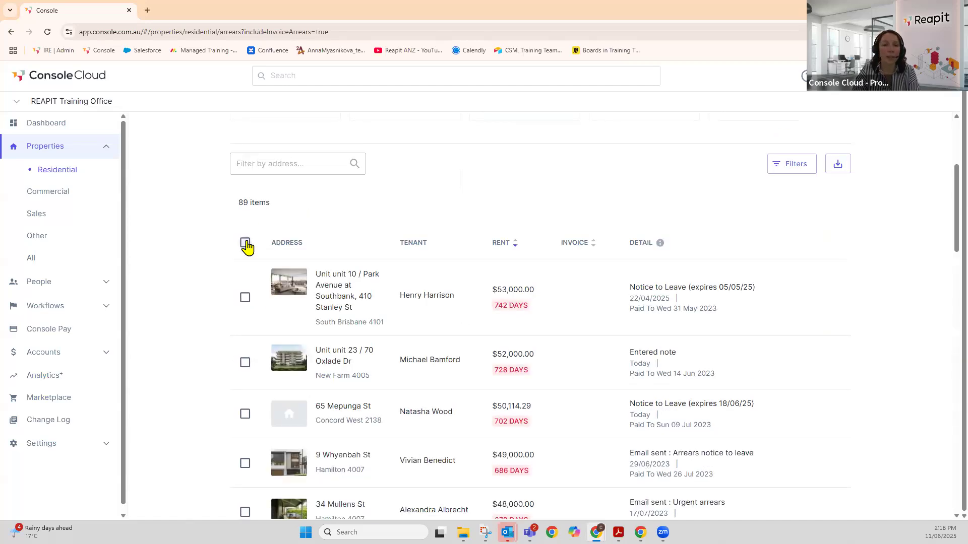
- Select all 89 arrears properties, start a tenant email, then back out of the email form
{"action": "left_click", "coordinate": [246, 244]}
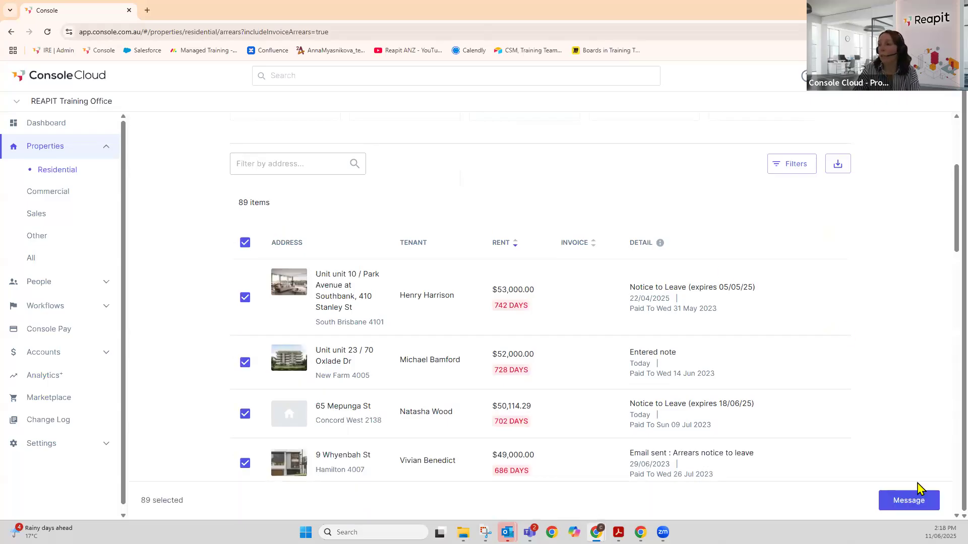
{"action": "left_click", "coordinate": [908, 501]}
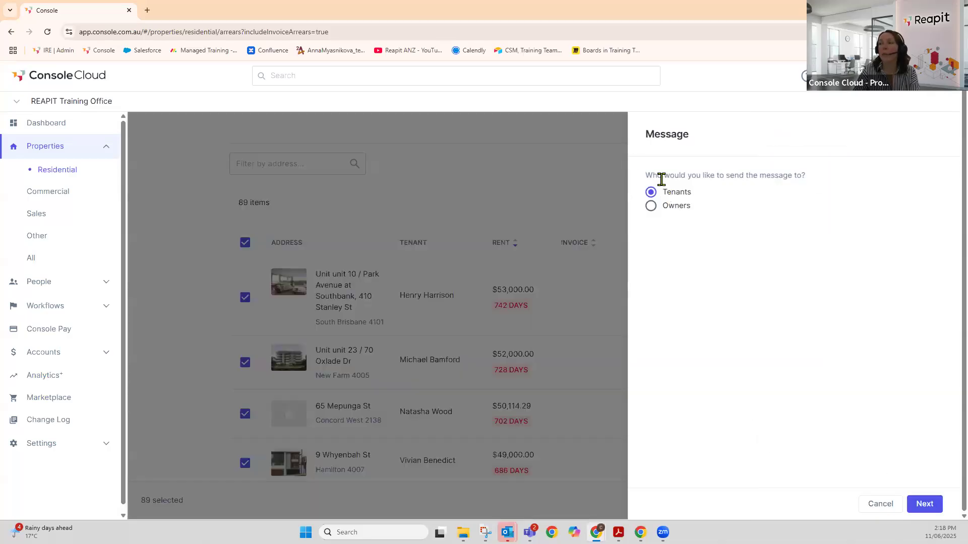
{"action": "left_click", "coordinate": [924, 504]}
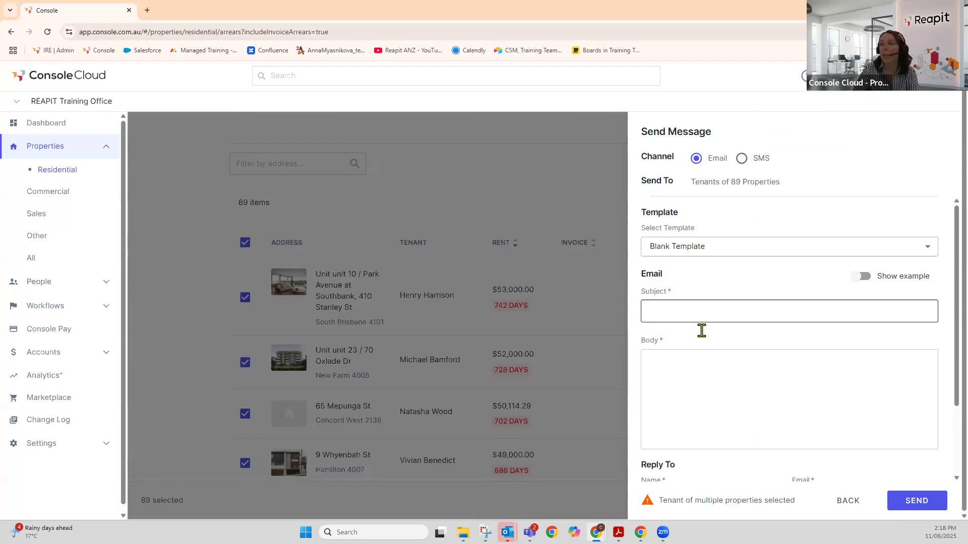
{"action": "scroll", "coordinate": [744, 355], "scroll_direction": "down", "scroll_amount": 1}
{"action": "scroll", "coordinate": [743, 355], "scroll_direction": "down", "scroll_amount": 1}
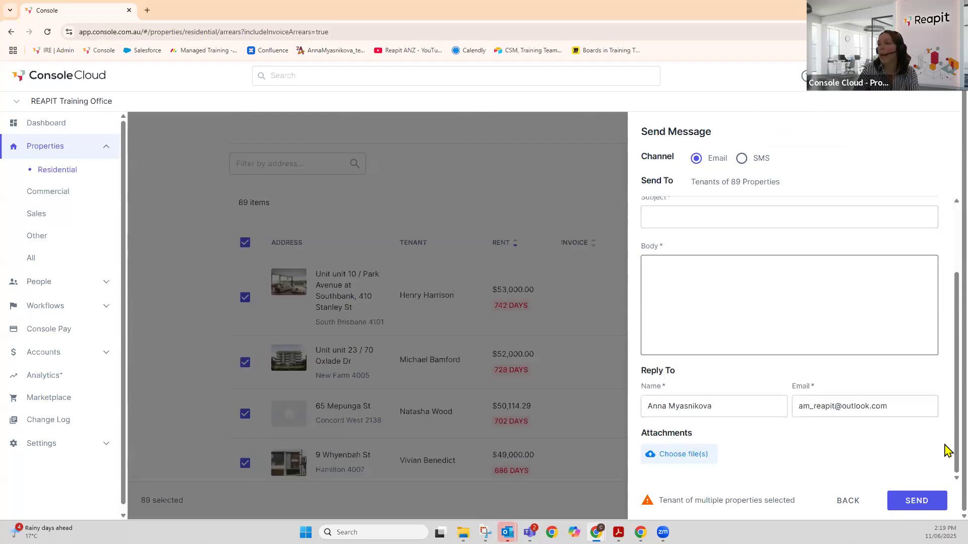
{"action": "left_click", "coordinate": [844, 501]}
{"action": "left_click", "coordinate": [891, 505]}
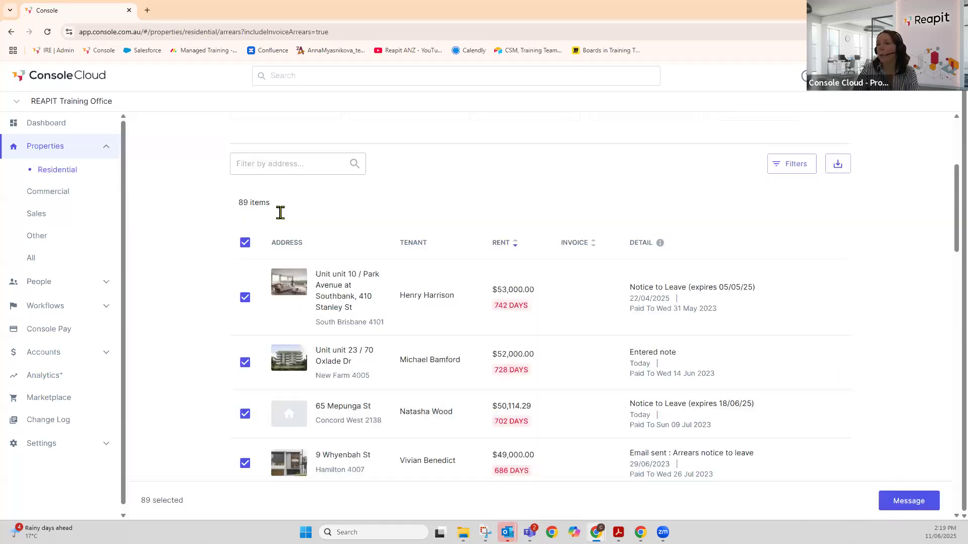
{"action": "left_click", "coordinate": [245, 242]}
{"action": "left_click", "coordinate": [245, 242]}
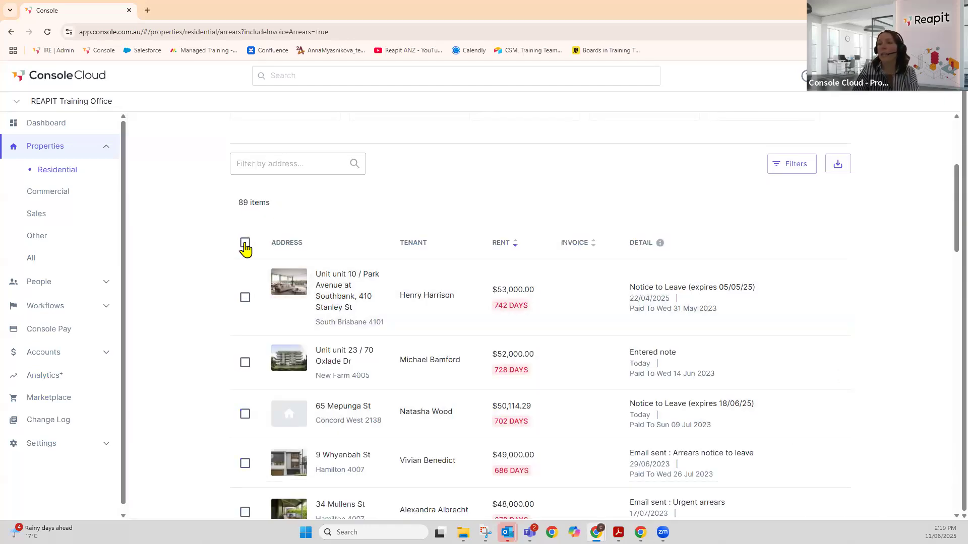
{"action": "scroll", "coordinate": [497, 276], "scroll_direction": "down", "scroll_amount": 10}
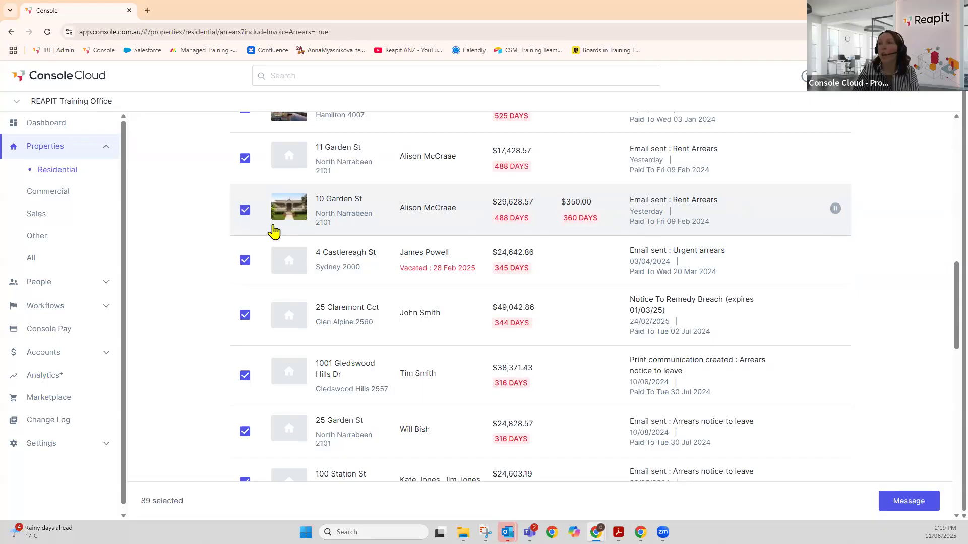
{"action": "left_click", "coordinate": [246, 211]}
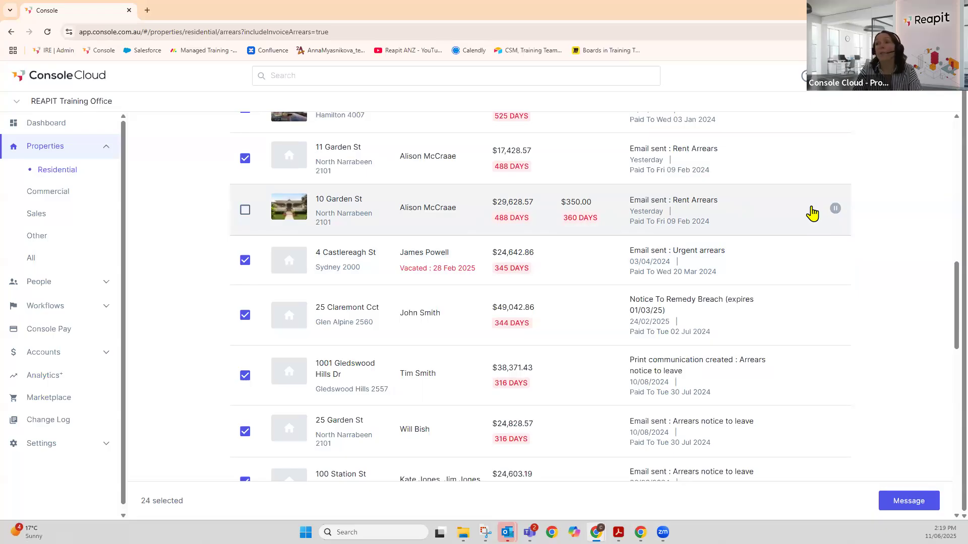
{"action": "scroll", "coordinate": [813, 214], "scroll_direction": "down", "scroll_amount": 3}
{"action": "scroll", "coordinate": [809, 215], "scroll_direction": "down", "scroll_amount": 4}
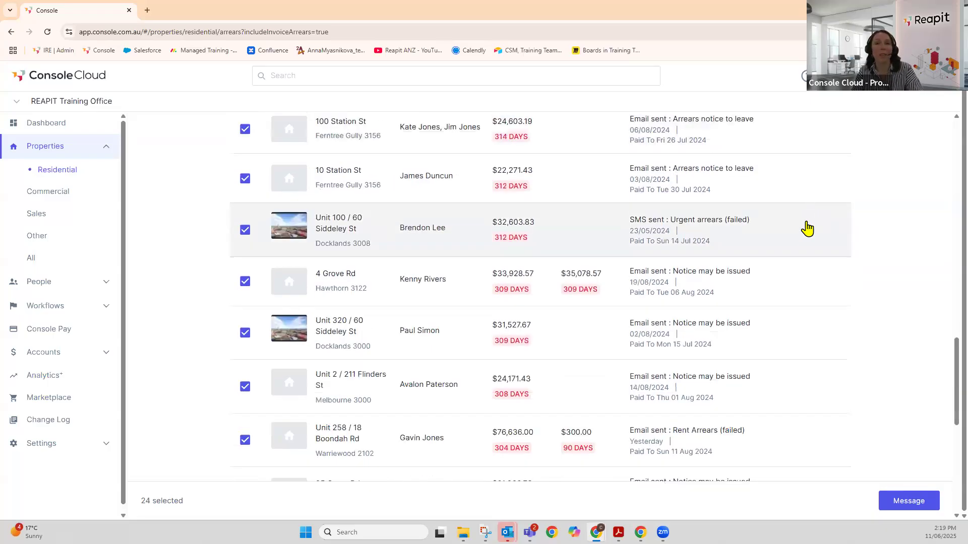
{"action": "scroll", "coordinate": [804, 236], "scroll_direction": "down", "scroll_amount": 5}
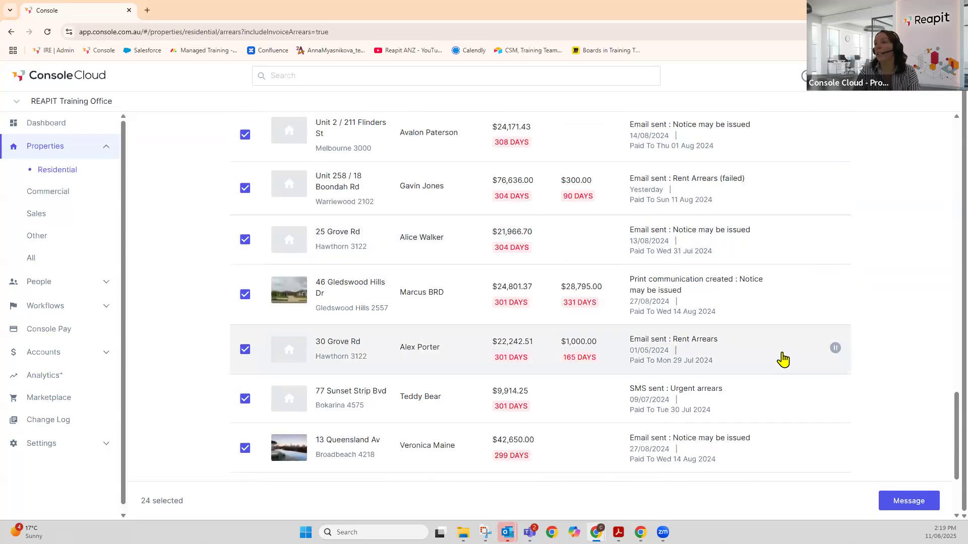
{"action": "left_click", "coordinate": [246, 350]}
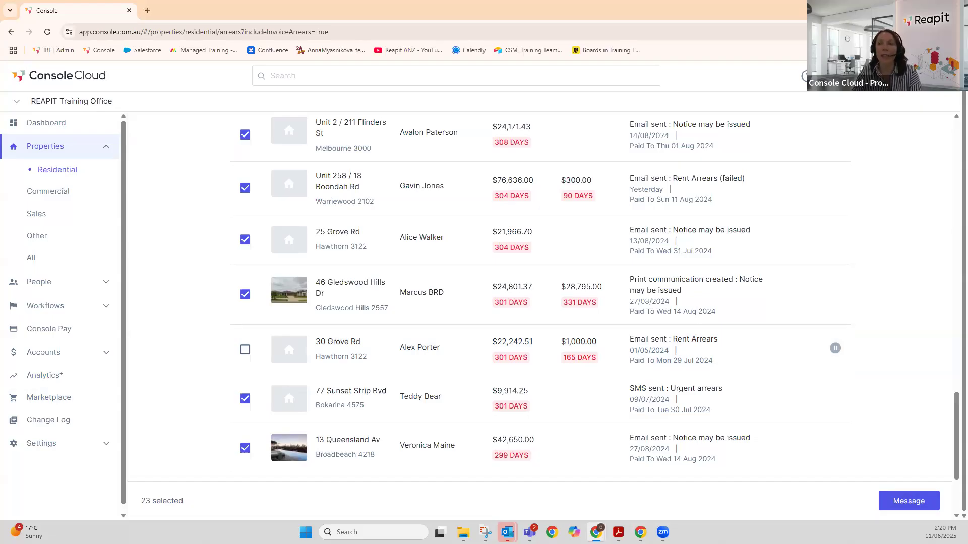
{"action": "scroll", "coordinate": [708, 252], "scroll_direction": "up", "scroll_amount": 15}
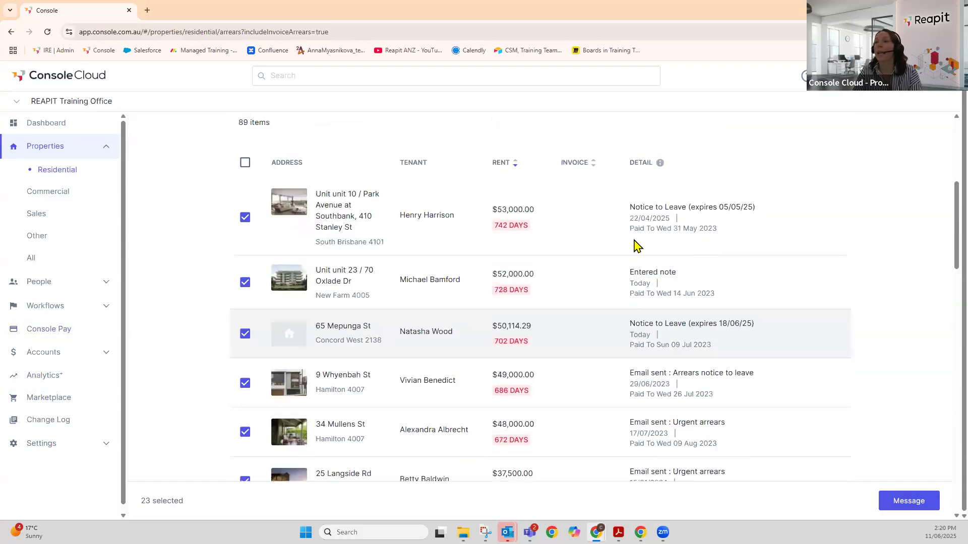
{"action": "scroll", "coordinate": [635, 247], "scroll_direction": "up", "scroll_amount": 5}
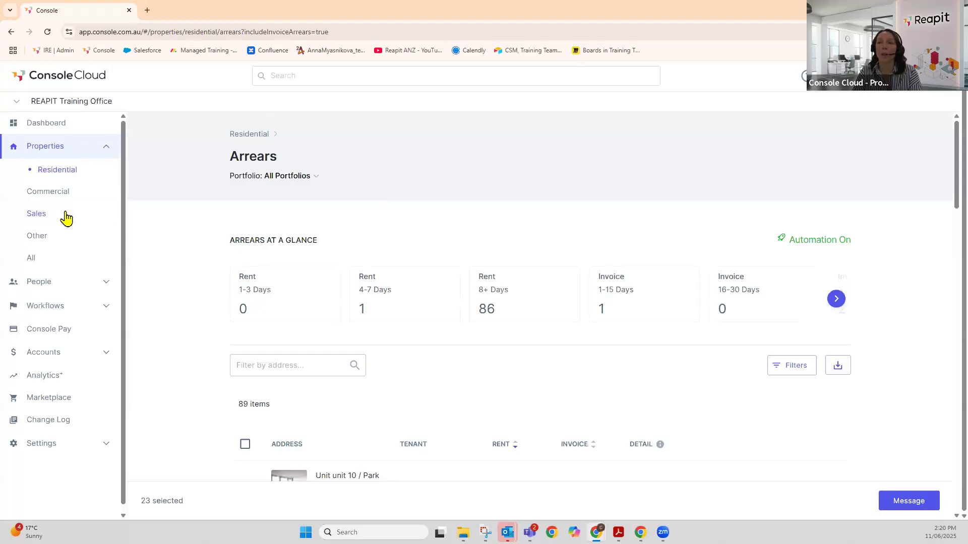
{"action": "left_click", "coordinate": [105, 310]}
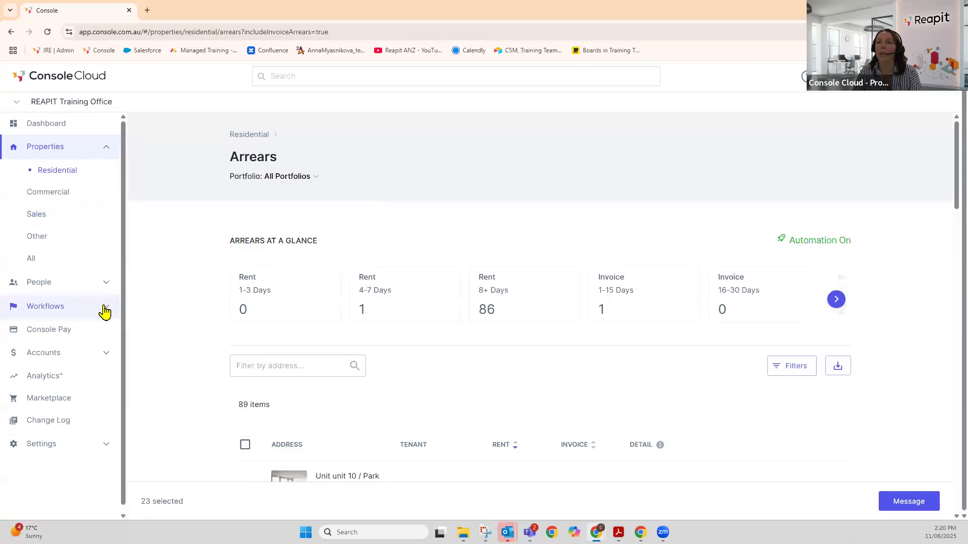
{"action": "left_click", "coordinate": [57, 379]}
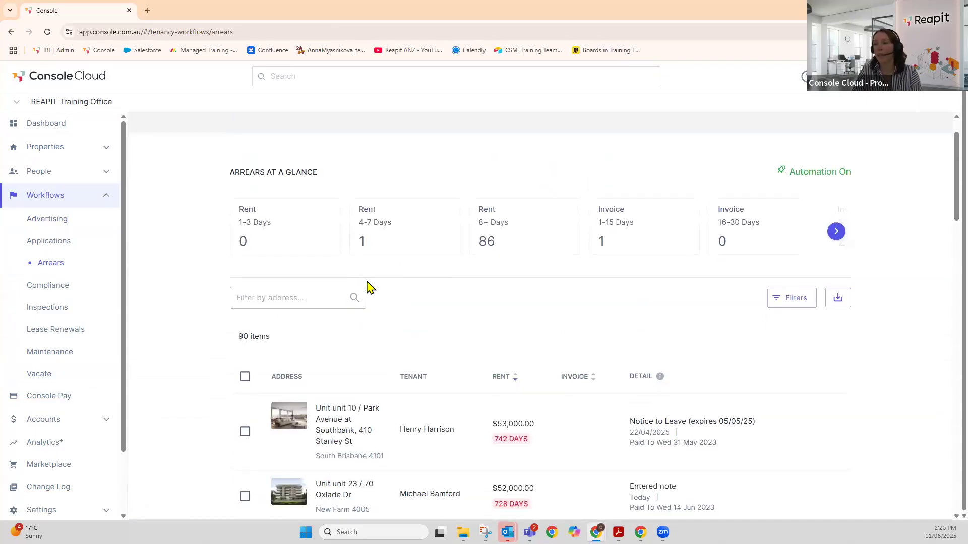
{"action": "scroll", "coordinate": [388, 264], "scroll_direction": "down", "scroll_amount": 2}
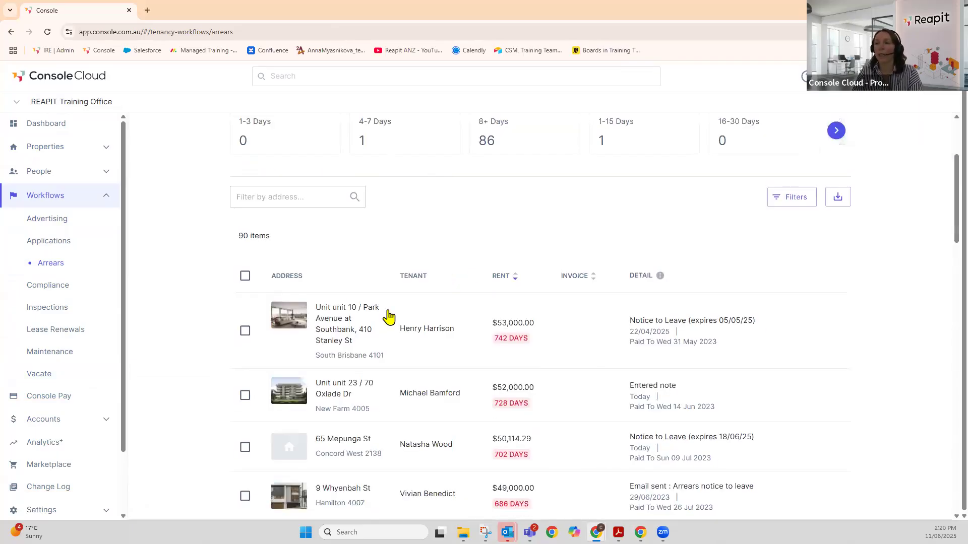
{"action": "left_click", "coordinate": [432, 333]}
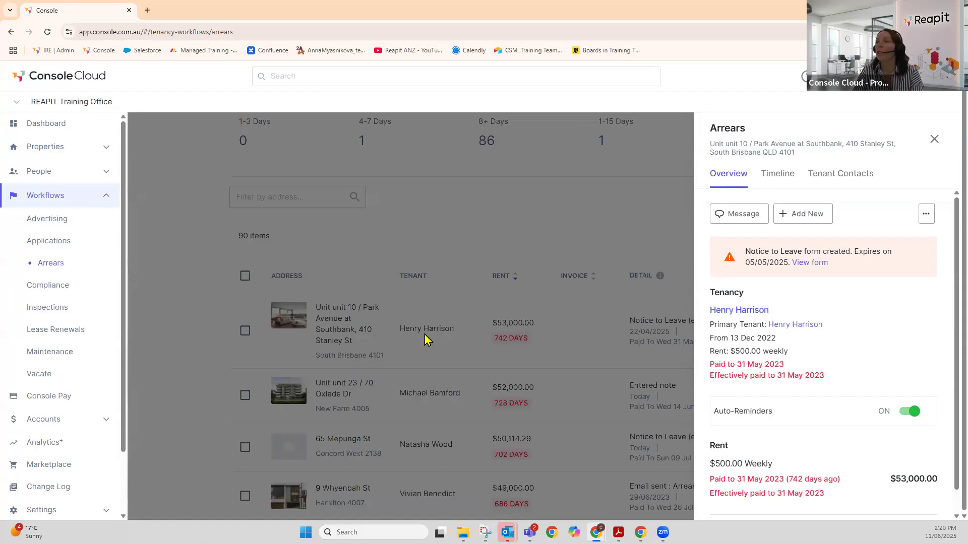
{"action": "left_click", "coordinate": [926, 216]}
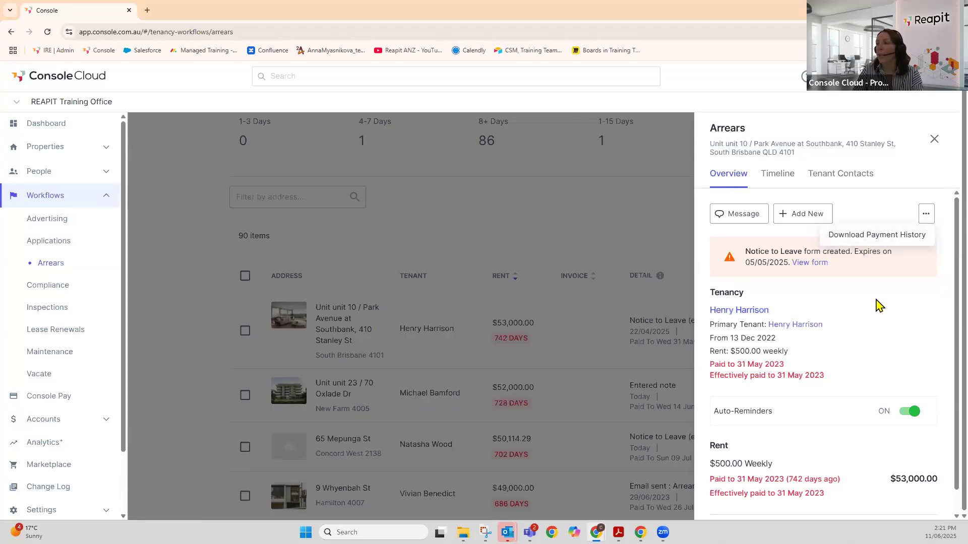
{"action": "left_click", "coordinate": [908, 235]}
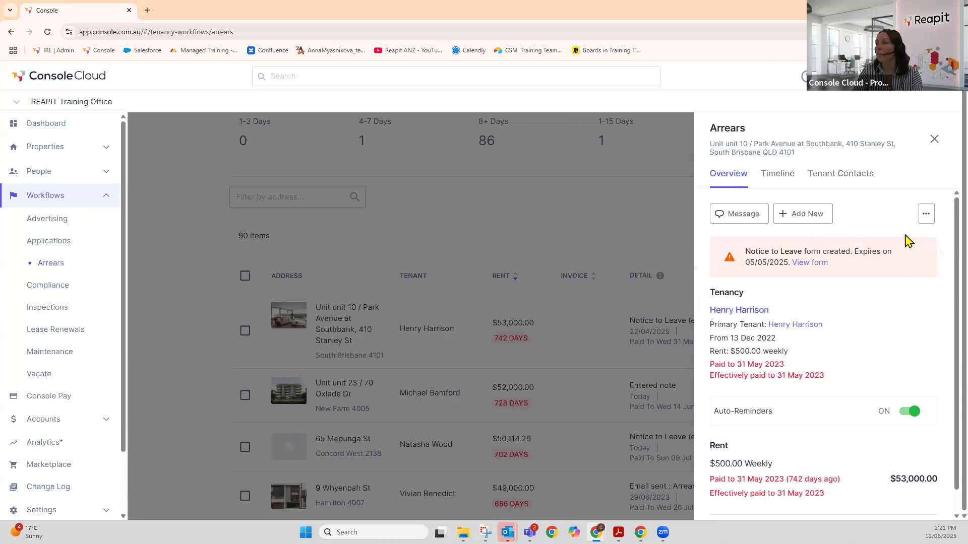
- Filter the tenant's timeline to its 6 Arrears events, export it and open the downloaded PDF
{"action": "left_click", "coordinate": [722, 311]}
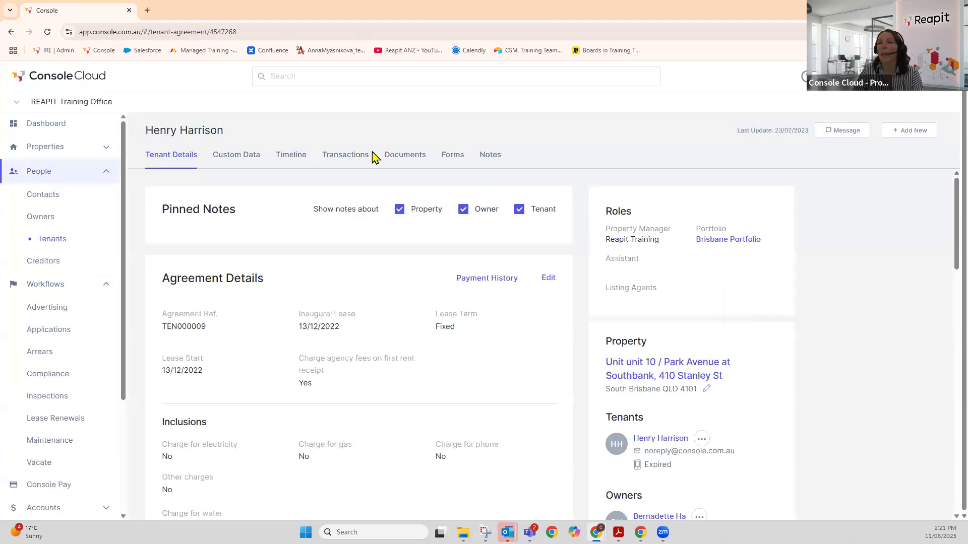
{"action": "left_click", "coordinate": [290, 160]}
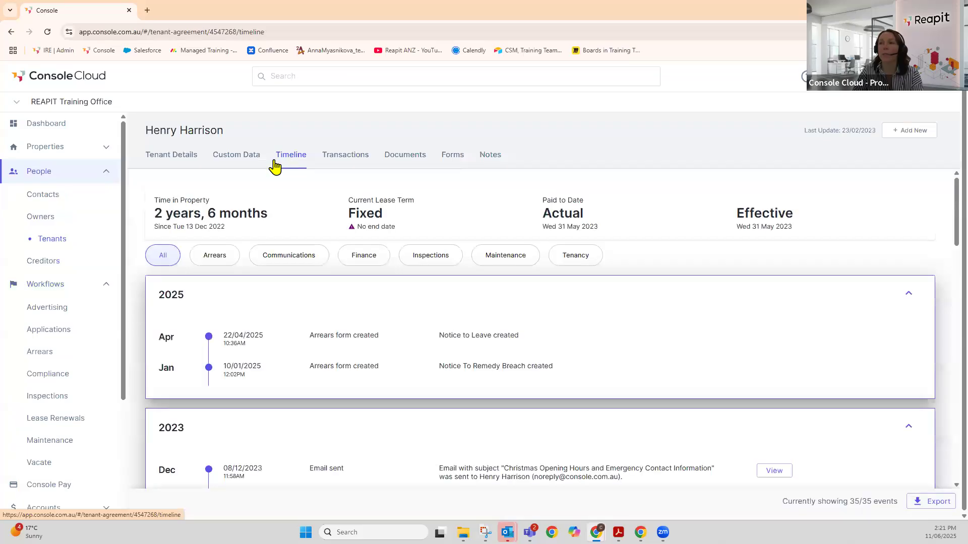
{"action": "left_click", "coordinate": [215, 263]}
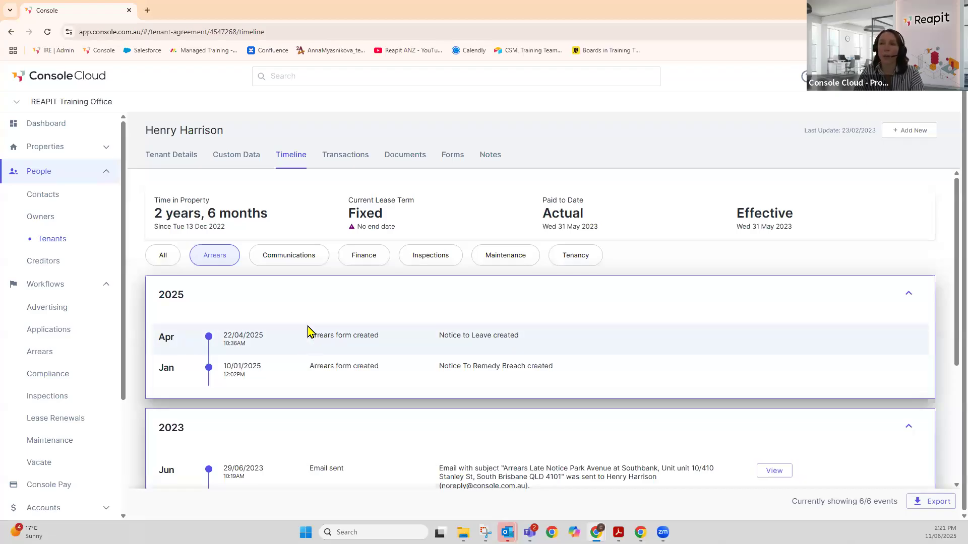
{"action": "scroll", "coordinate": [311, 330], "scroll_direction": "down", "scroll_amount": 1}
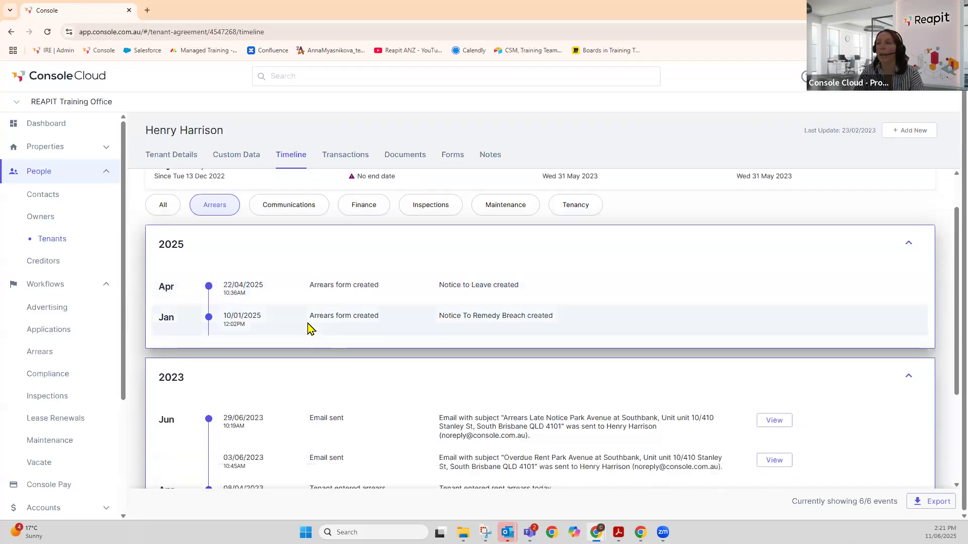
{"action": "scroll", "coordinate": [311, 330], "scroll_direction": "down", "scroll_amount": 3}
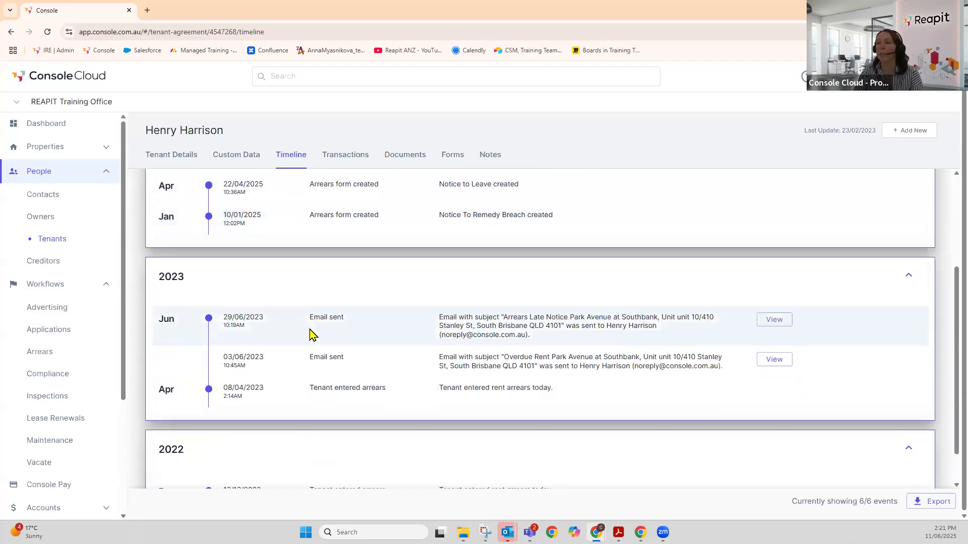
{"action": "scroll", "coordinate": [311, 333], "scroll_direction": "up", "scroll_amount": 4}
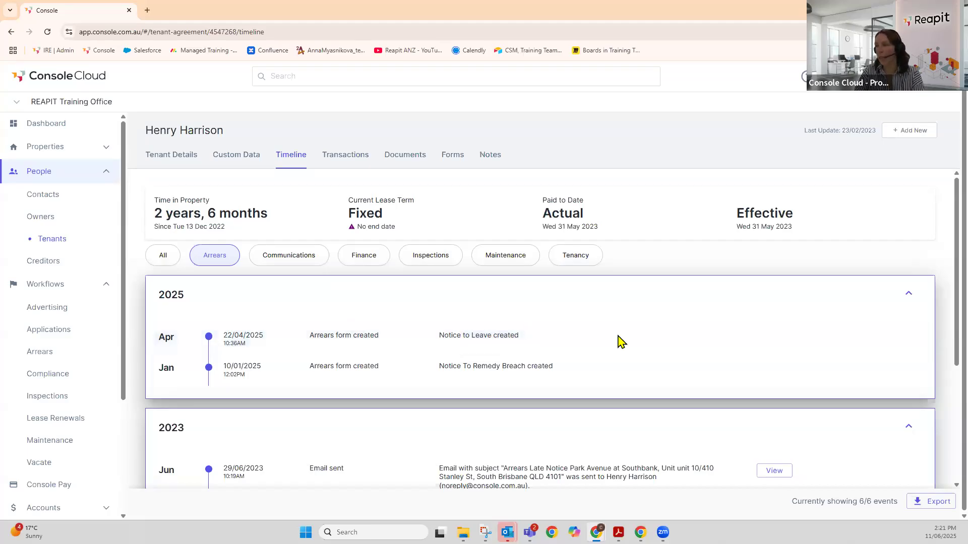
{"action": "left_click", "coordinate": [931, 508]}
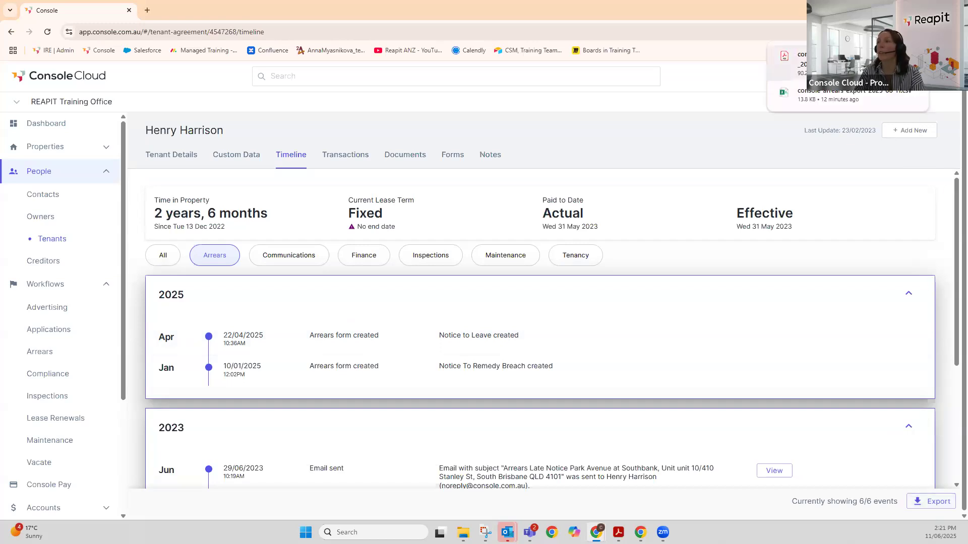
{"action": "left_click", "coordinate": [857, 63]}
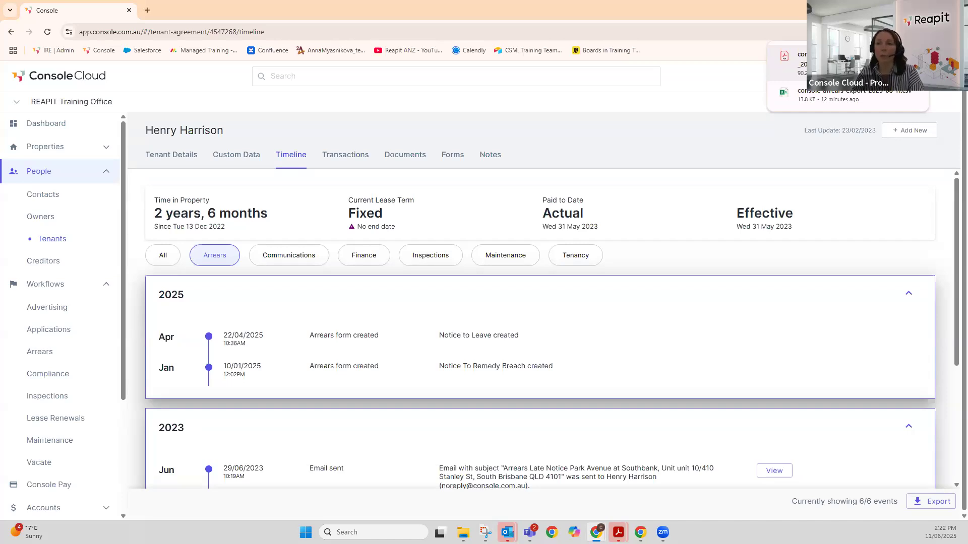
- Go to the Accounts reports page
{"action": "scroll", "coordinate": [78, 262], "scroll_direction": "down", "scroll_amount": 2}
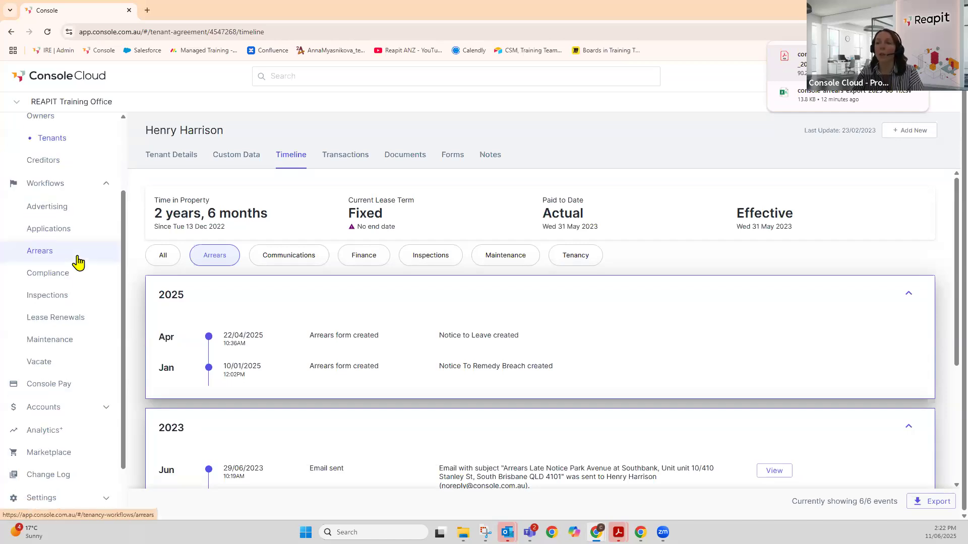
{"action": "scroll", "coordinate": [101, 277], "scroll_direction": "down", "scroll_amount": 2}
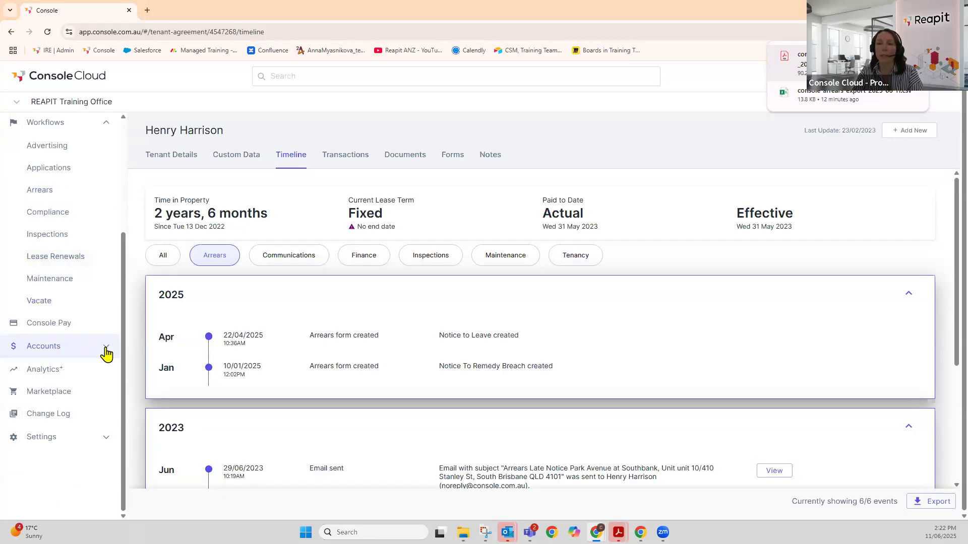
{"action": "left_click", "coordinate": [106, 350]}
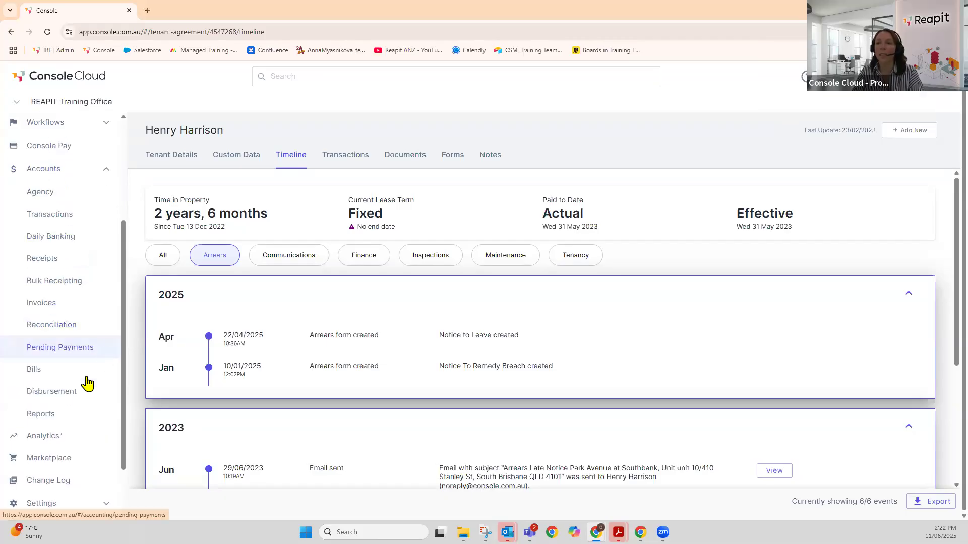
{"action": "left_click", "coordinate": [49, 420]}
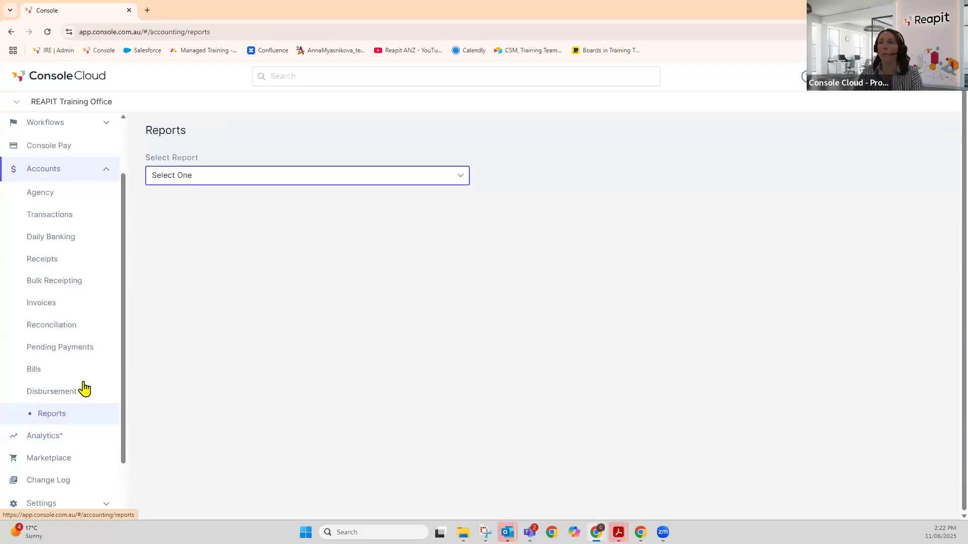
- Download the Rent Summary report for the first tenant agreement matching 'har'
{"action": "left_click", "coordinate": [461, 178]}
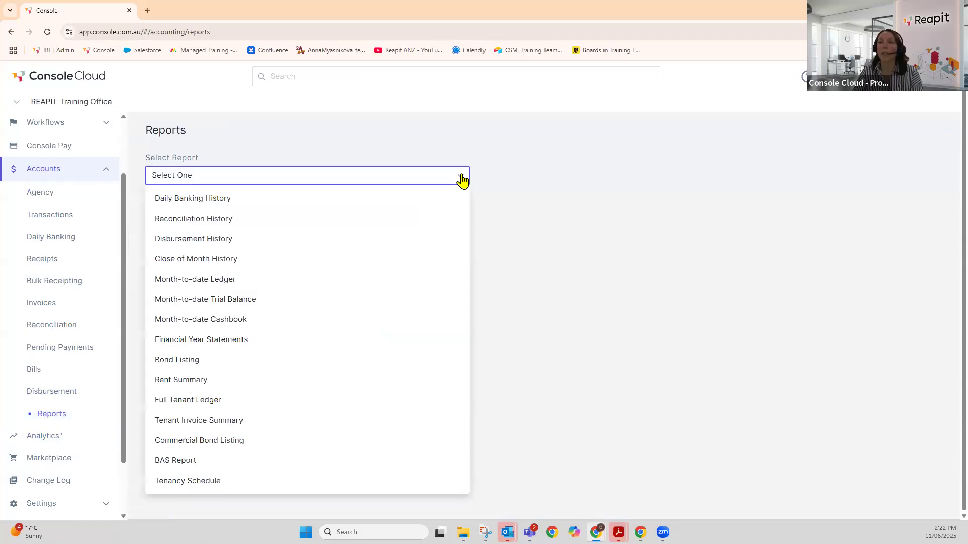
{"action": "left_click", "coordinate": [412, 386]}
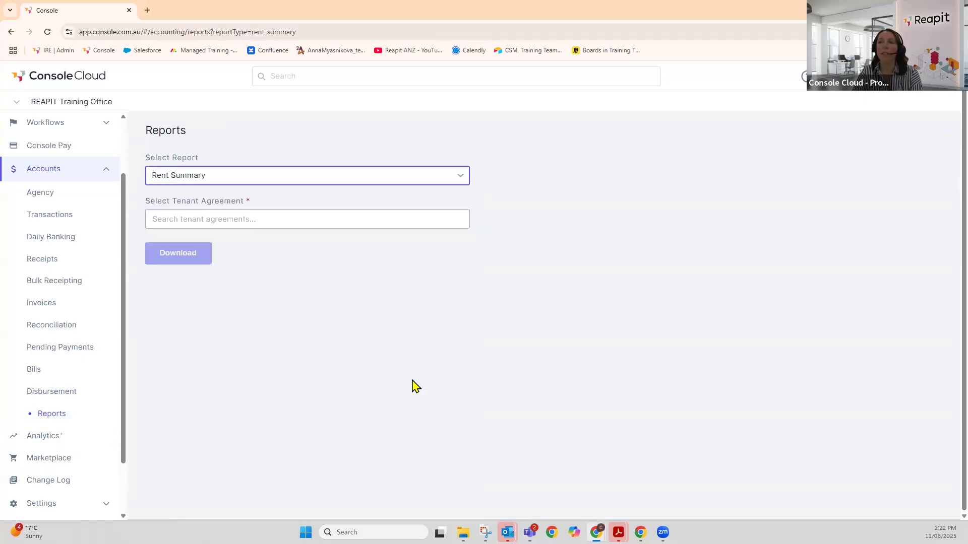
{"action": "left_click", "coordinate": [217, 218]}
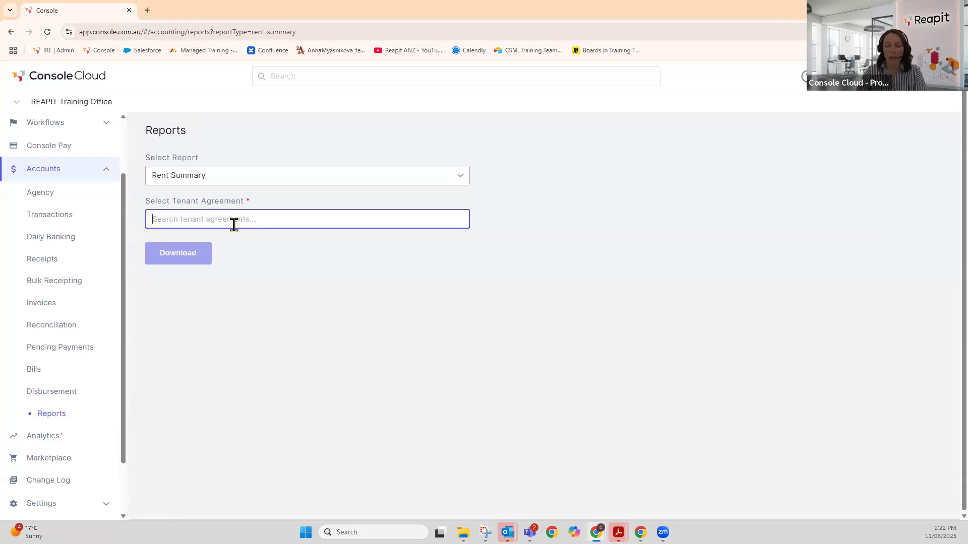
{"action": "type", "text": "har"}
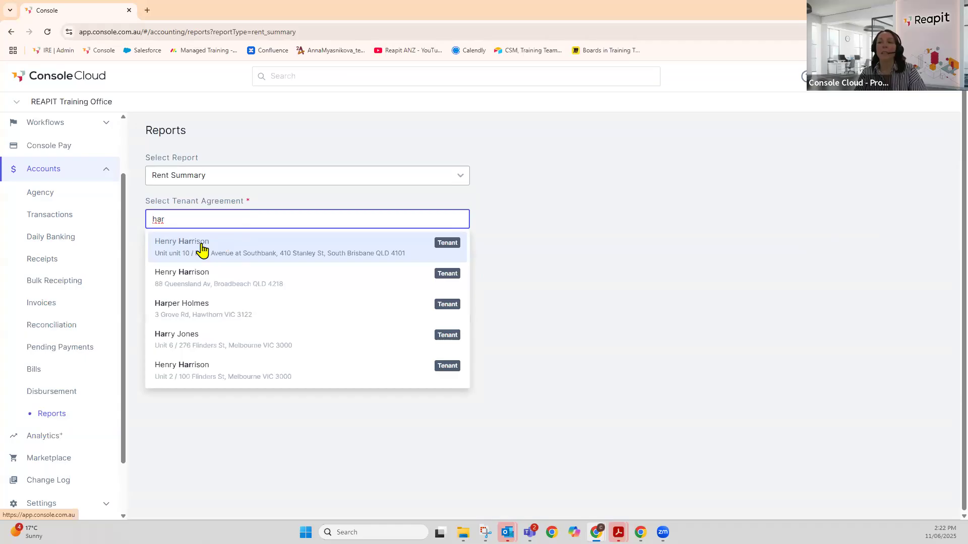
{"action": "left_click", "coordinate": [201, 251]}
{"action": "left_click", "coordinate": [172, 259]}
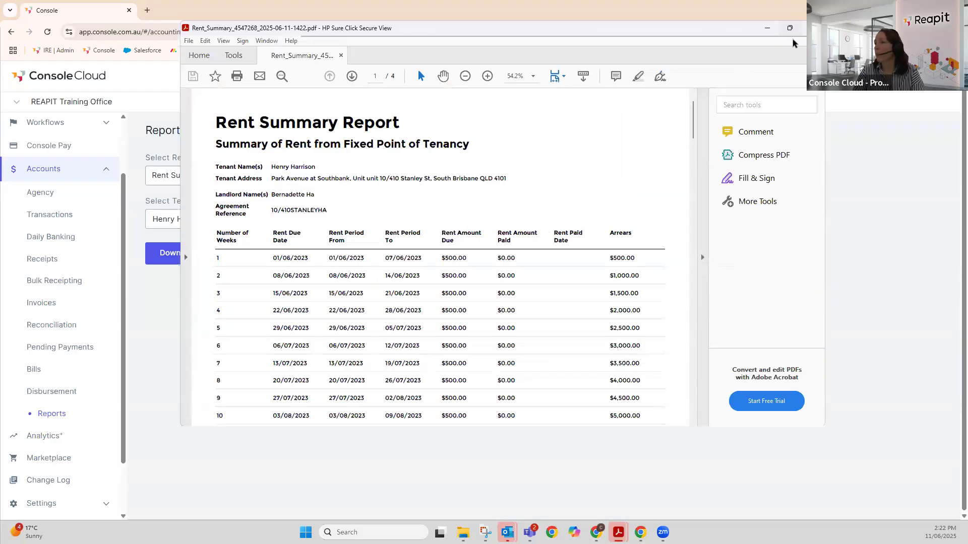
- Maximise the current Rent Summary PDF, look through it, then minimise it
{"action": "left_click", "coordinate": [789, 28]}
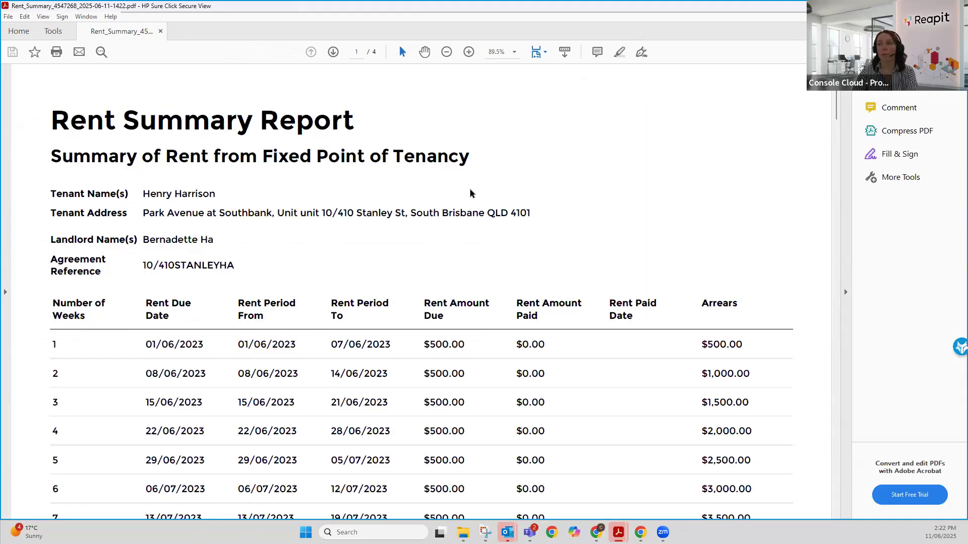
{"action": "scroll", "coordinate": [470, 189], "scroll_direction": "down", "scroll_amount": 2}
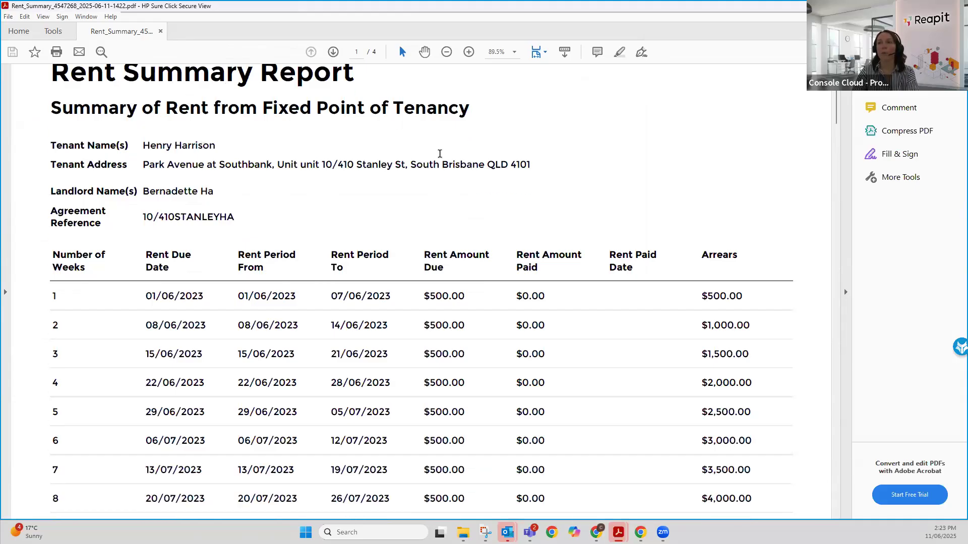
{"action": "scroll", "coordinate": [297, 179], "scroll_direction": "up", "scroll_amount": 2}
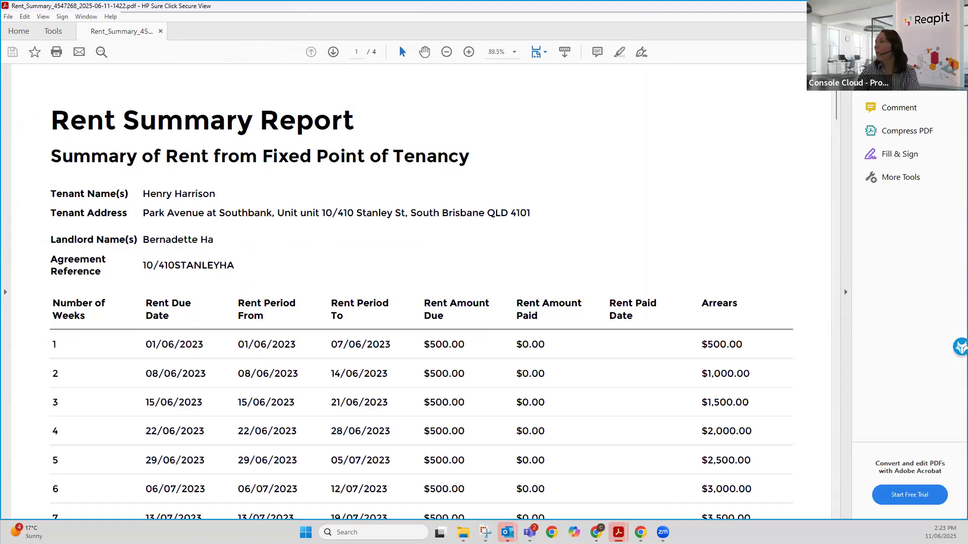
{"action": "left_click", "coordinate": [909, 6]}
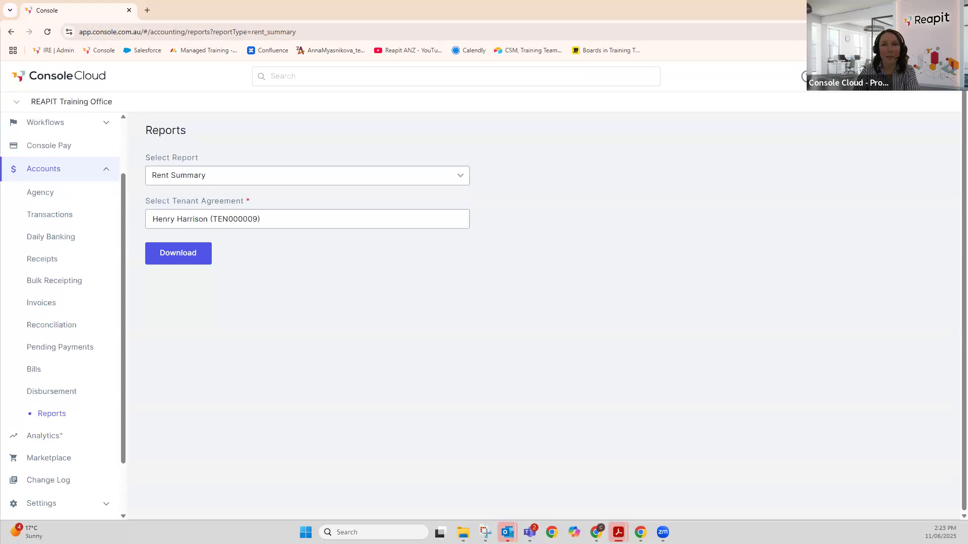
- Maximise the other Rent Summary report and read its $1,000.00 weekly rent and arrears table
{"action": "key", "text": "alt+Tab"}
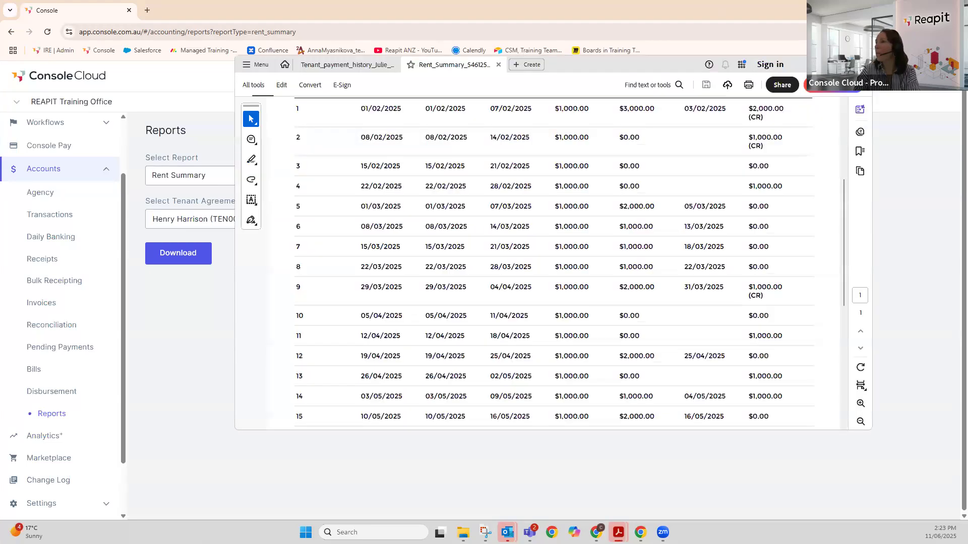
{"action": "left_click", "coordinate": [837, 63]}
{"action": "scroll", "coordinate": [449, 269], "scroll_direction": "up", "scroll_amount": 5}
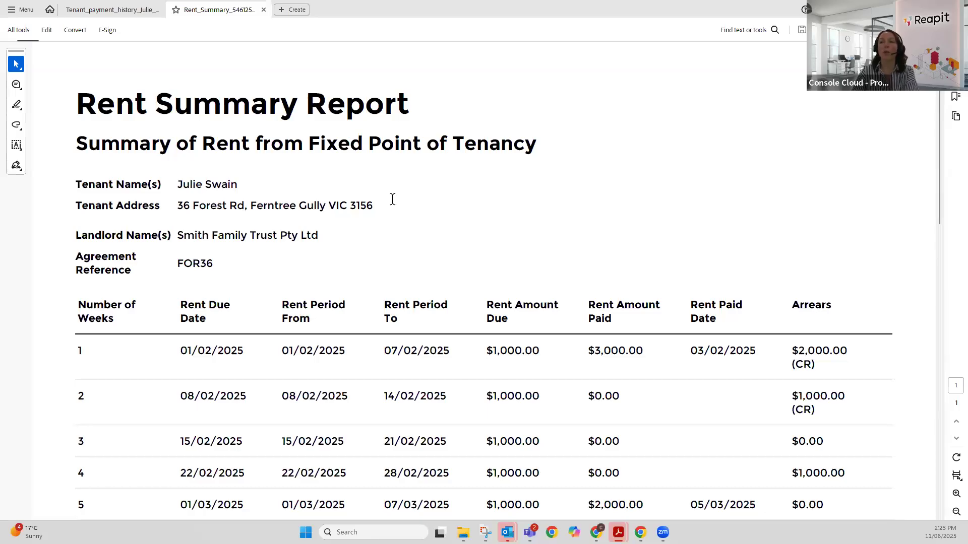
{"action": "scroll", "coordinate": [171, 264], "scroll_direction": "down", "scroll_amount": 1}
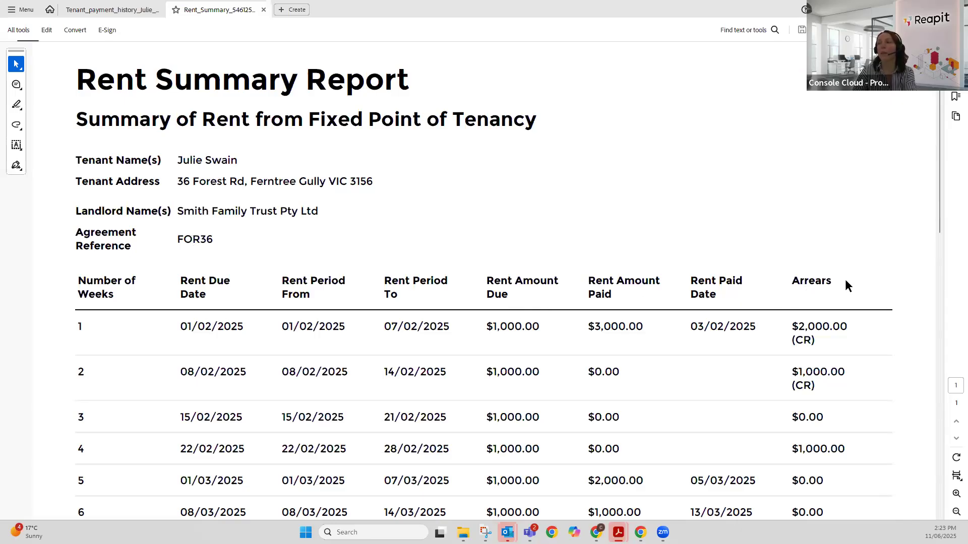
{"action": "scroll", "coordinate": [845, 281], "scroll_direction": "down", "scroll_amount": 5}
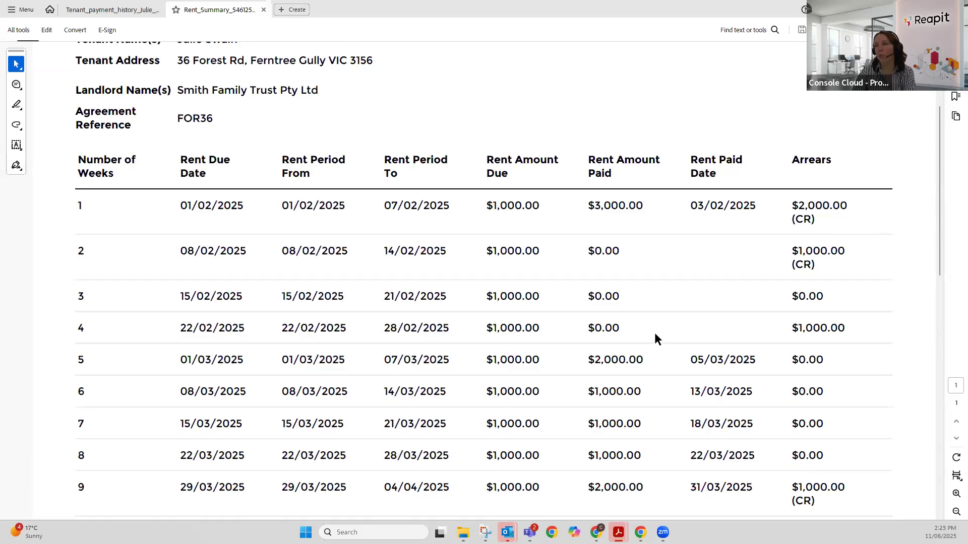
{"action": "scroll", "coordinate": [655, 338], "scroll_direction": "down", "scroll_amount": 2}
{"action": "scroll", "coordinate": [654, 338], "scroll_direction": "down", "scroll_amount": 1}
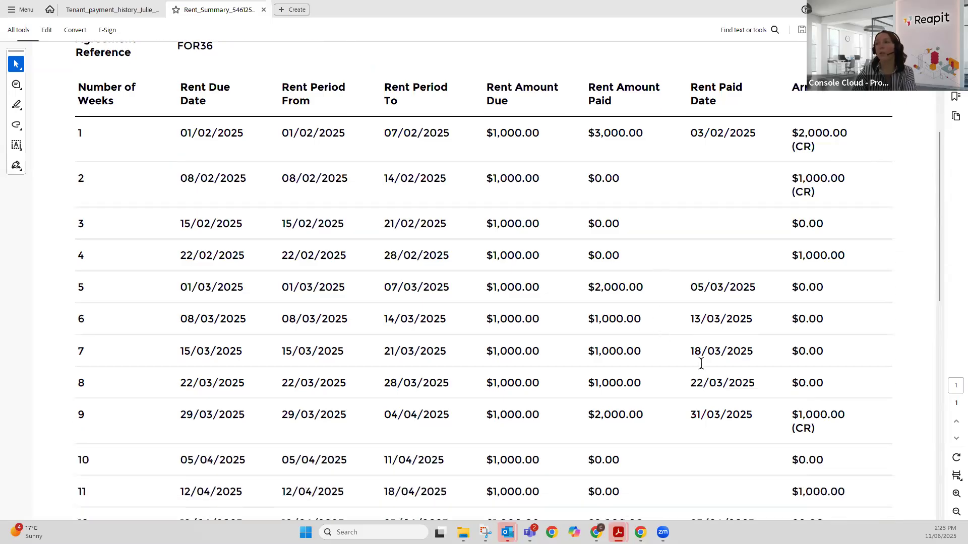
{"action": "scroll", "coordinate": [843, 409], "scroll_direction": "down", "scroll_amount": 2}
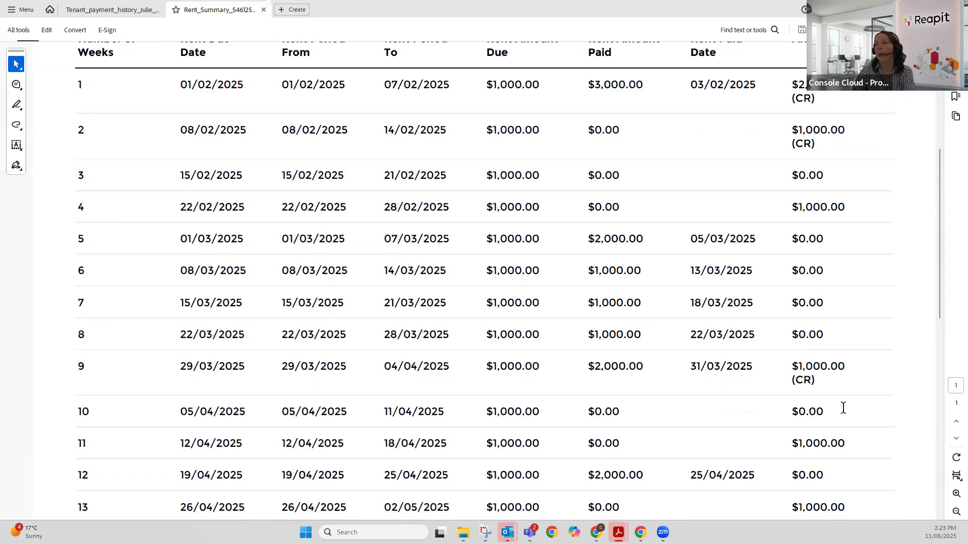
{"action": "scroll", "coordinate": [843, 408], "scroll_direction": "down", "scroll_amount": 3}
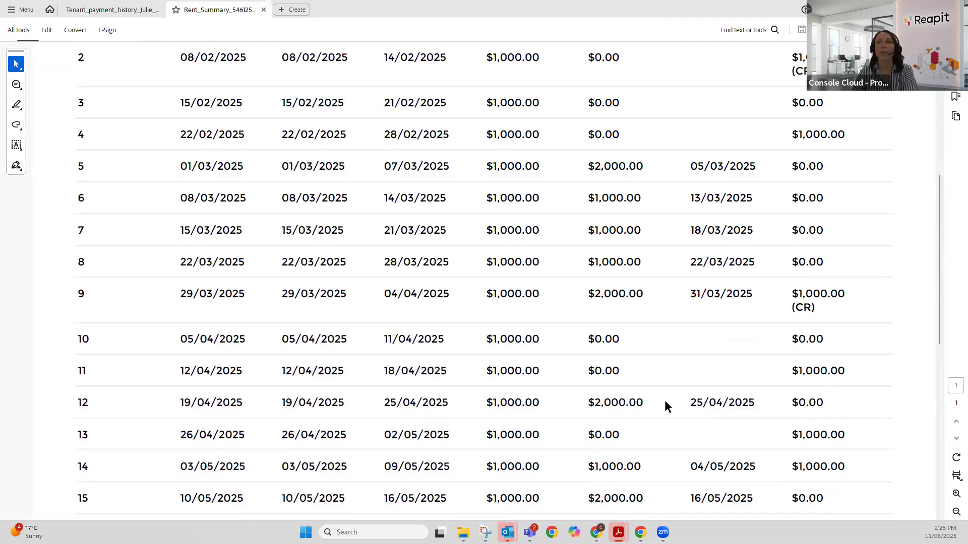
{"action": "scroll", "coordinate": [664, 401], "scroll_direction": "up", "scroll_amount": 14}
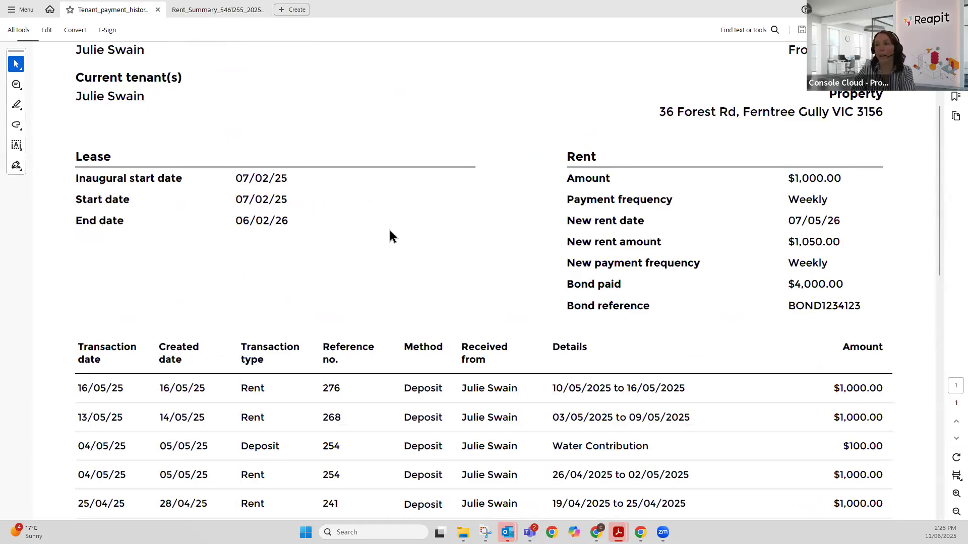
- Scroll the tenant payment history PDF to the $1,000.00 rent deposits and $4,000.00 bond
{"action": "scroll", "coordinate": [390, 220], "scroll_direction": "down", "scroll_amount": 2}
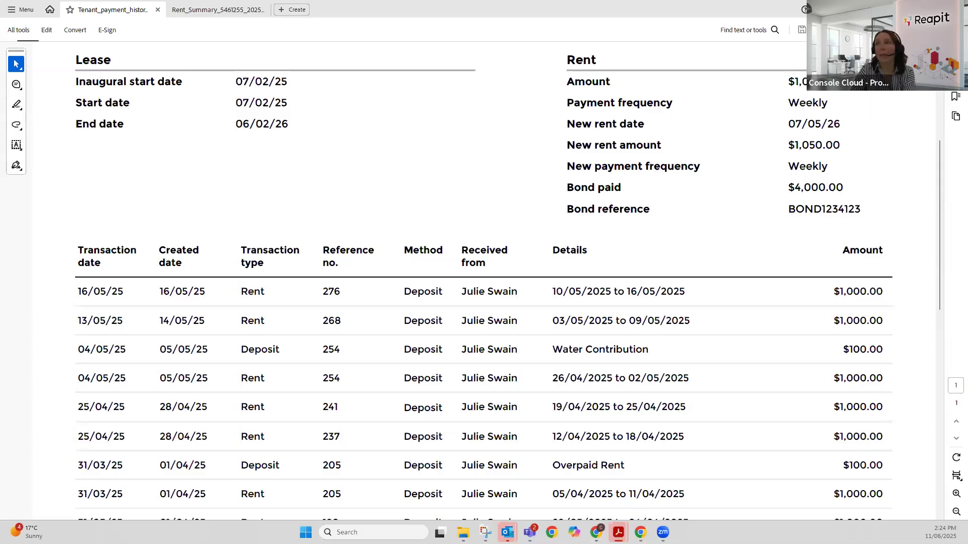
- Return to Console Cloud in Chrome and open the Dashboard
{"action": "left_click", "coordinate": [909, 9]}
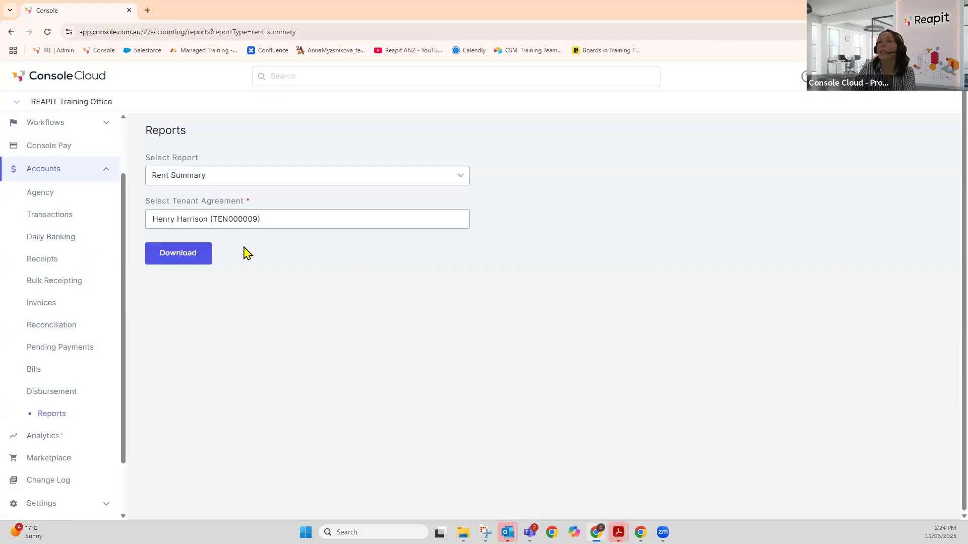
{"action": "left_click", "coordinate": [50, 123]}
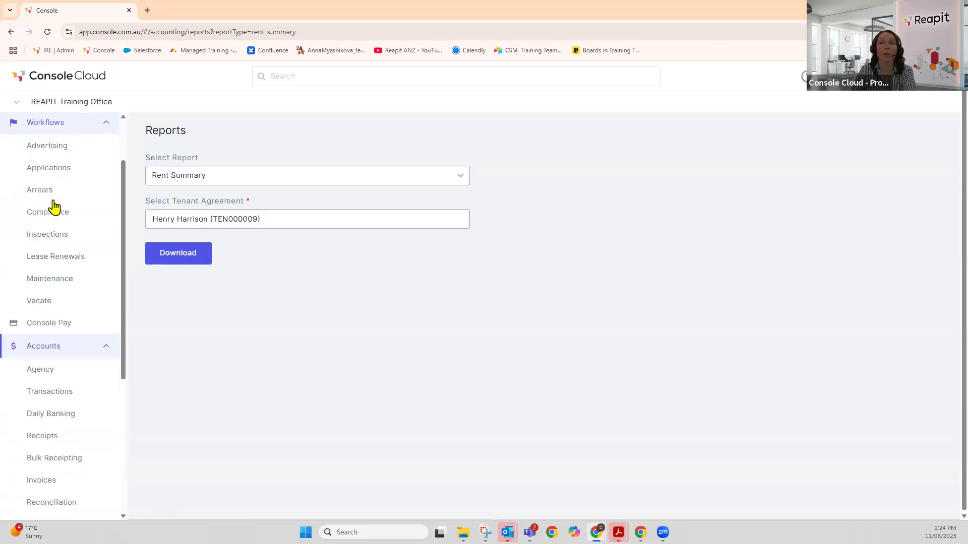
{"action": "scroll", "coordinate": [54, 191], "scroll_direction": "up", "scroll_amount": 3}
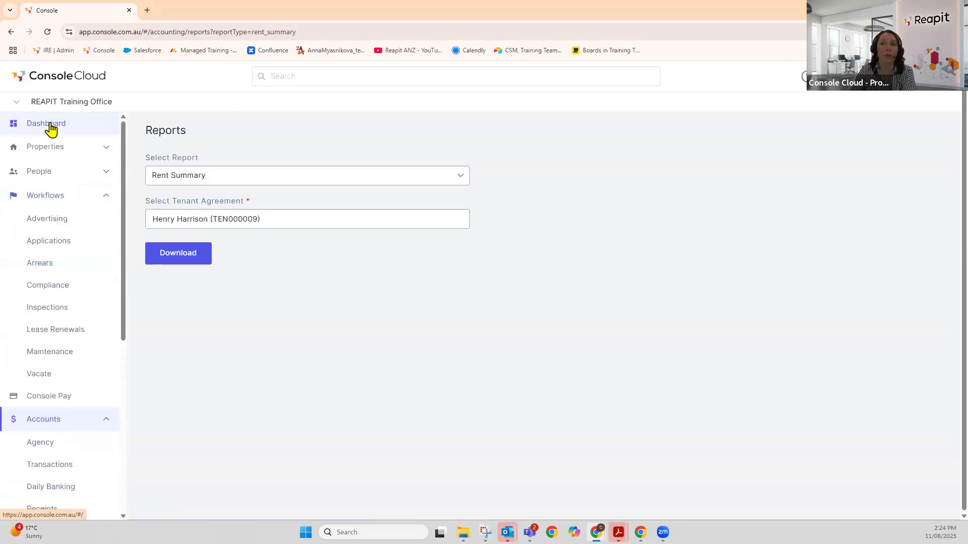
{"action": "left_click", "coordinate": [50, 129]}
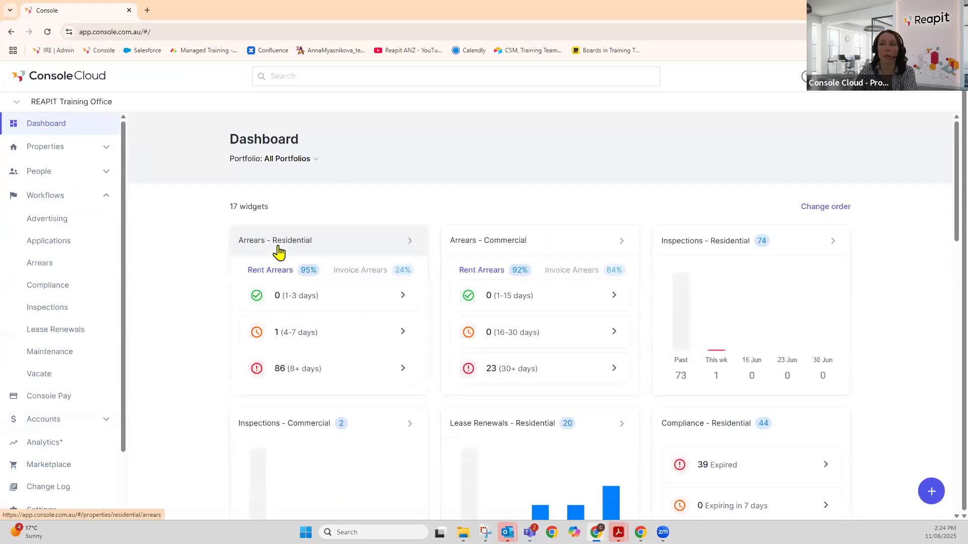
- Open the Office settings page and scroll down to the Fraud Detection section
{"action": "scroll", "coordinate": [54, 343], "scroll_direction": "down", "scroll_amount": 3}
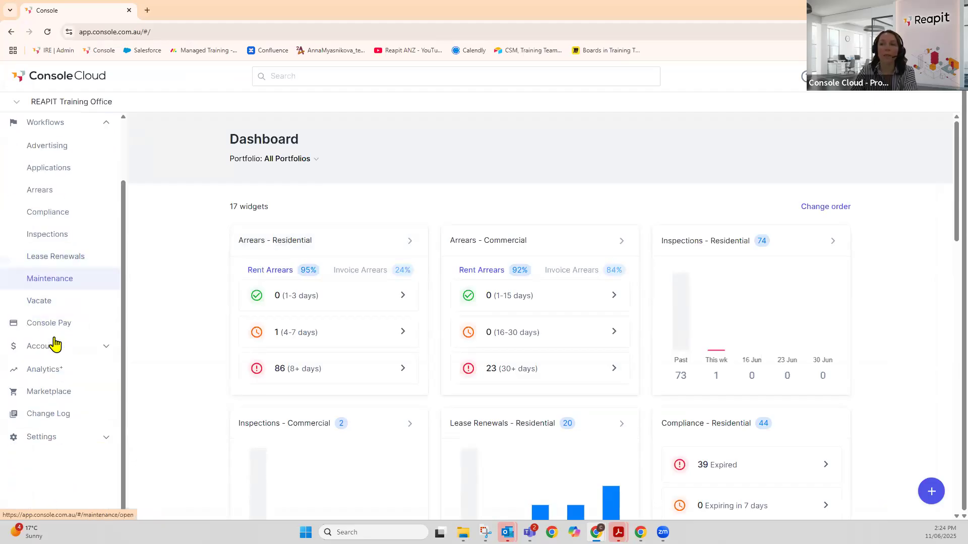
{"action": "left_click", "coordinate": [109, 443]}
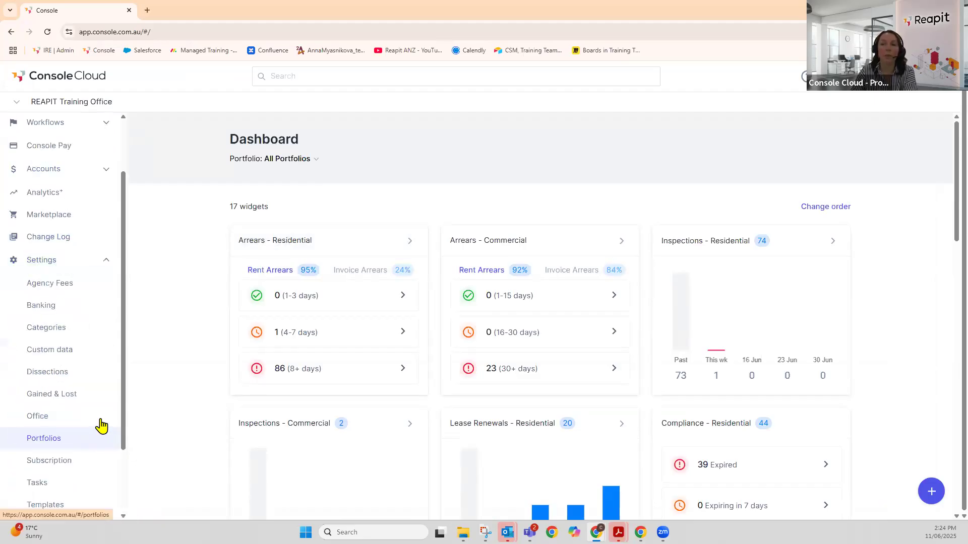
{"action": "left_click", "coordinate": [101, 426]}
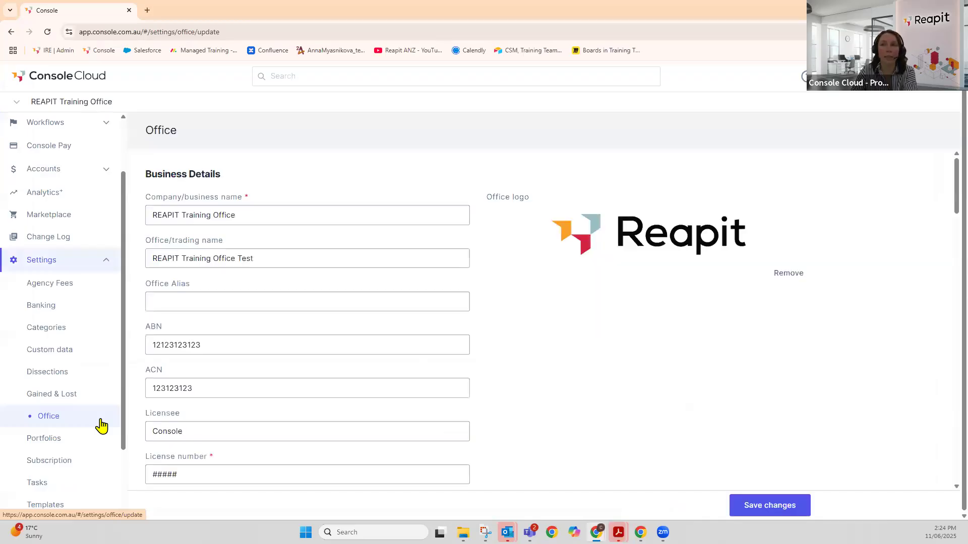
{"action": "scroll", "coordinate": [353, 336], "scroll_direction": "down", "scroll_amount": 10}
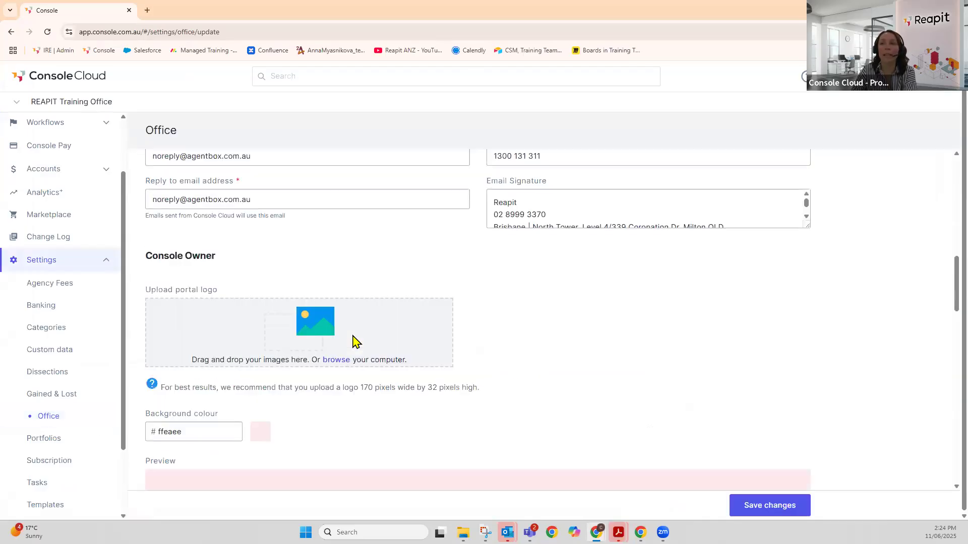
{"action": "scroll", "coordinate": [353, 340], "scroll_direction": "down", "scroll_amount": 15}
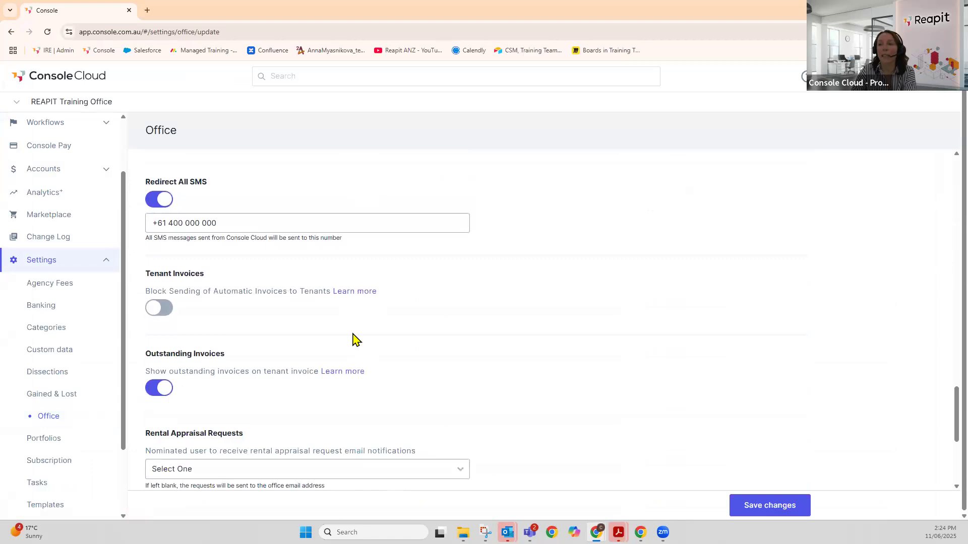
{"action": "scroll", "coordinate": [353, 337], "scroll_direction": "down", "scroll_amount": 5}
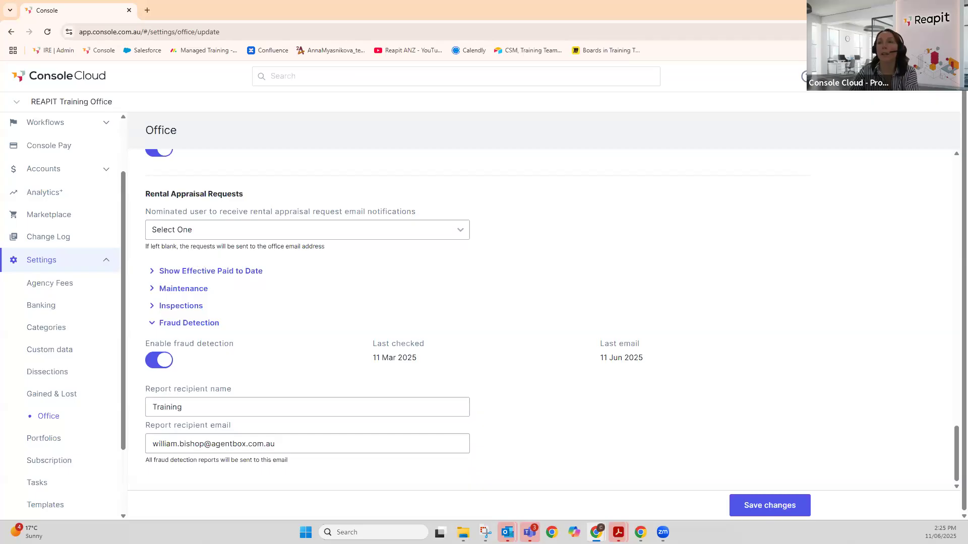
- Switch to the demo office and list its residential properties
{"action": "left_click", "coordinate": [98, 103]}
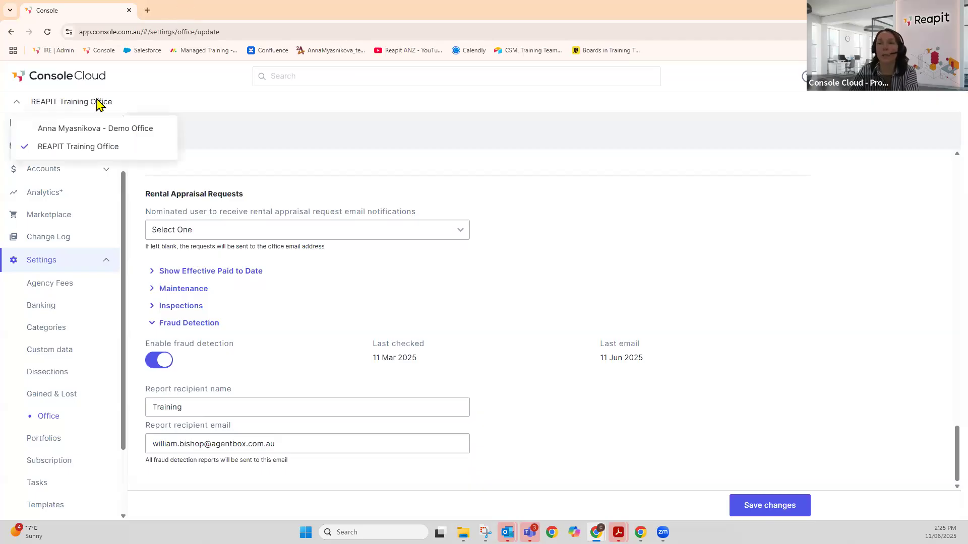
{"action": "left_click", "coordinate": [100, 130]}
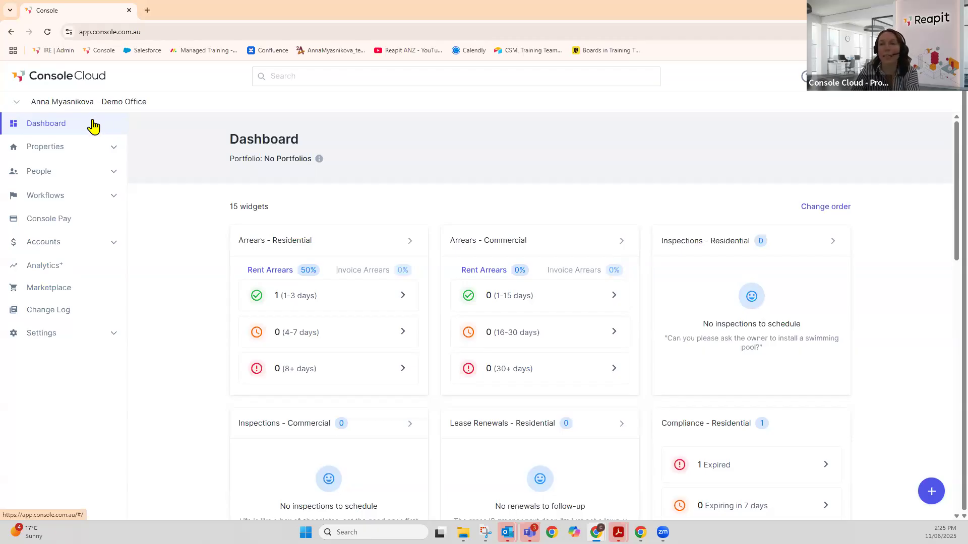
{"action": "left_click", "coordinate": [114, 149]}
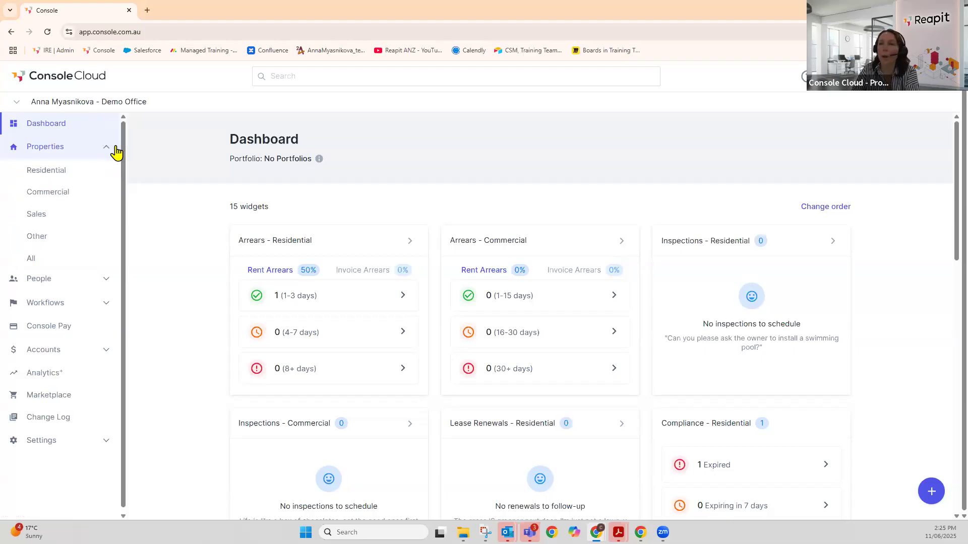
{"action": "left_click", "coordinate": [92, 175]}
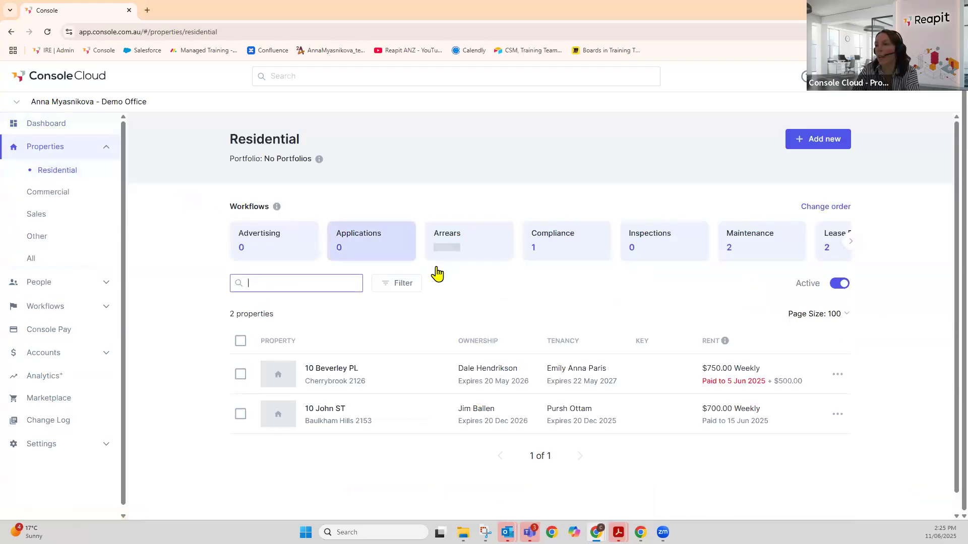
{"action": "left_click", "coordinate": [491, 382]}
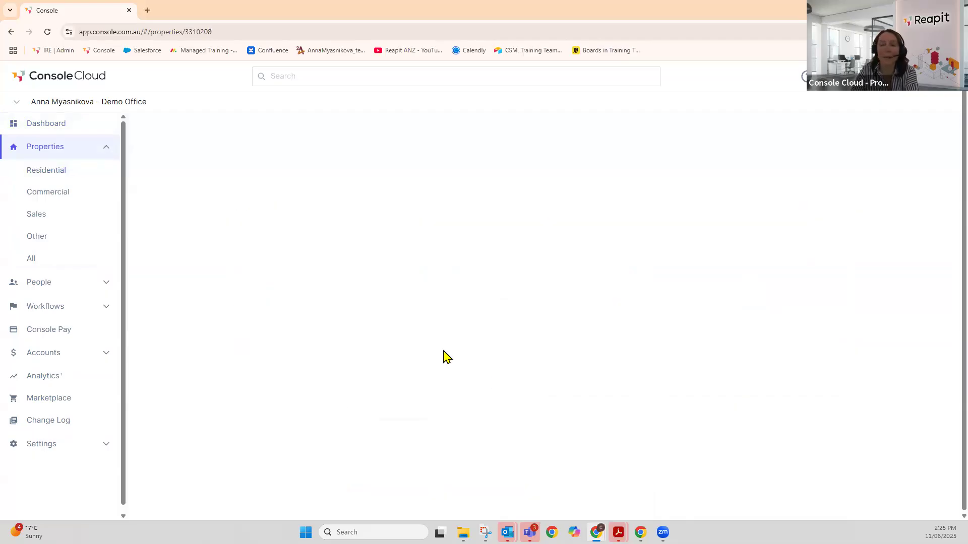
{"action": "scroll", "coordinate": [422, 319], "scroll_direction": "down", "scroll_amount": 5}
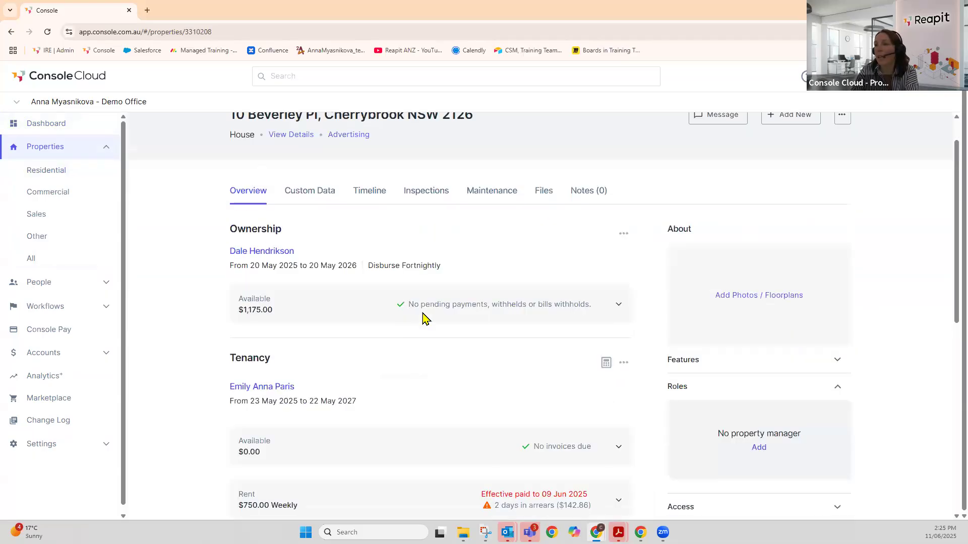
{"action": "scroll", "coordinate": [422, 319], "scroll_direction": "down", "scroll_amount": 4}
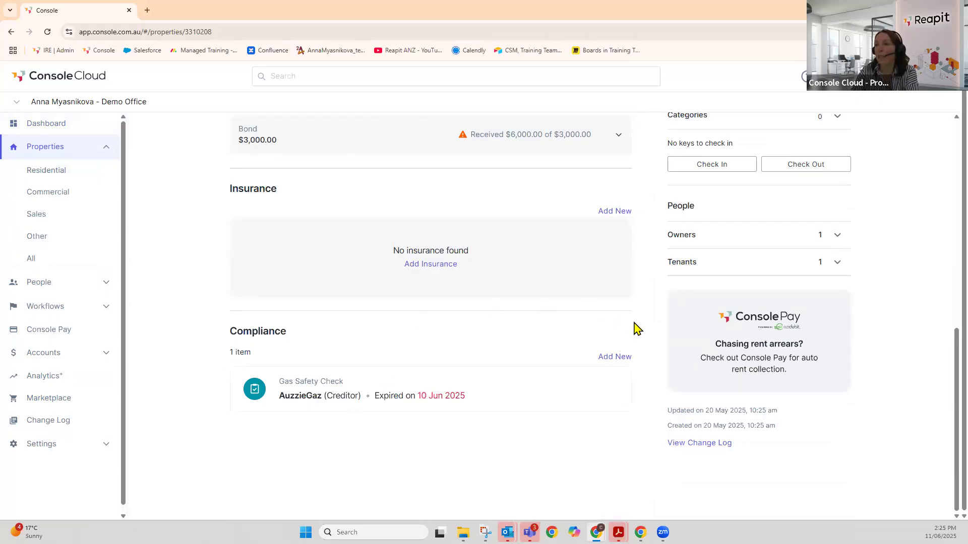
{"action": "left_click", "coordinate": [615, 358]}
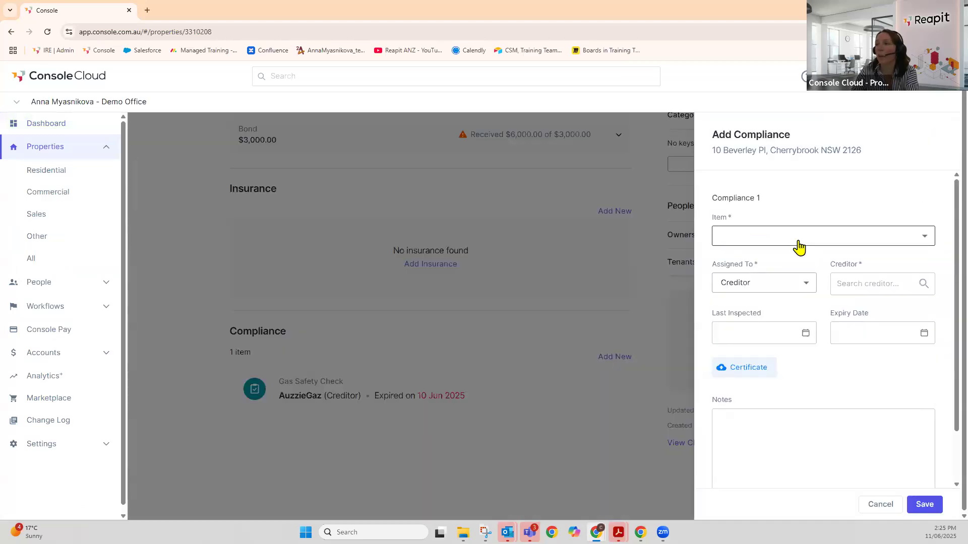
{"action": "left_click", "coordinate": [797, 242]}
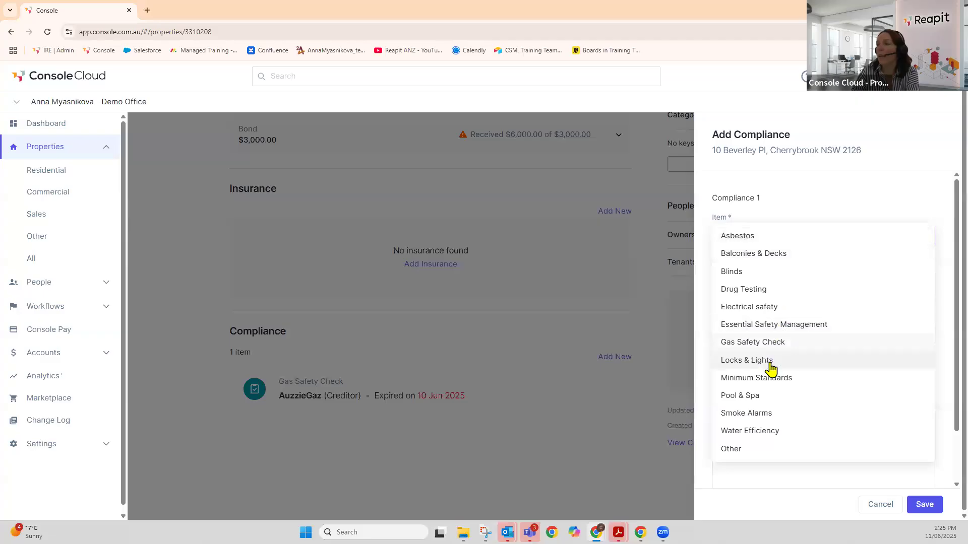
{"action": "left_click", "coordinate": [795, 397]}
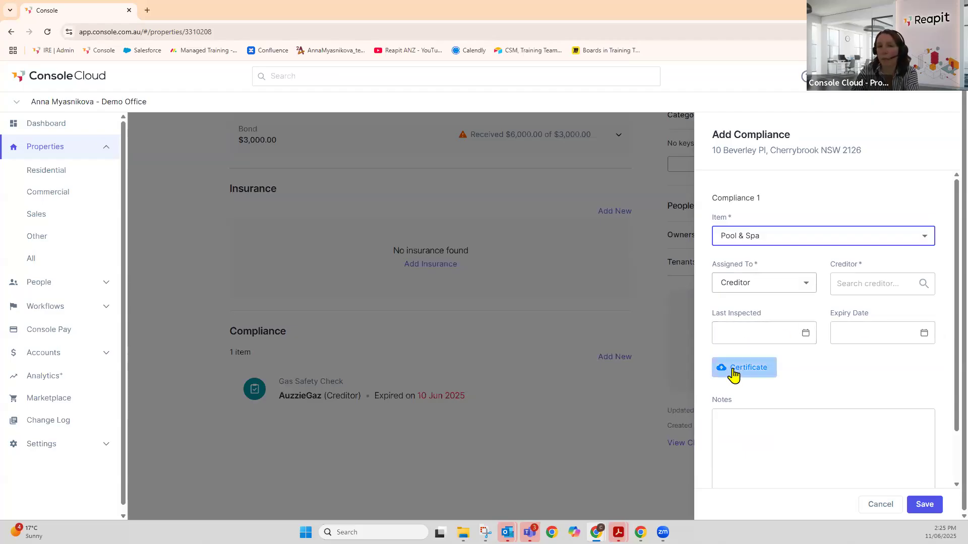
{"action": "scroll", "coordinate": [787, 367], "scroll_direction": "down", "scroll_amount": 1}
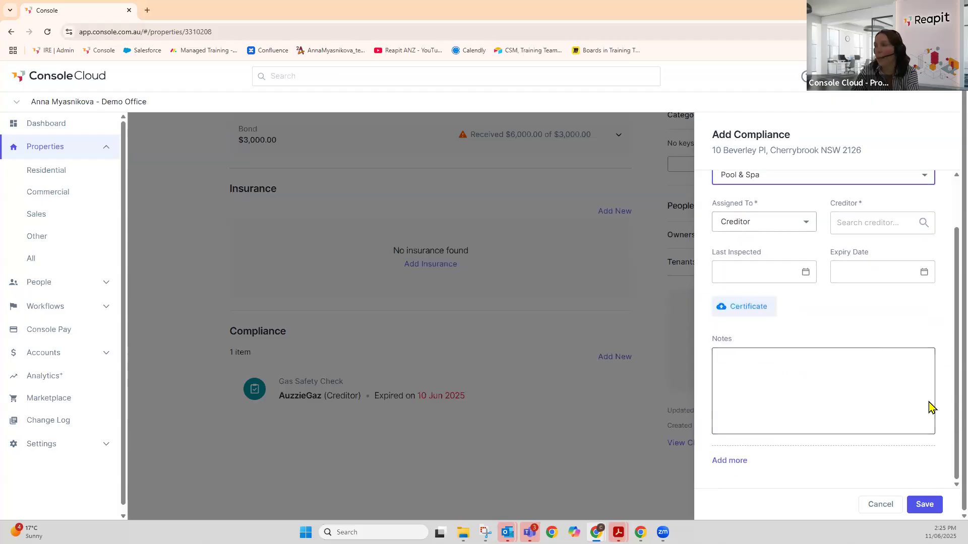
{"action": "left_click", "coordinate": [881, 504]}
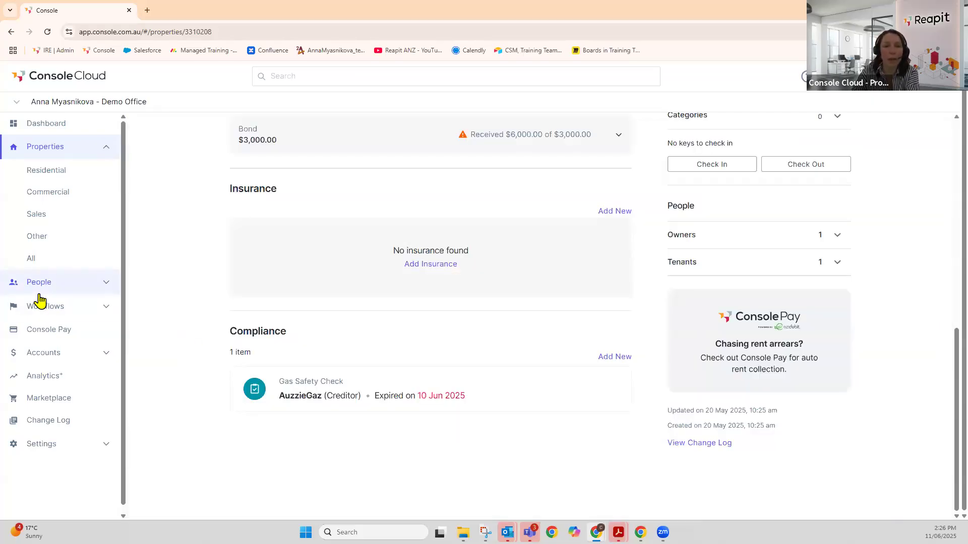
{"action": "left_click", "coordinate": [75, 309]}
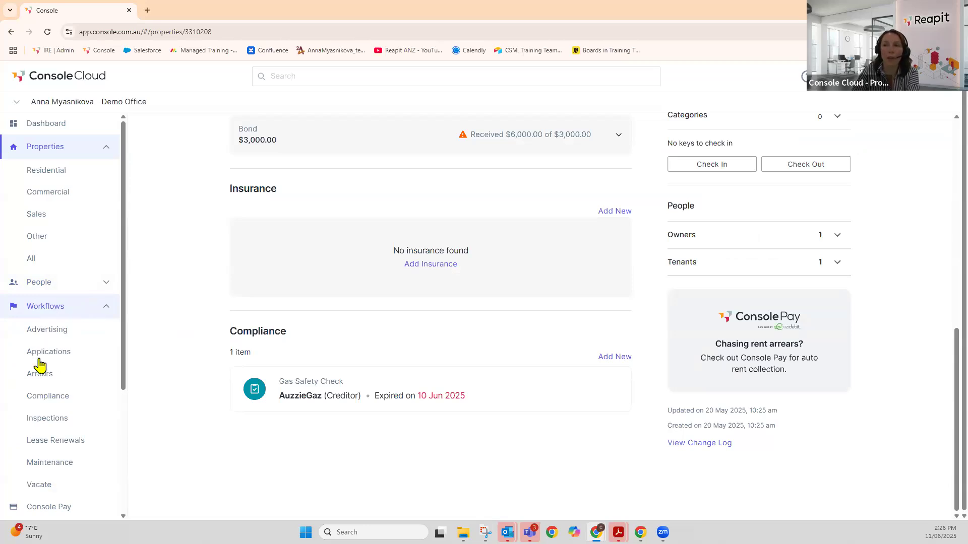
{"action": "left_click", "coordinate": [38, 398]}
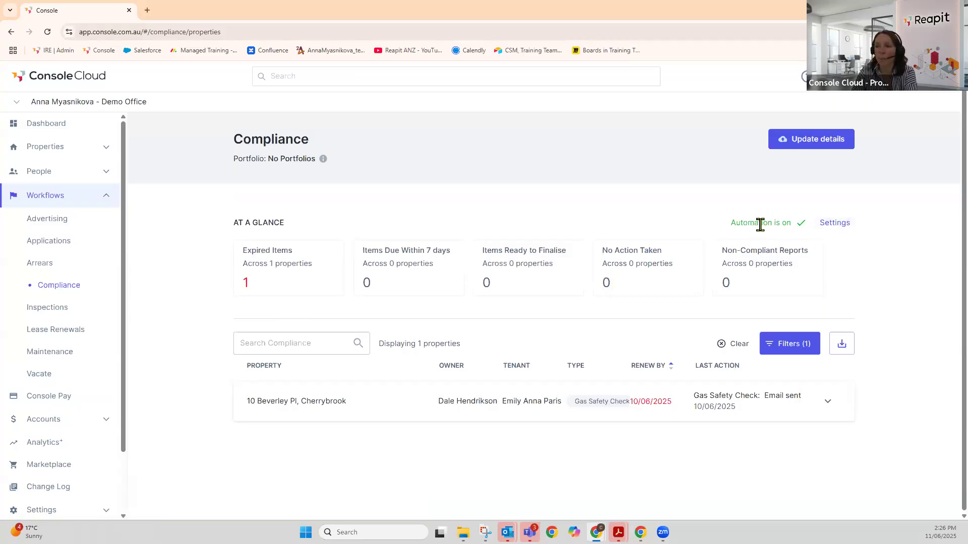
{"action": "left_click", "coordinate": [485, 406]}
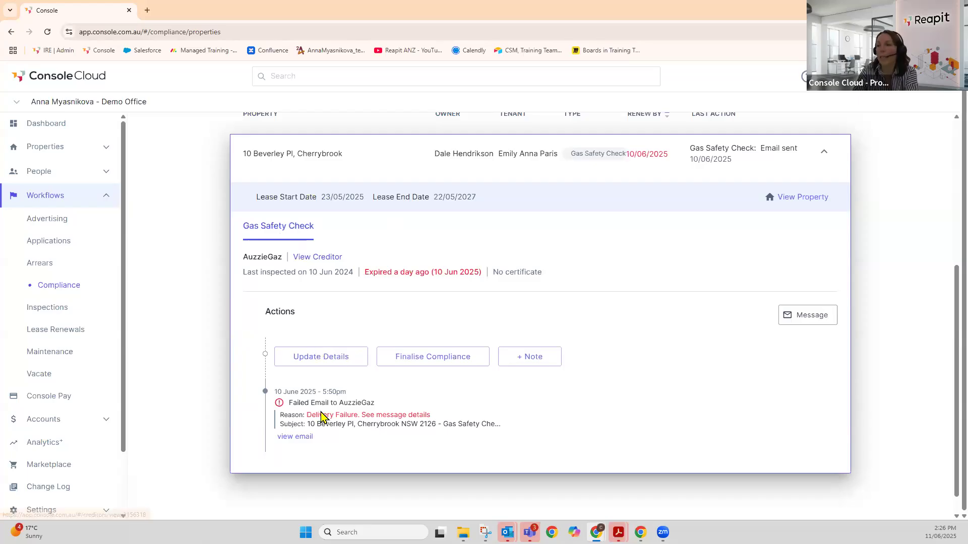
{"action": "scroll", "coordinate": [323, 420], "scroll_direction": "down", "scroll_amount": 1}
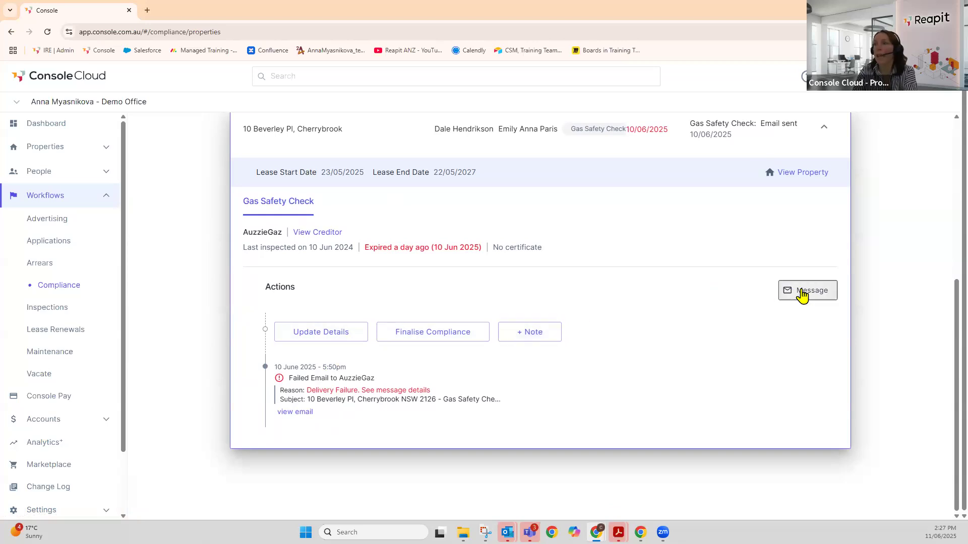
{"action": "left_click", "coordinate": [804, 294]}
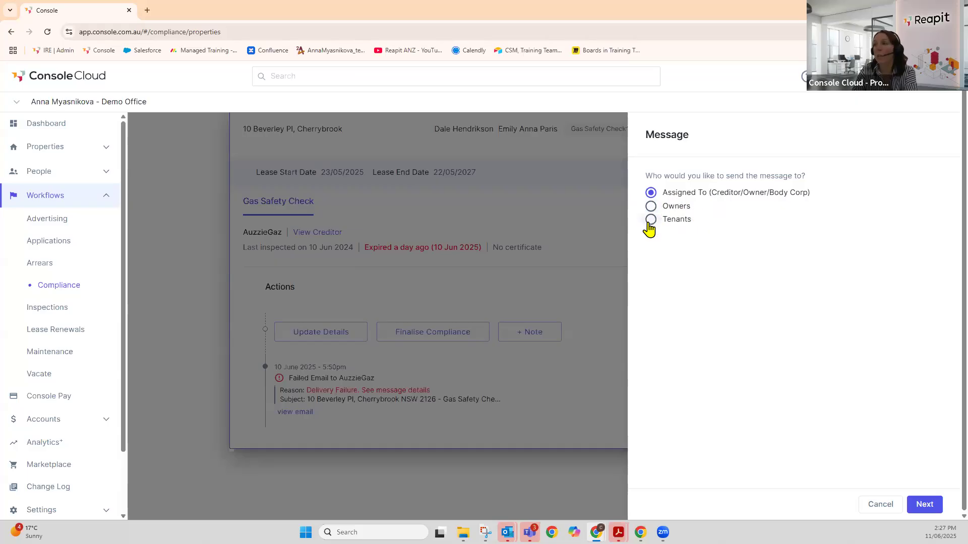
{"action": "left_click", "coordinate": [926, 505]}
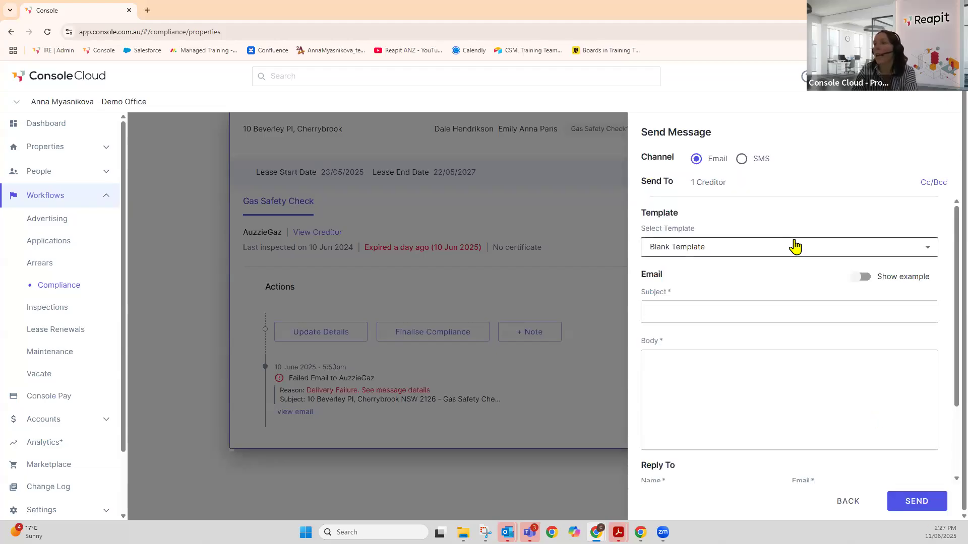
{"action": "left_click", "coordinate": [933, 251]}
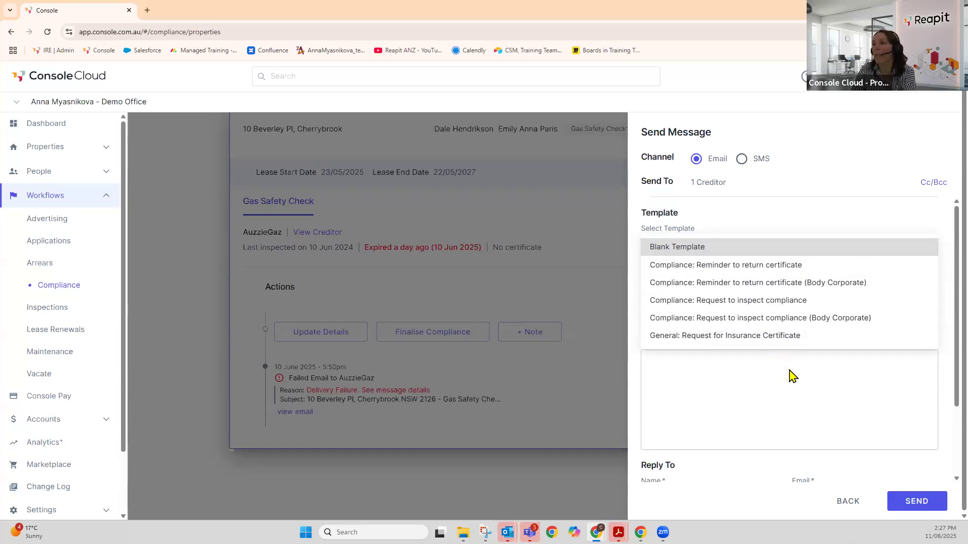
{"action": "left_click", "coordinate": [762, 337]}
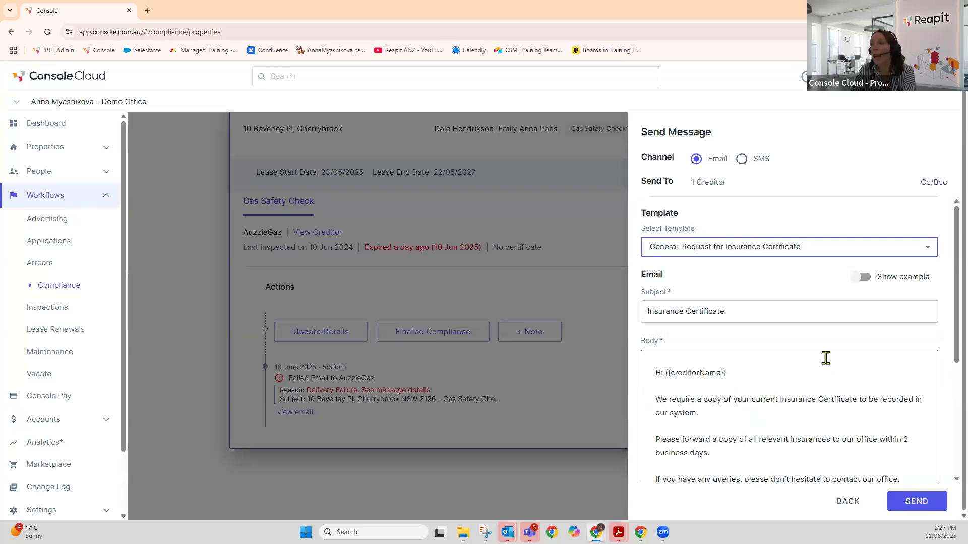
{"action": "scroll", "coordinate": [825, 358], "scroll_direction": "down", "scroll_amount": 2}
{"action": "left_click", "coordinate": [742, 320]}
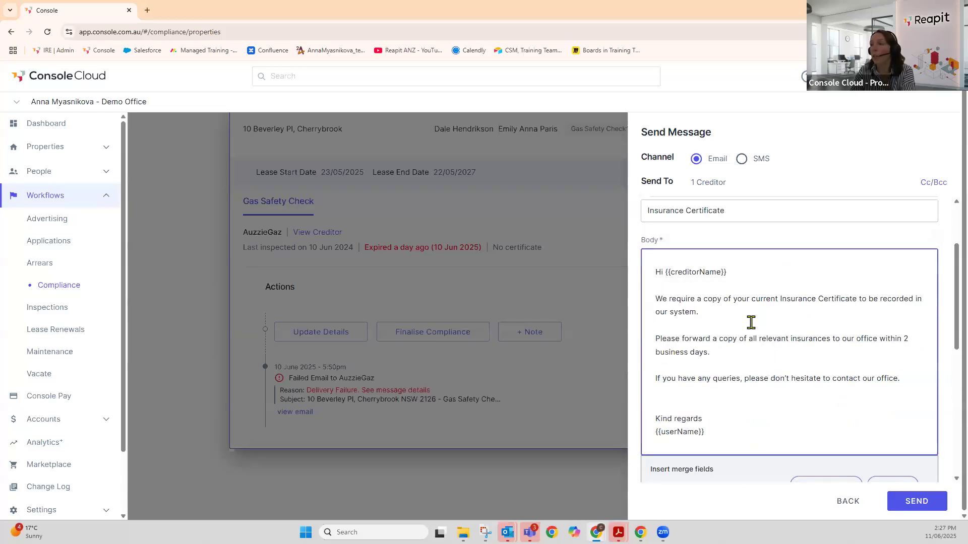
{"action": "type", "text": "kds;kflgs;lfdh'sdfih"}
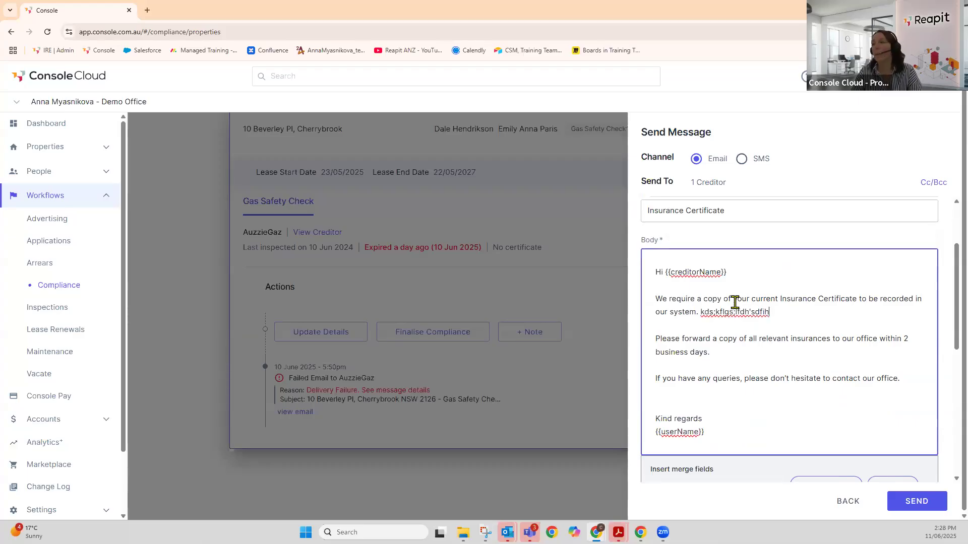
{"action": "scroll", "coordinate": [772, 323], "scroll_direction": "down", "scroll_amount": 2}
{"action": "scroll", "coordinate": [773, 323], "scroll_direction": "down", "scroll_amount": 2}
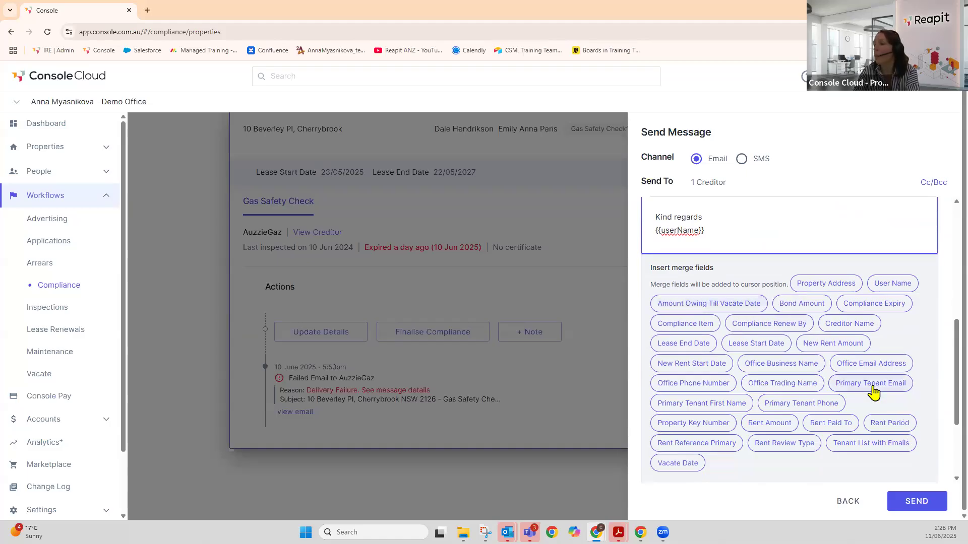
{"action": "scroll", "coordinate": [876, 391], "scroll_direction": "up", "scroll_amount": 3}
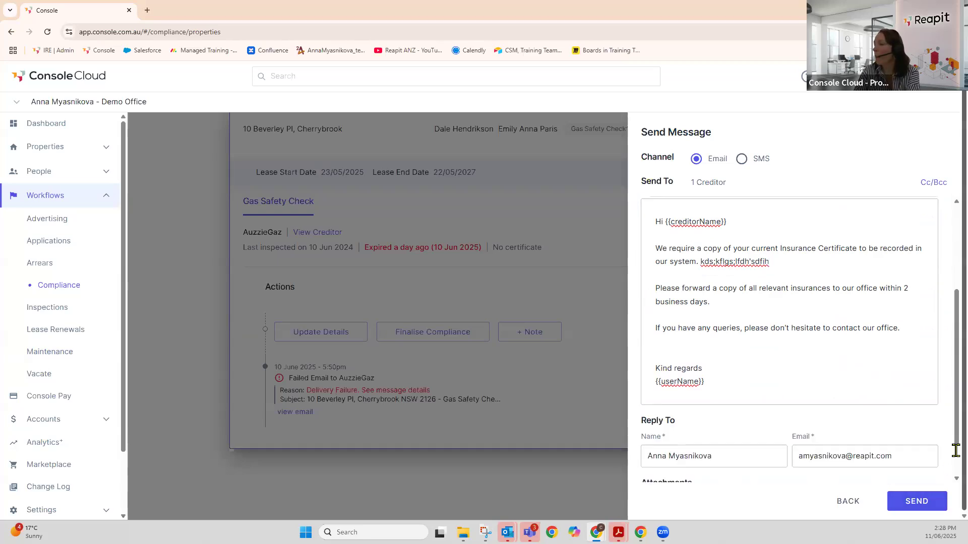
{"action": "left_click", "coordinate": [851, 502]}
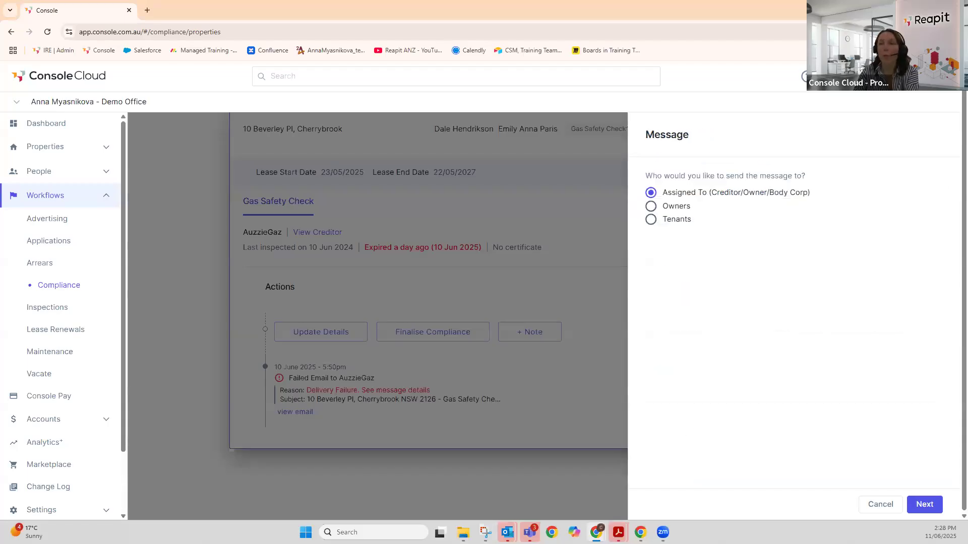
{"action": "left_click", "coordinate": [889, 511]}
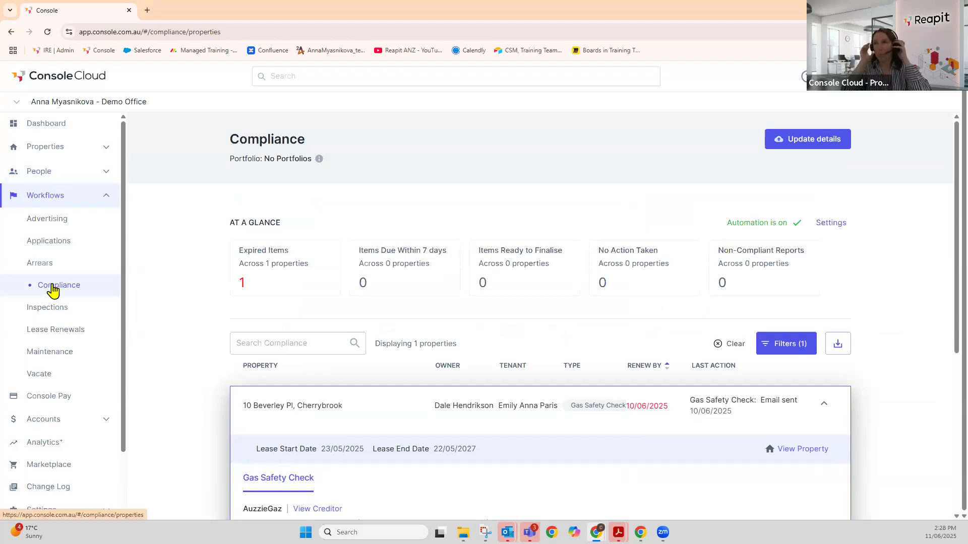
- Open the Compliance Automation settings and switch them into edit mode
{"action": "left_click", "coordinate": [828, 228]}
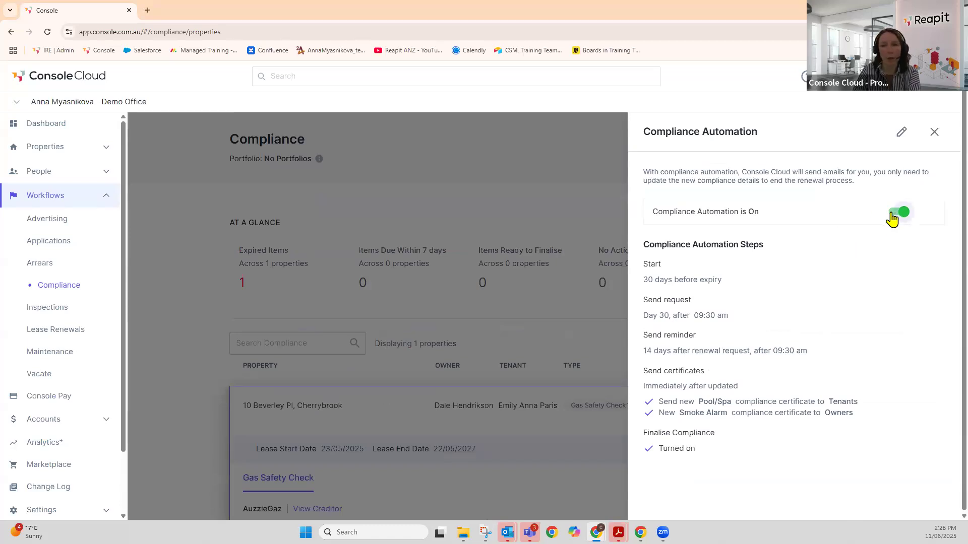
{"action": "left_click", "coordinate": [900, 136]}
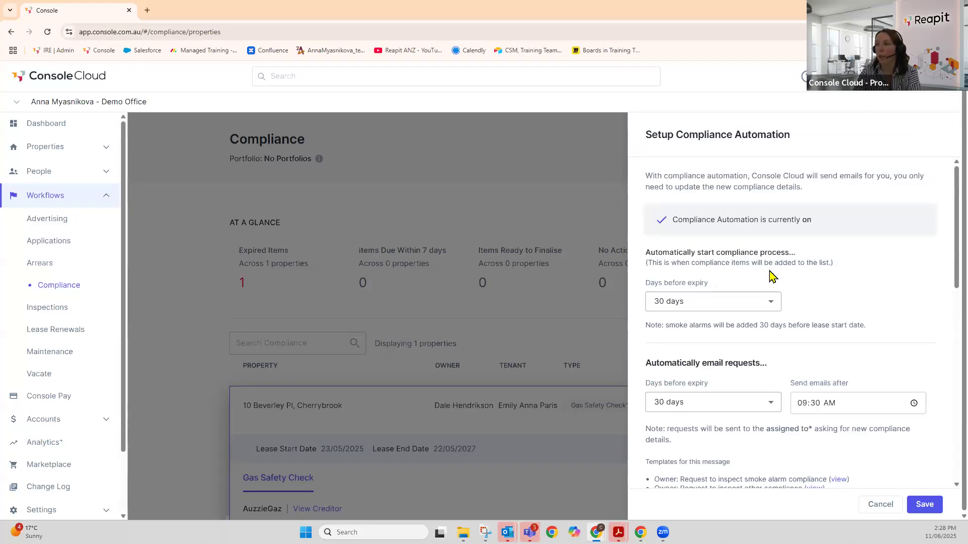
- Review the automation options, keeping both 30-day lead times, then cancel without saving
{"action": "left_click", "coordinate": [772, 306]}
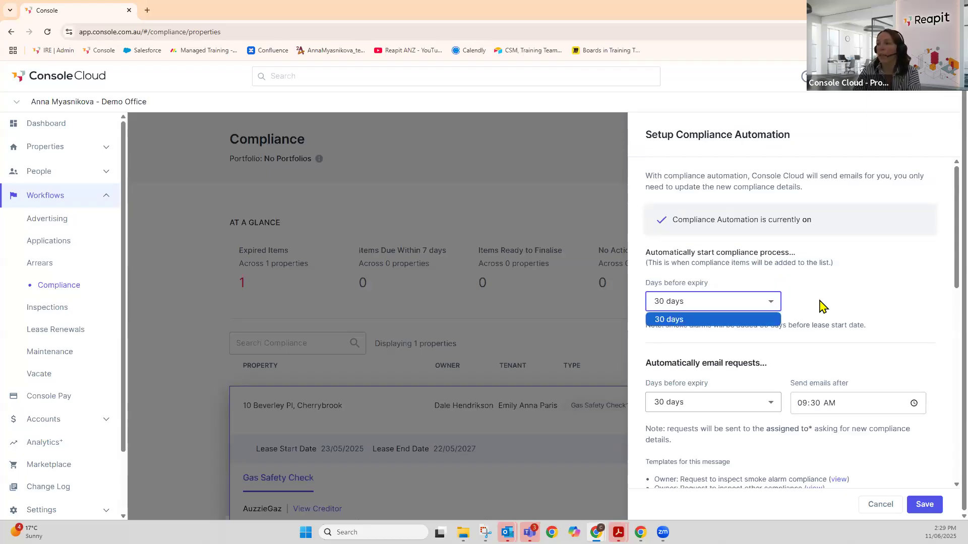
{"action": "left_click", "coordinate": [851, 300]}
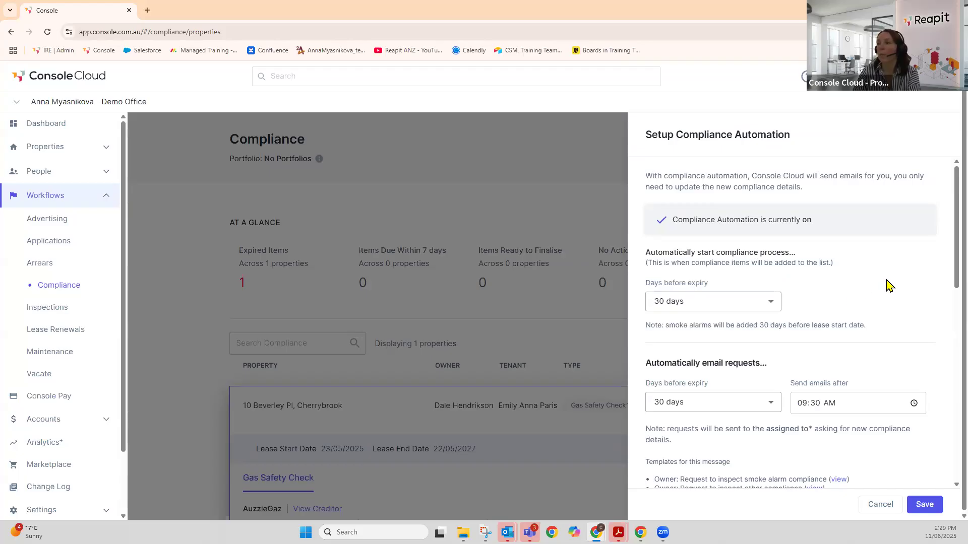
{"action": "scroll", "coordinate": [887, 281], "scroll_direction": "down", "scroll_amount": 3}
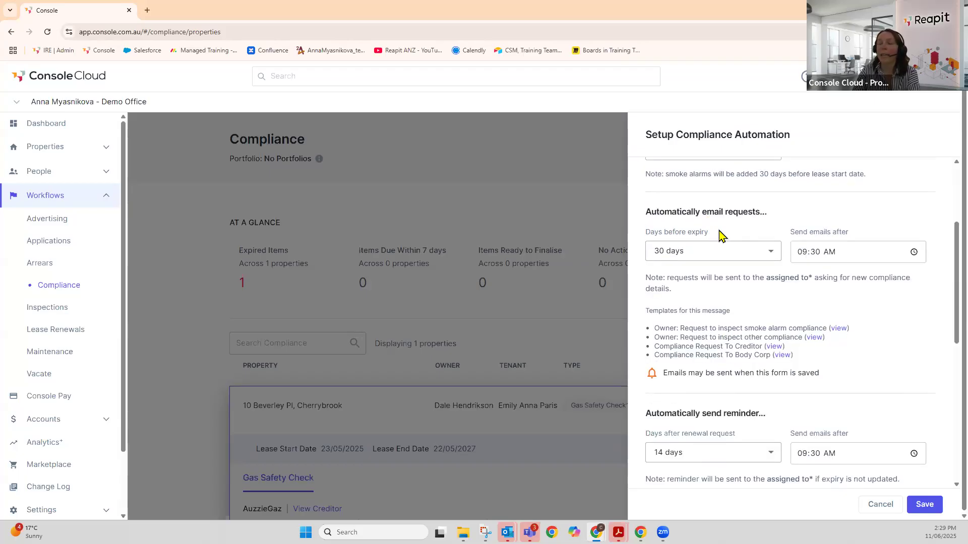
{"action": "left_click", "coordinate": [770, 254]}
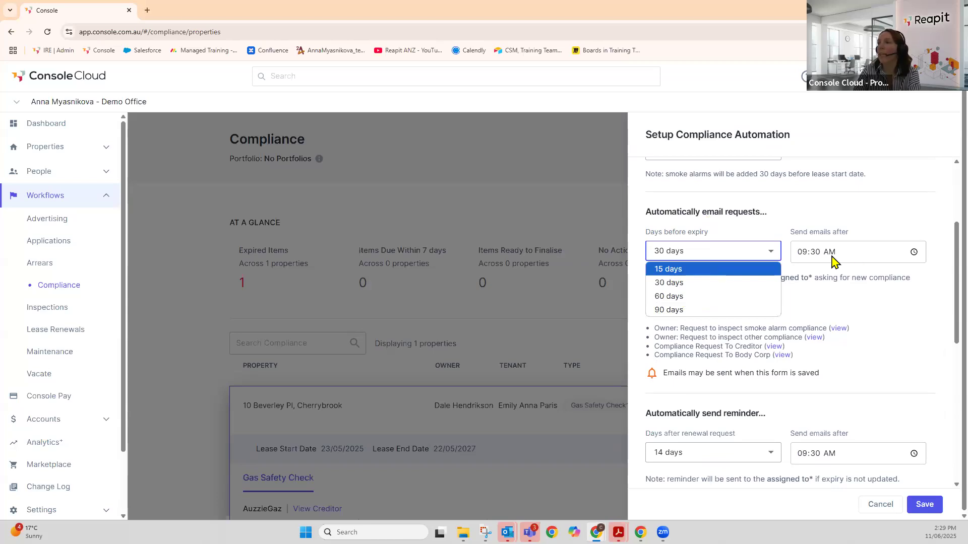
{"action": "left_click", "coordinate": [750, 283]}
{"action": "scroll", "coordinate": [887, 324], "scroll_direction": "down", "scroll_amount": 4}
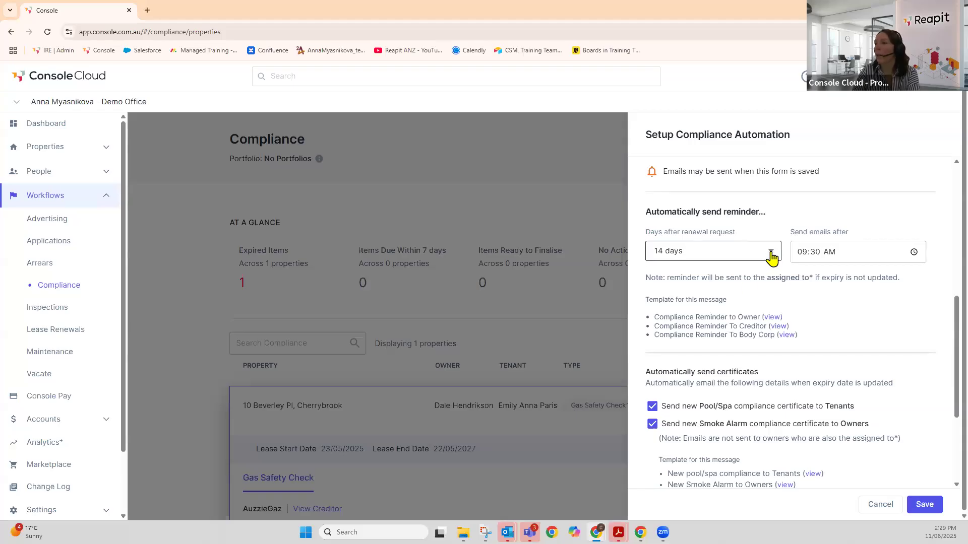
{"action": "scroll", "coordinate": [820, 273], "scroll_direction": "down", "scroll_amount": 2}
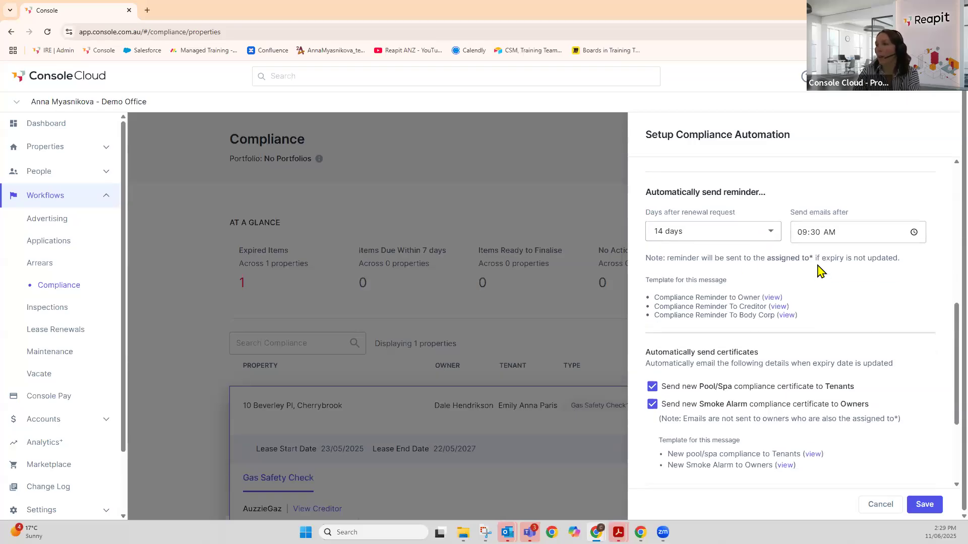
{"action": "scroll", "coordinate": [806, 267], "scroll_direction": "down", "scroll_amount": 1}
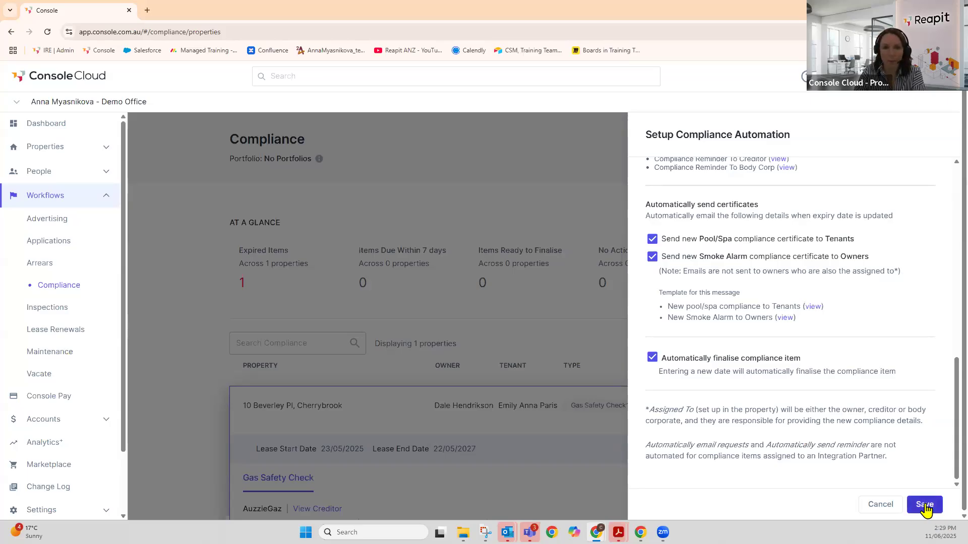
{"action": "left_click", "coordinate": [881, 505]}
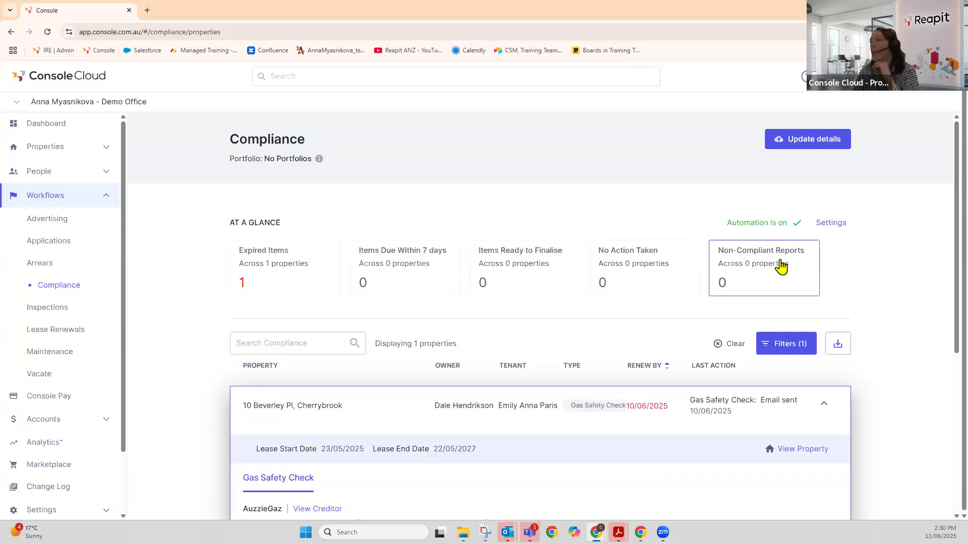
{"action": "left_click", "coordinate": [768, 347]}
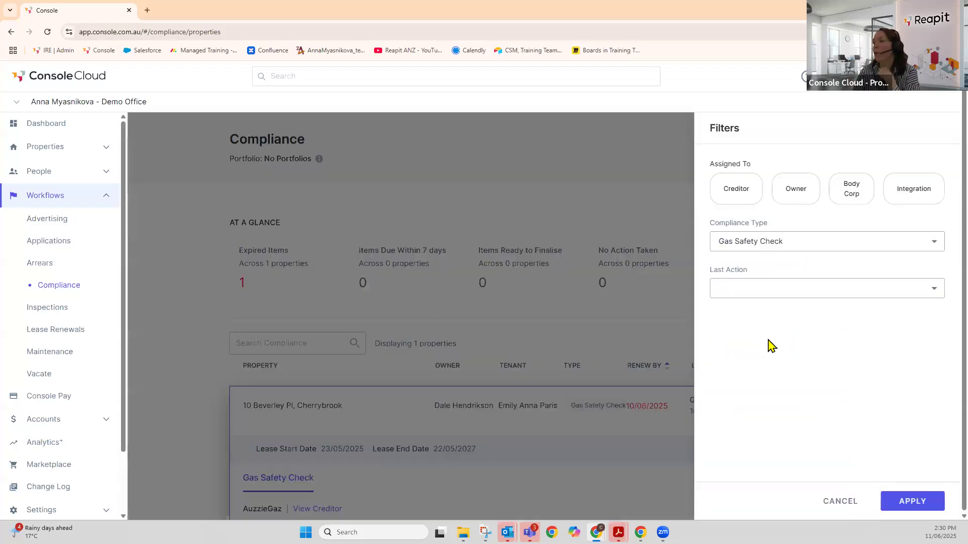
{"action": "left_click", "coordinate": [934, 244]}
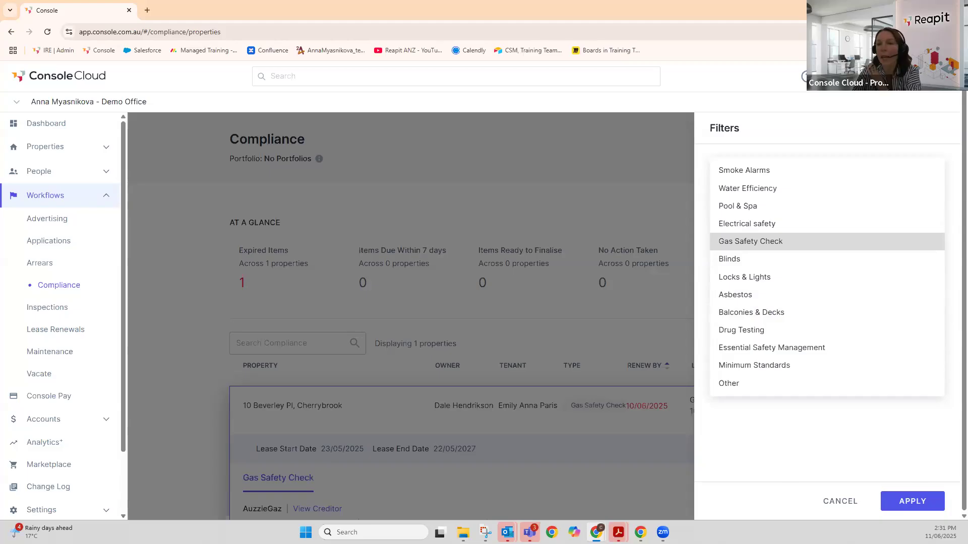
{"action": "left_click", "coordinate": [830, 504]}
{"action": "left_click", "coordinate": [834, 502]}
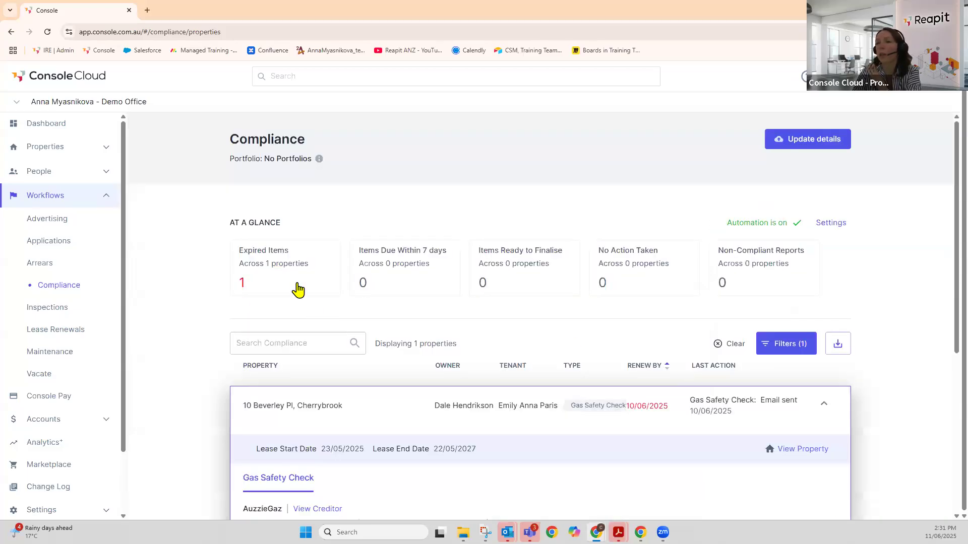
{"action": "scroll", "coordinate": [298, 284], "scroll_direction": "down", "scroll_amount": 2}
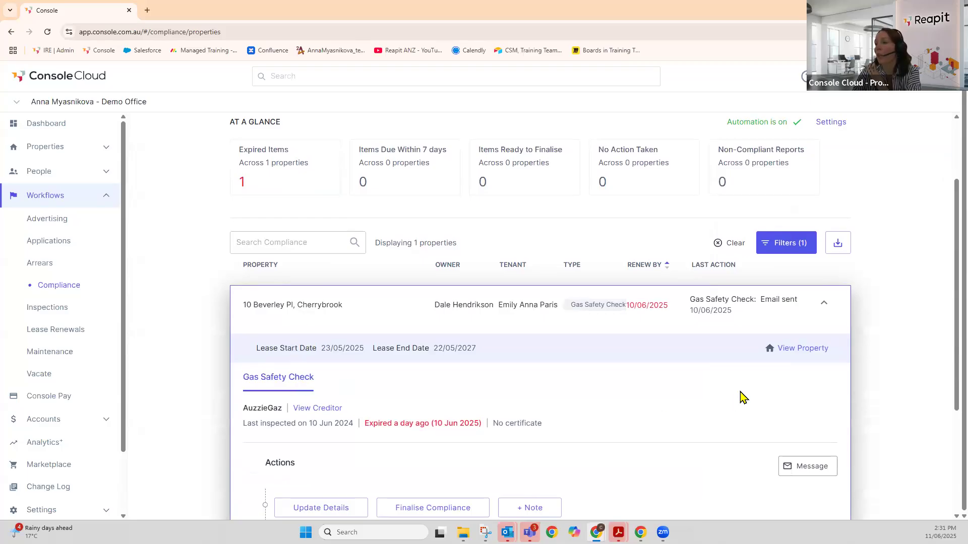
{"action": "scroll", "coordinate": [739, 398], "scroll_direction": "down", "scroll_amount": 2}
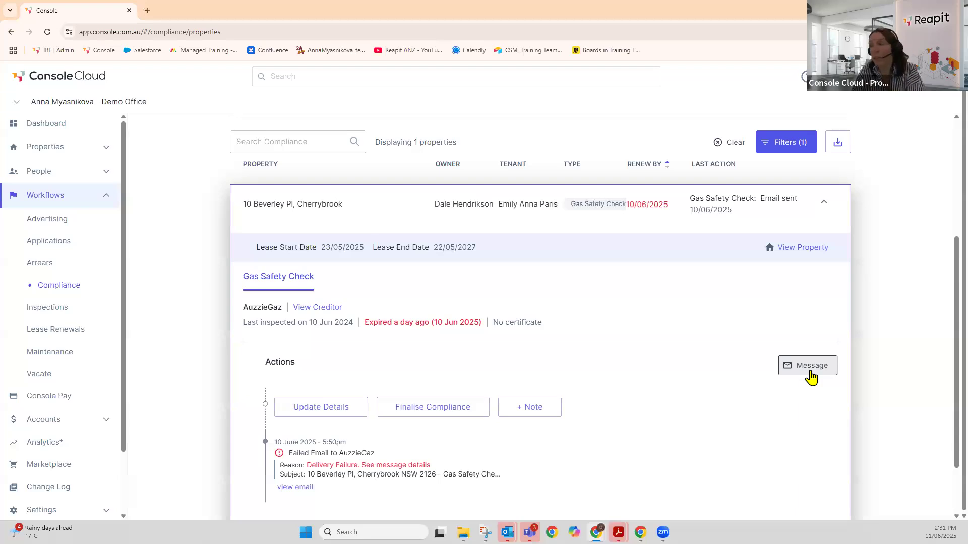
{"action": "left_click", "coordinate": [810, 365]}
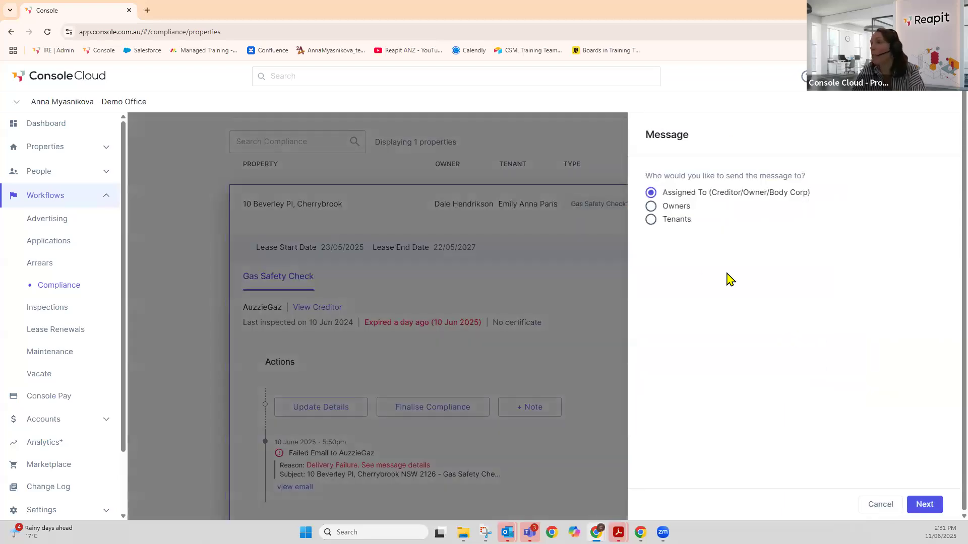
{"action": "left_click", "coordinate": [931, 504]}
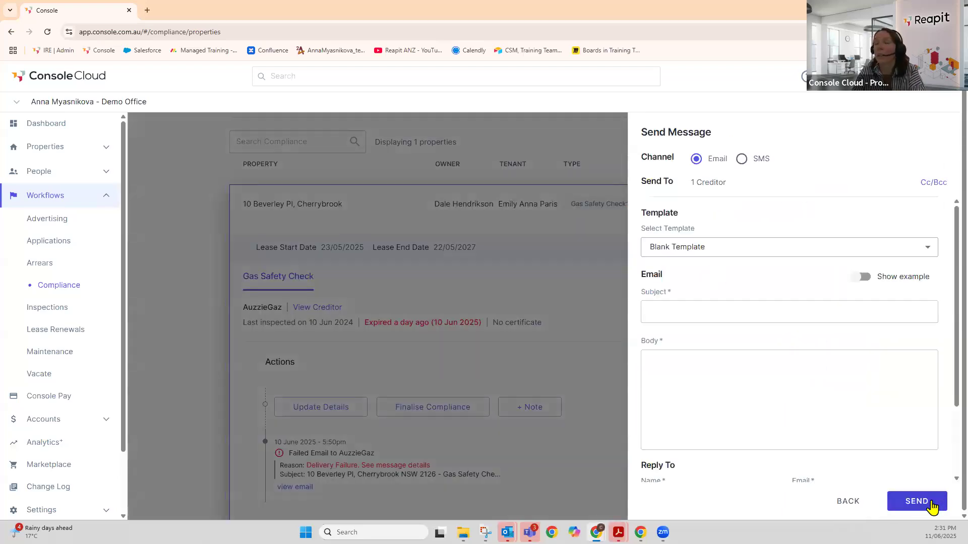
{"action": "left_click", "coordinate": [926, 252]}
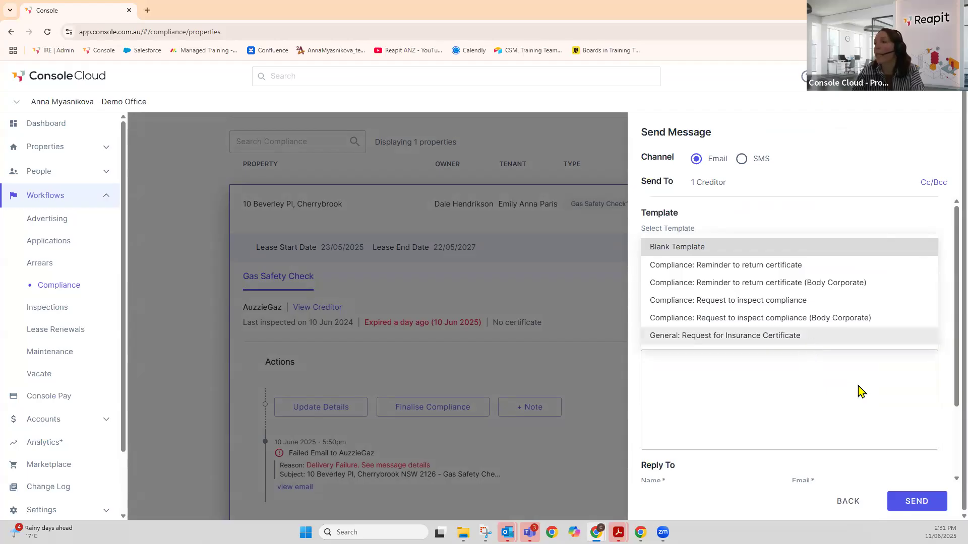
{"action": "left_click", "coordinate": [857, 504]}
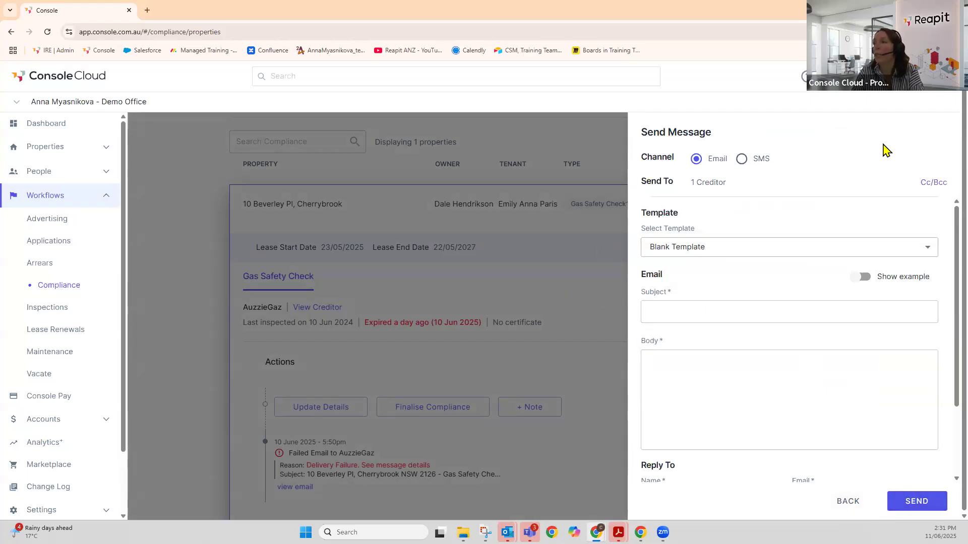
{"action": "left_click", "coordinate": [848, 501]}
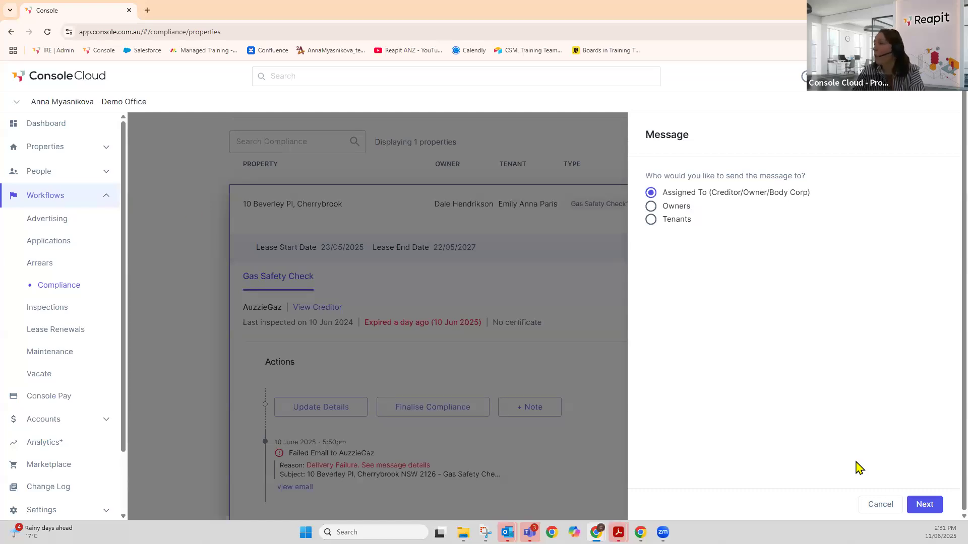
{"action": "left_click", "coordinate": [401, 351]}
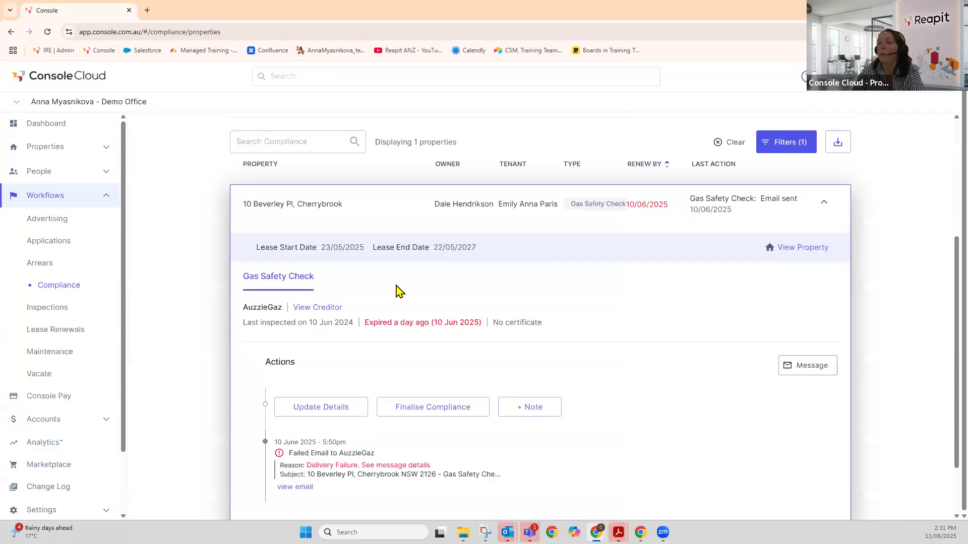
{"action": "scroll", "coordinate": [401, 291], "scroll_direction": "down", "scroll_amount": 2}
- Under Update Details, attach the compliance cert PDF from Downloads as the certificate
{"action": "left_click", "coordinate": [316, 335]}
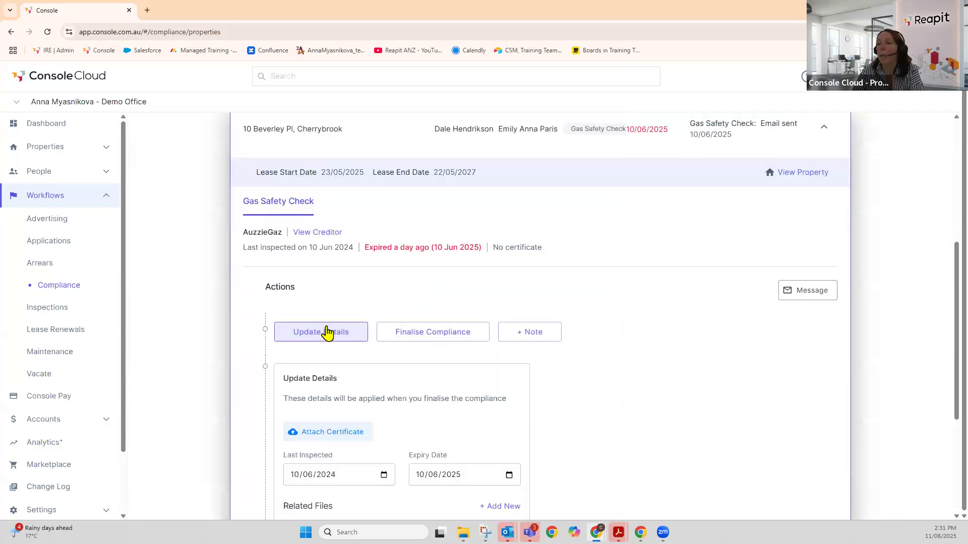
{"action": "scroll", "coordinate": [323, 303], "scroll_direction": "down", "scroll_amount": 2}
{"action": "scroll", "coordinate": [338, 274], "scroll_direction": "down", "scroll_amount": 2}
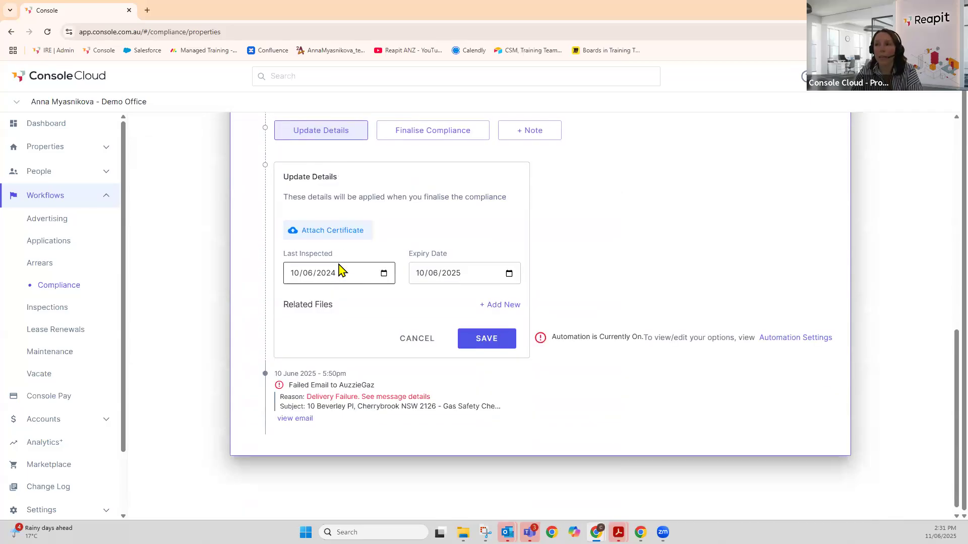
{"action": "left_click", "coordinate": [328, 231]}
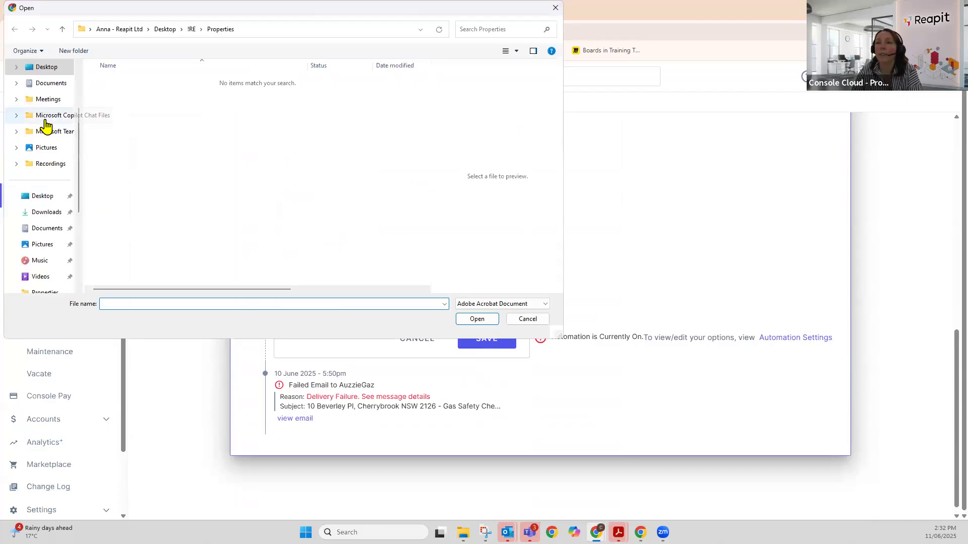
{"action": "left_click", "coordinate": [34, 215]}
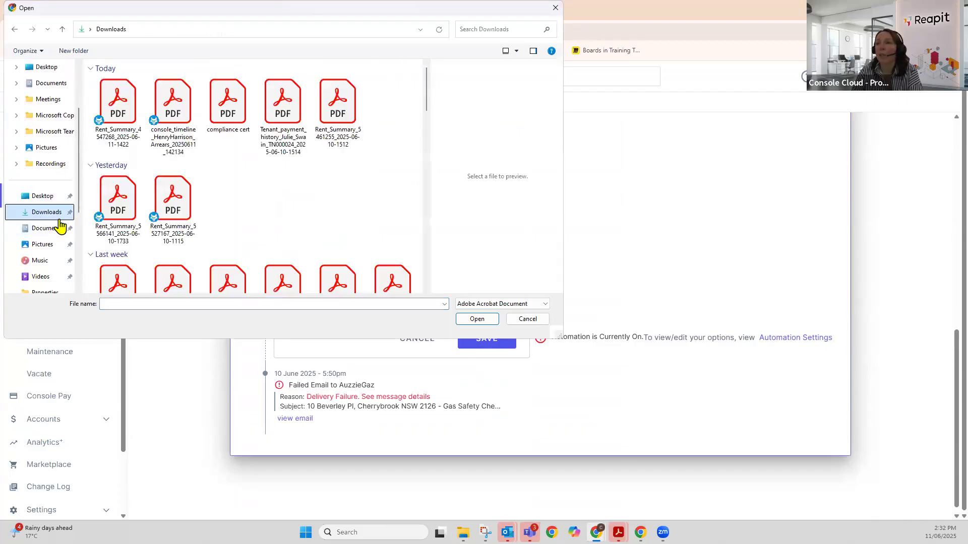
{"action": "double_click", "coordinate": [227, 118]}
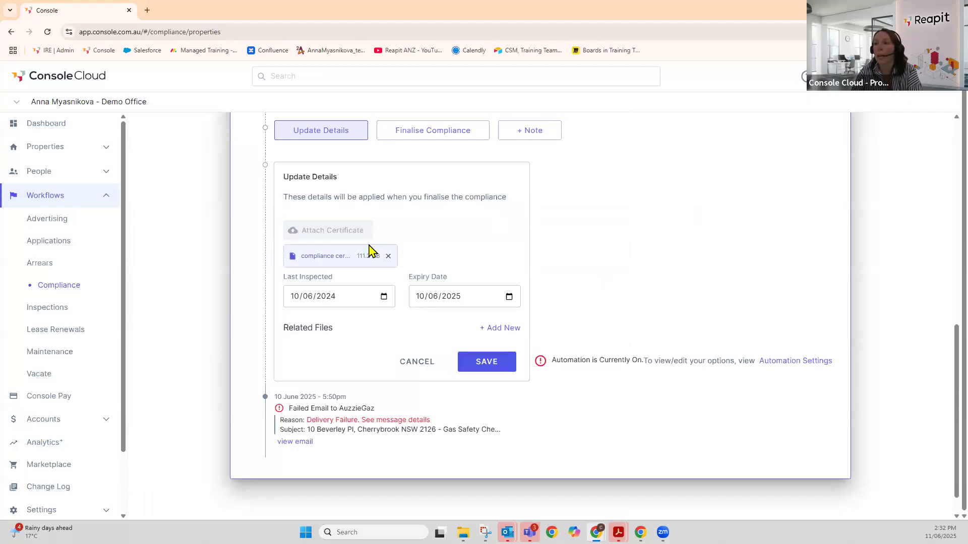
- Set the gas safety check's Last Inspected date to 11 June 2025
{"action": "left_click", "coordinate": [384, 298]}
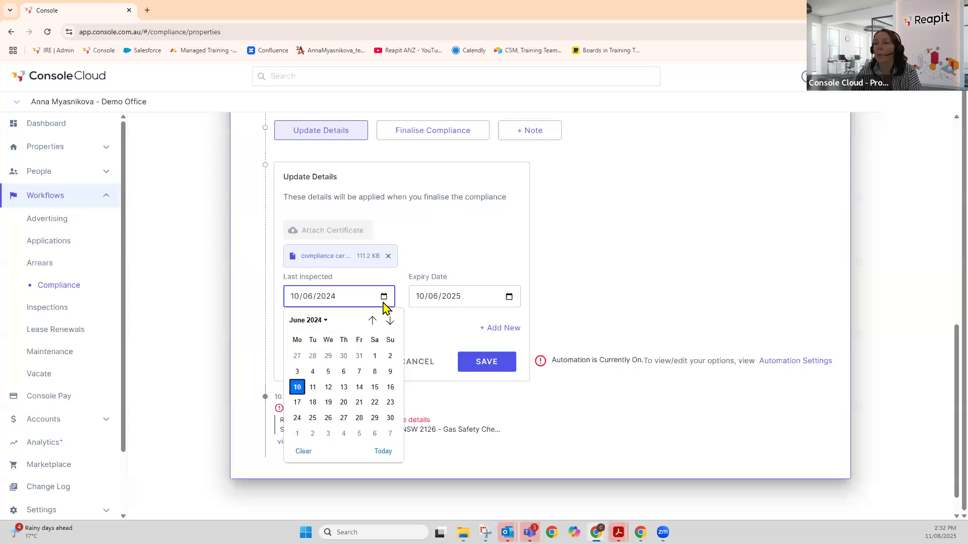
{"action": "left_click", "coordinate": [326, 321]}
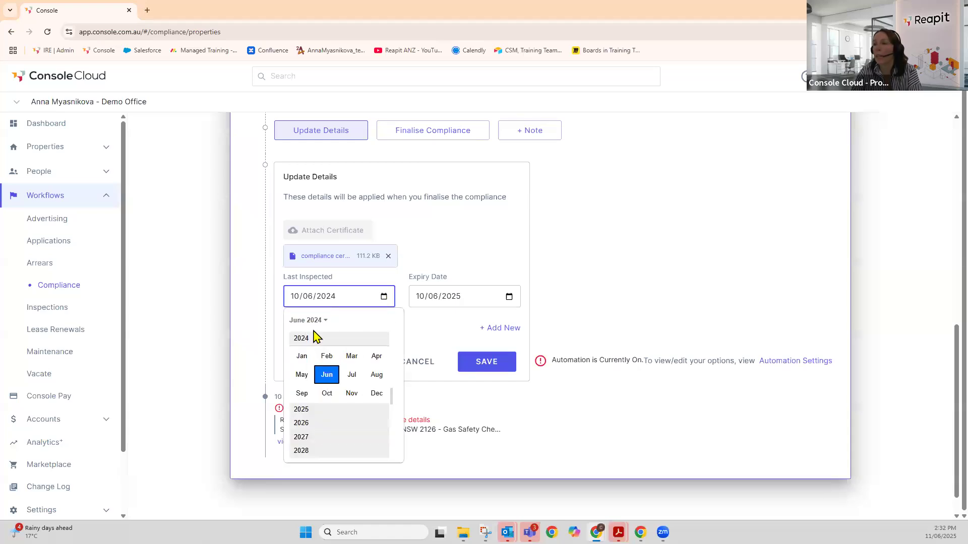
{"action": "left_click", "coordinate": [325, 321]}
{"action": "left_click", "coordinate": [325, 321]}
{"action": "left_click", "coordinate": [322, 321]}
{"action": "left_click", "coordinate": [313, 321]}
{"action": "left_click", "coordinate": [303, 410]}
{"action": "left_click", "coordinate": [326, 375]}
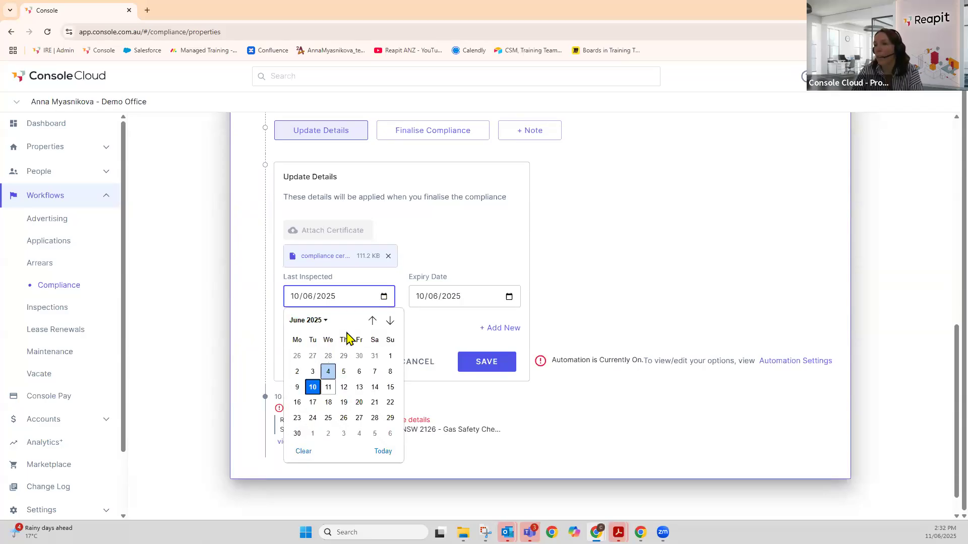
{"action": "left_click", "coordinate": [328, 387]}
- Set the Expiry Date to 11 June 2026 and save the certificate update
{"action": "left_click", "coordinate": [508, 298]}
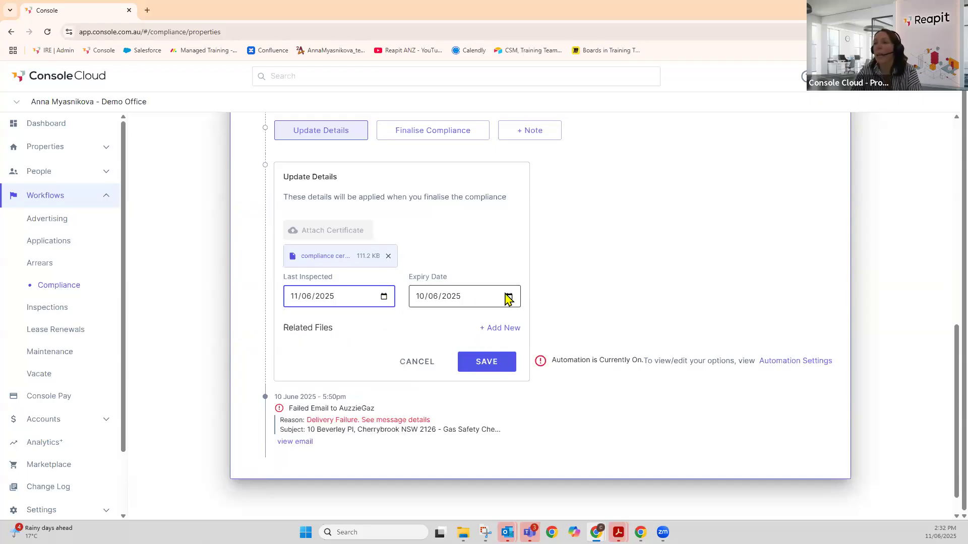
{"action": "left_click", "coordinate": [437, 322]}
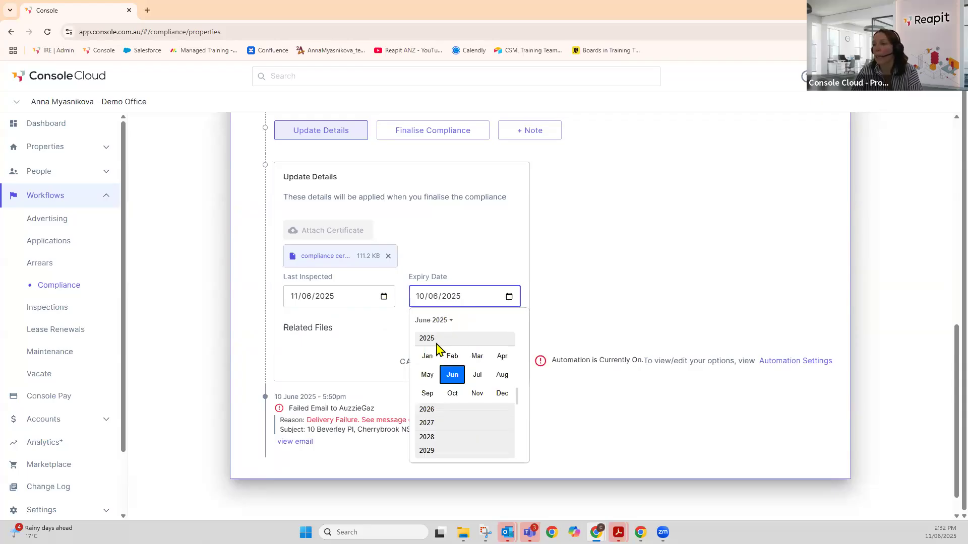
{"action": "left_click", "coordinate": [428, 411]}
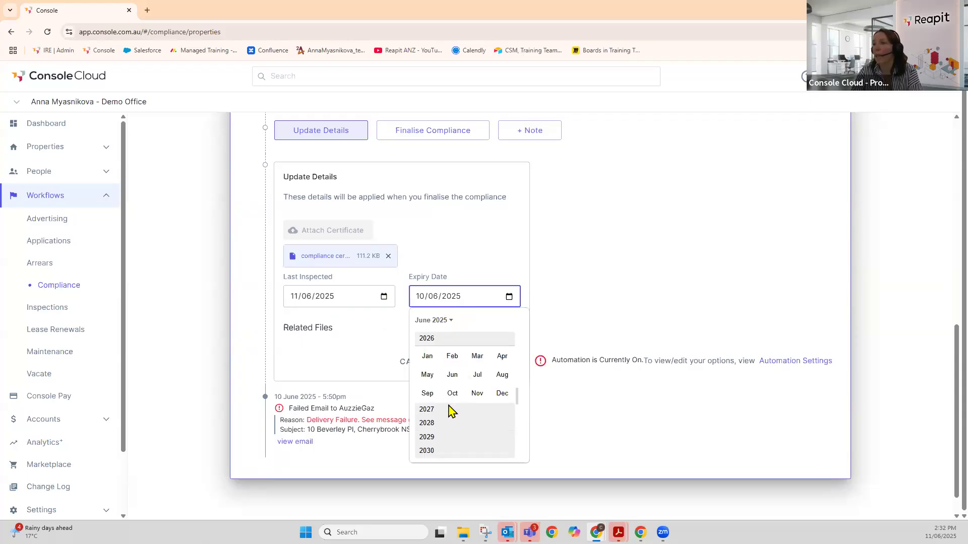
{"action": "left_click", "coordinate": [452, 375]}
{"action": "left_click", "coordinate": [469, 372]}
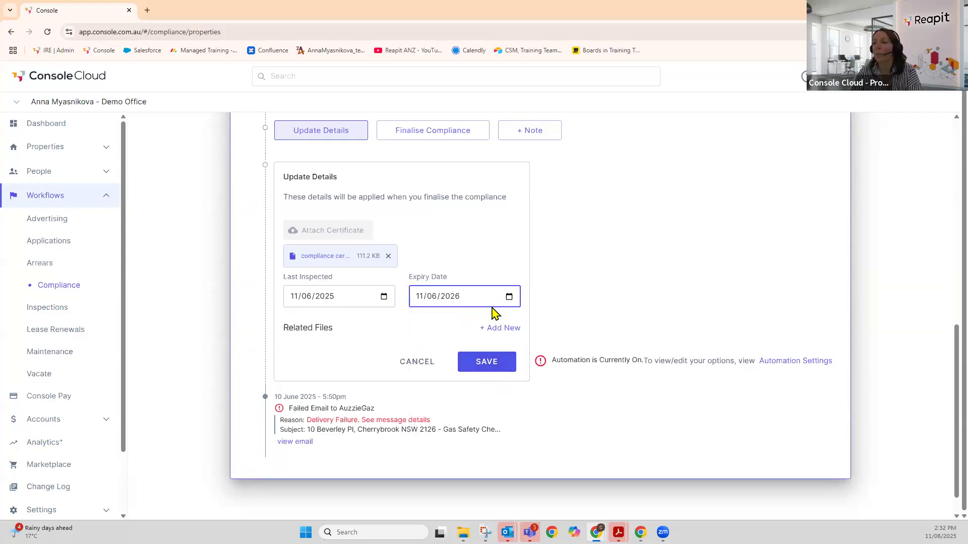
{"action": "left_click", "coordinate": [486, 363]}
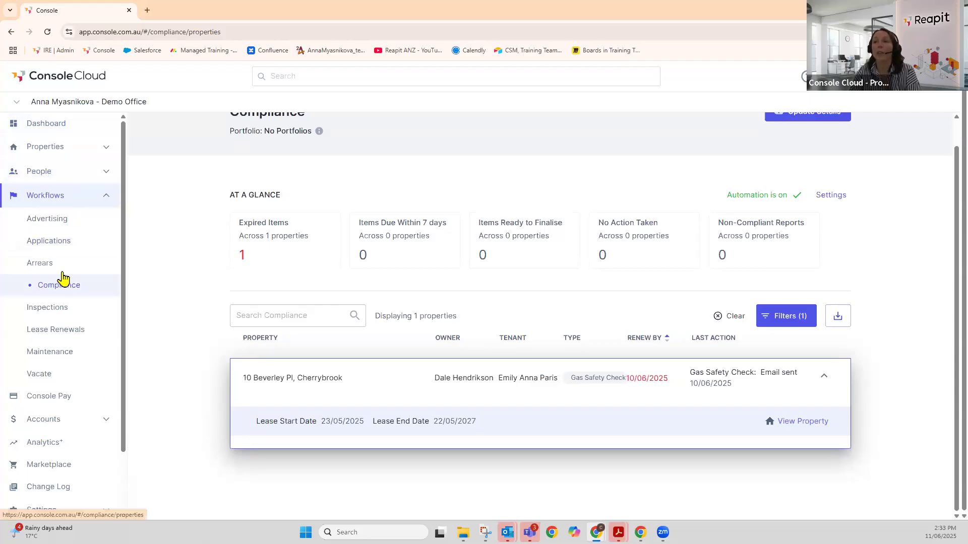
{"action": "scroll", "coordinate": [194, 221], "scroll_direction": "up", "scroll_amount": 1}
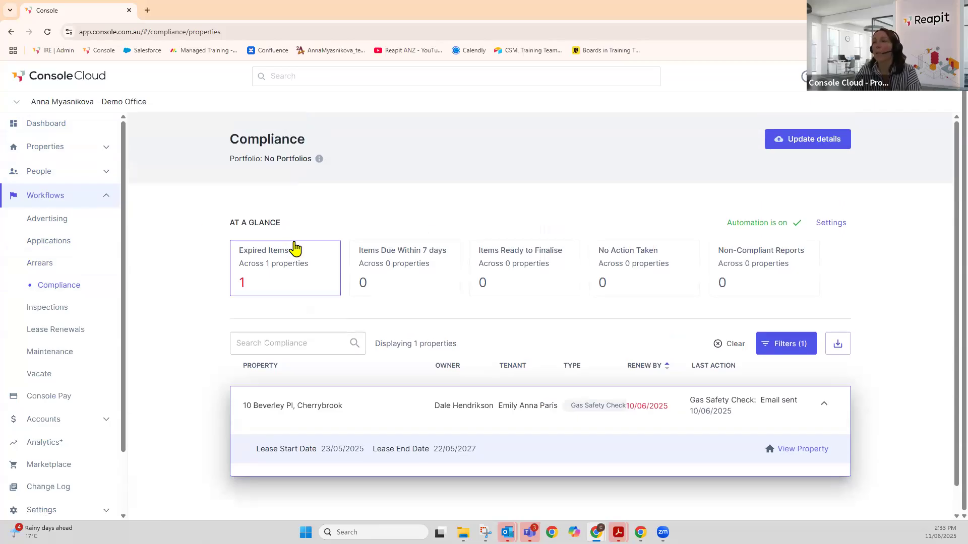